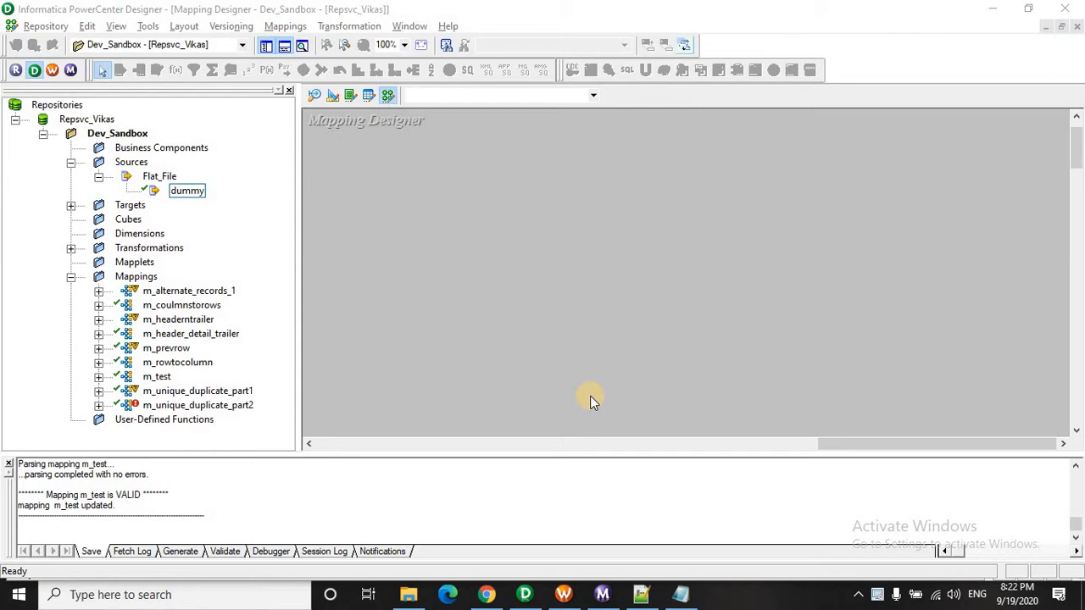
Switch to Notepad to review the employee and department records in the input file, and minimise it
{"action": "left_click", "coordinate": [680, 594]}
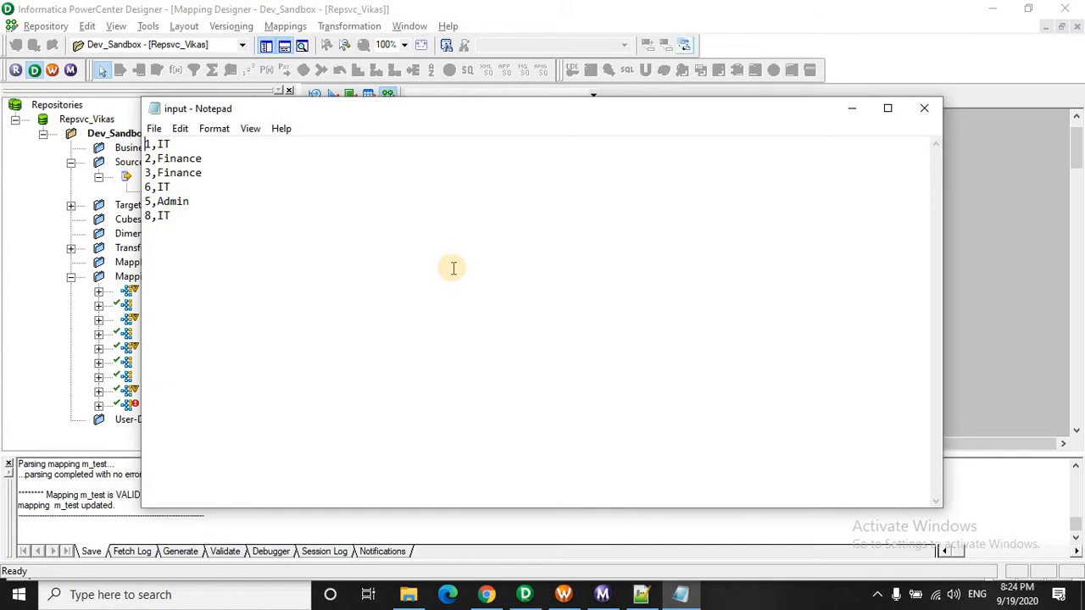
{"action": "left_click", "coordinate": [851, 111]}
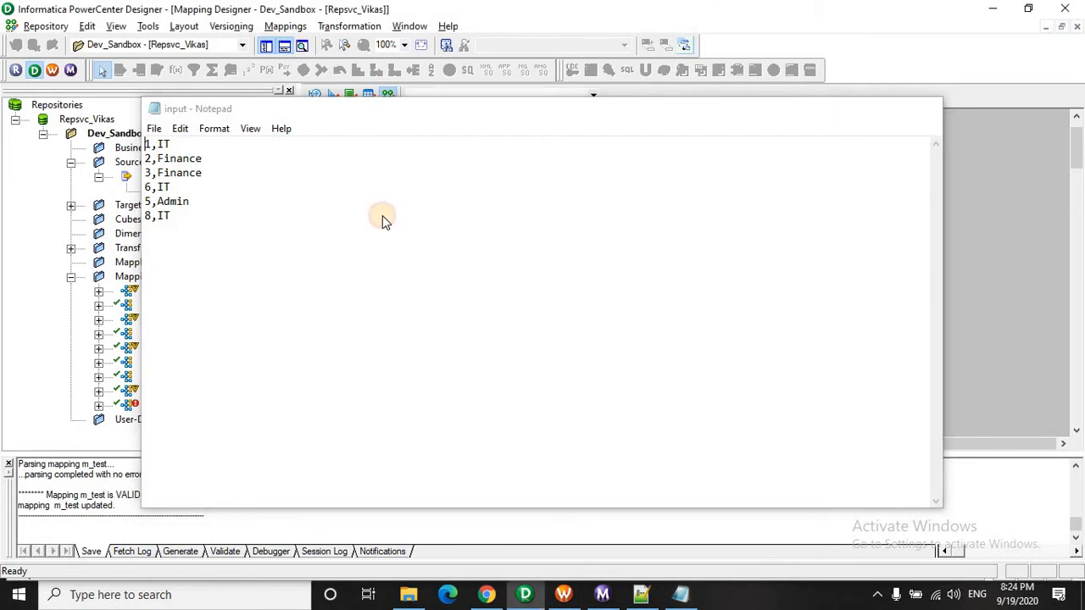
Create a new mapping named m_target_department
{"action": "left_click", "coordinate": [286, 26]}
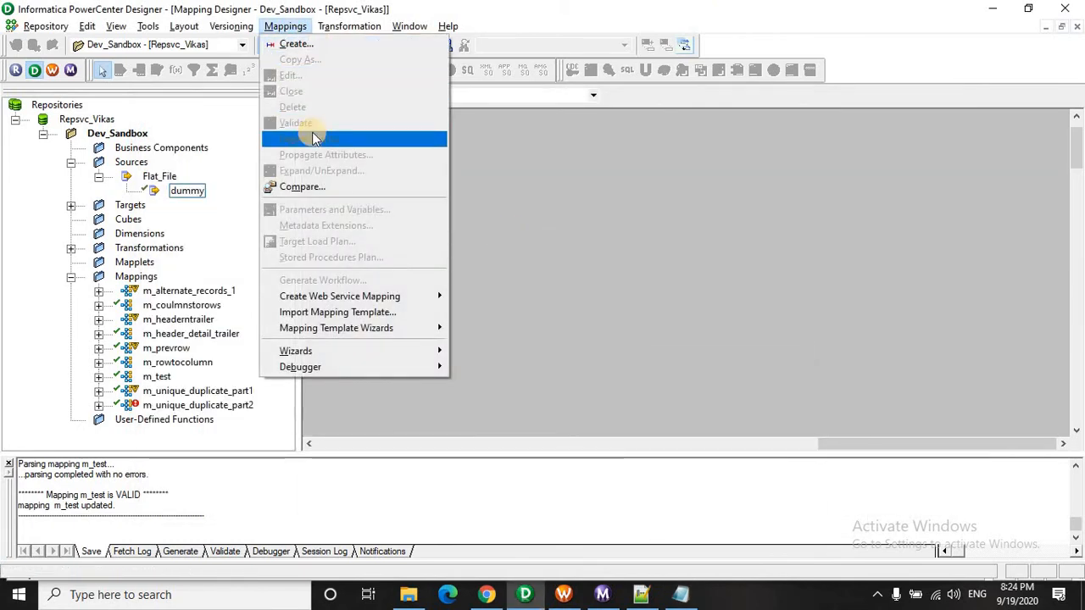
{"action": "left_click", "coordinate": [306, 45]}
{"action": "type", "text": "m"}
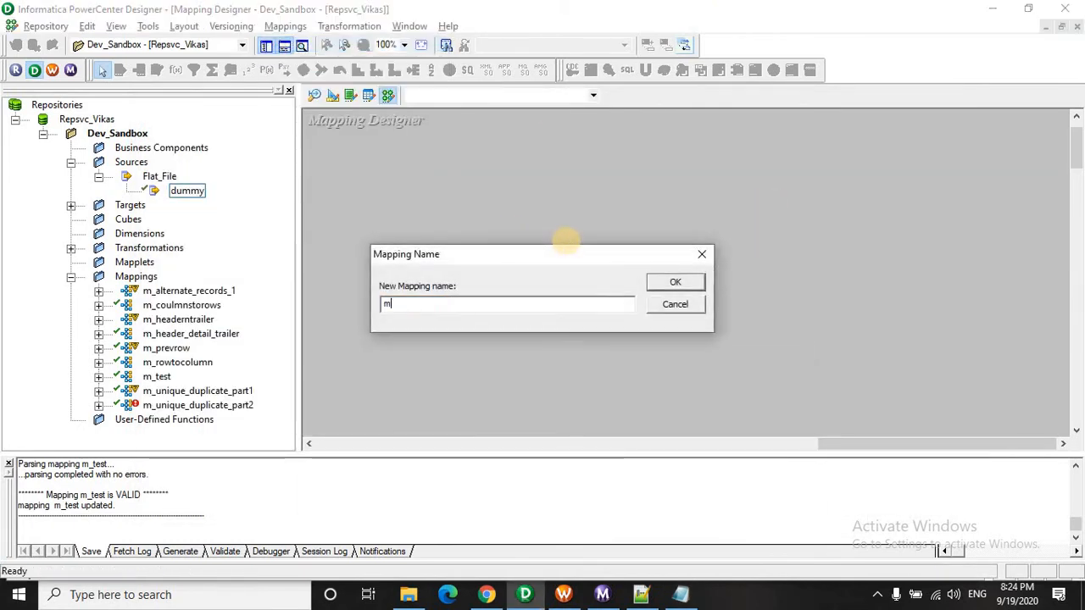
{"action": "type", "text": "_t"}
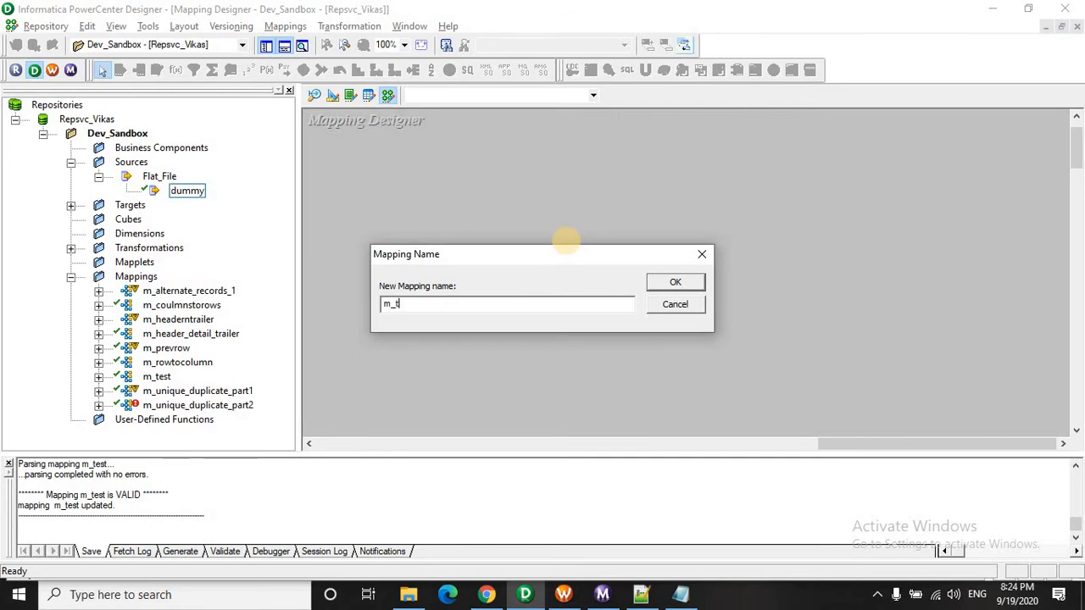
{"action": "type", "text": "arget_department"}
{"action": "left_click", "coordinate": [676, 282]}
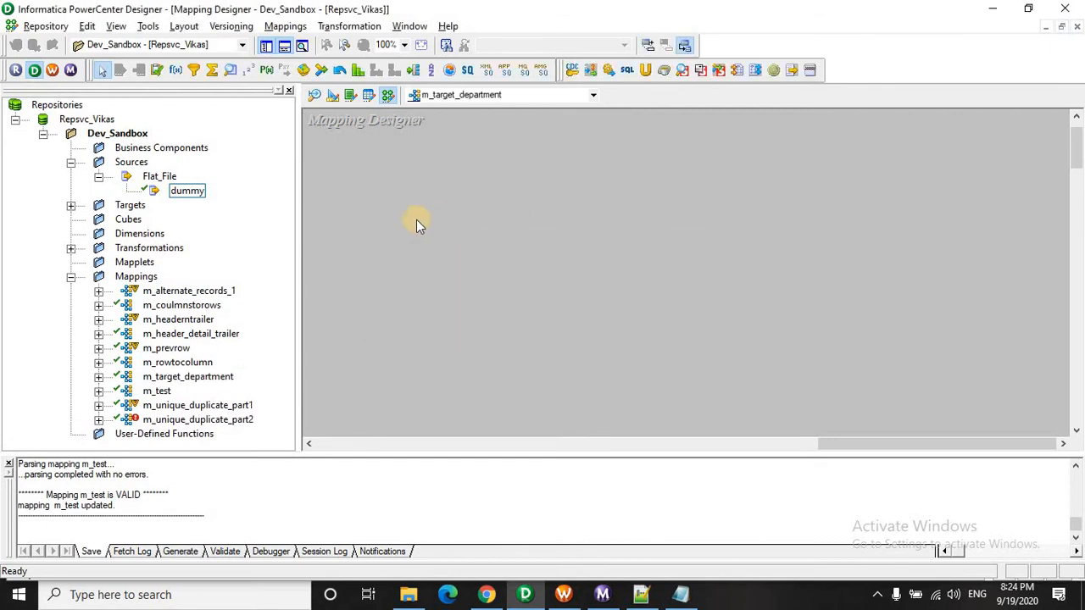
Add the dummy flat file source to the mapping and place its source qualifier beside the source definition
{"action": "left_click_drag", "start_coordinate": [188, 191], "coordinate": [465, 174]}
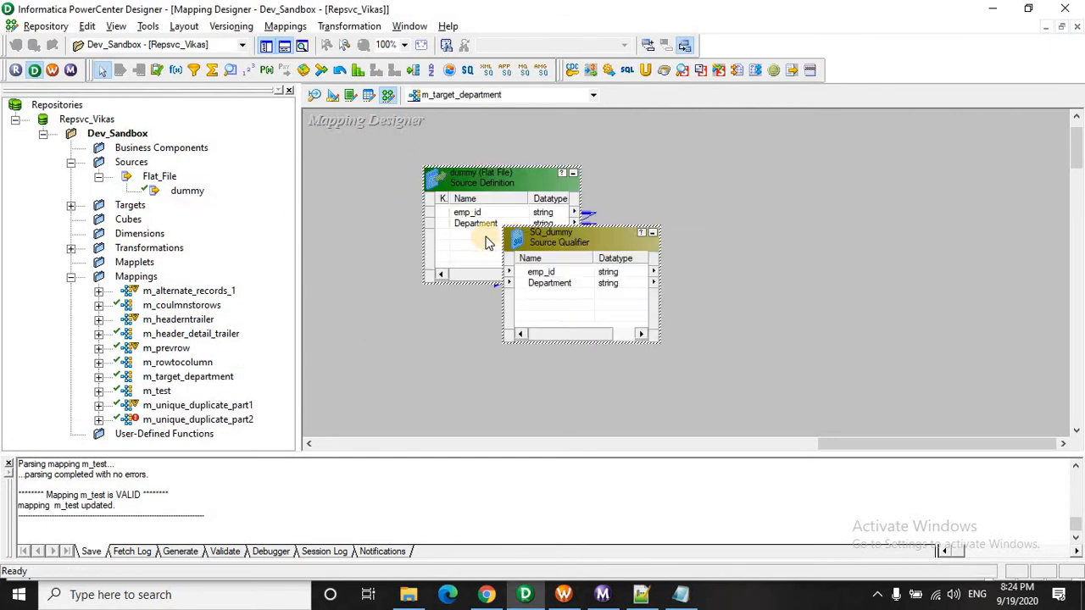
{"action": "left_click", "coordinate": [489, 188]}
{"action": "left_click", "coordinate": [576, 242]}
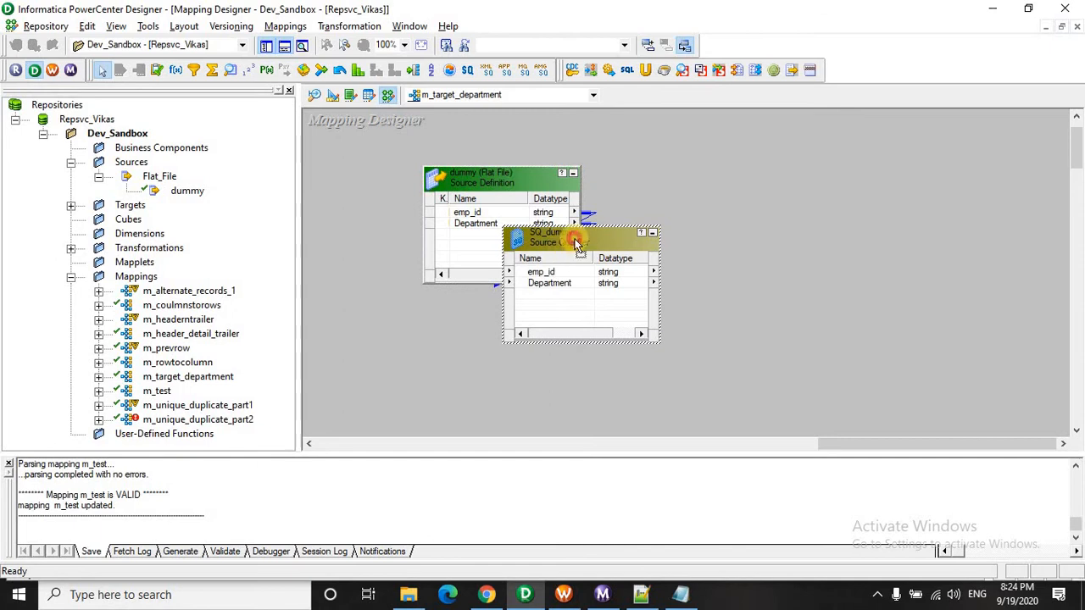
{"action": "left_click_drag", "start_coordinate": [576, 241], "coordinate": [662, 188]}
{"action": "left_click_drag", "start_coordinate": [844, 445], "coordinate": [624, 305]}
{"action": "left_click_drag", "start_coordinate": [564, 189], "coordinate": [445, 205]}
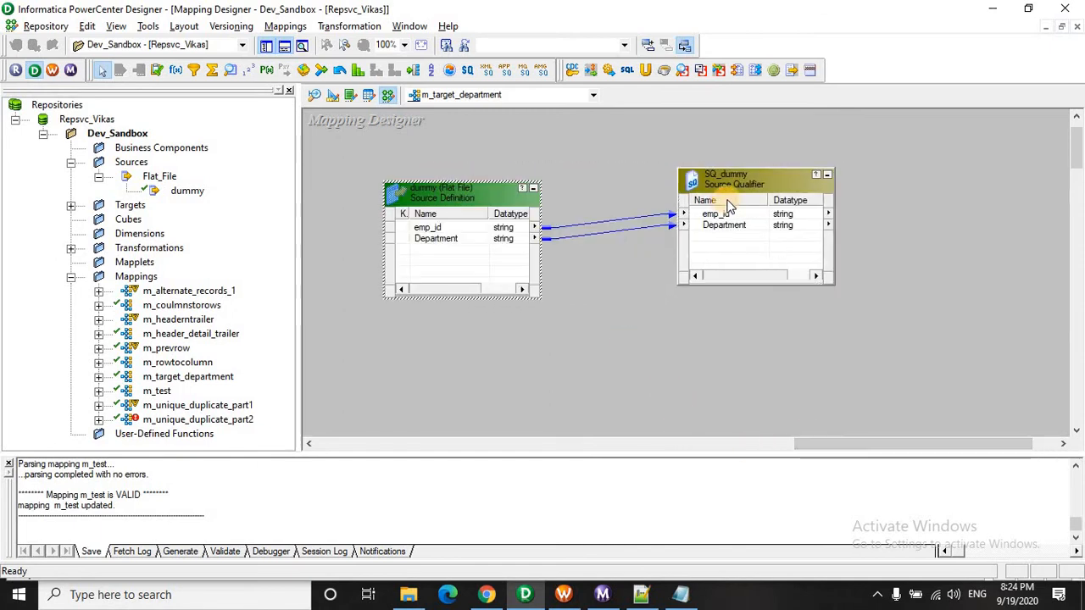
{"action": "left_click_drag", "start_coordinate": [727, 206], "coordinate": [625, 197]}
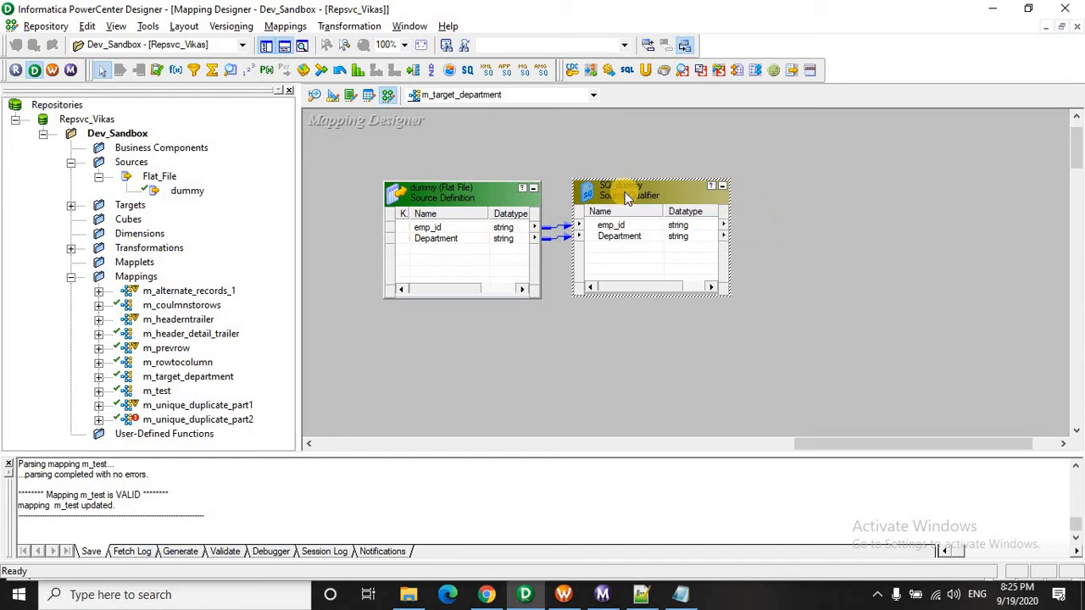
Recheck the department values in the input file in Notepad and close the file
{"action": "left_click", "coordinate": [681, 594]}
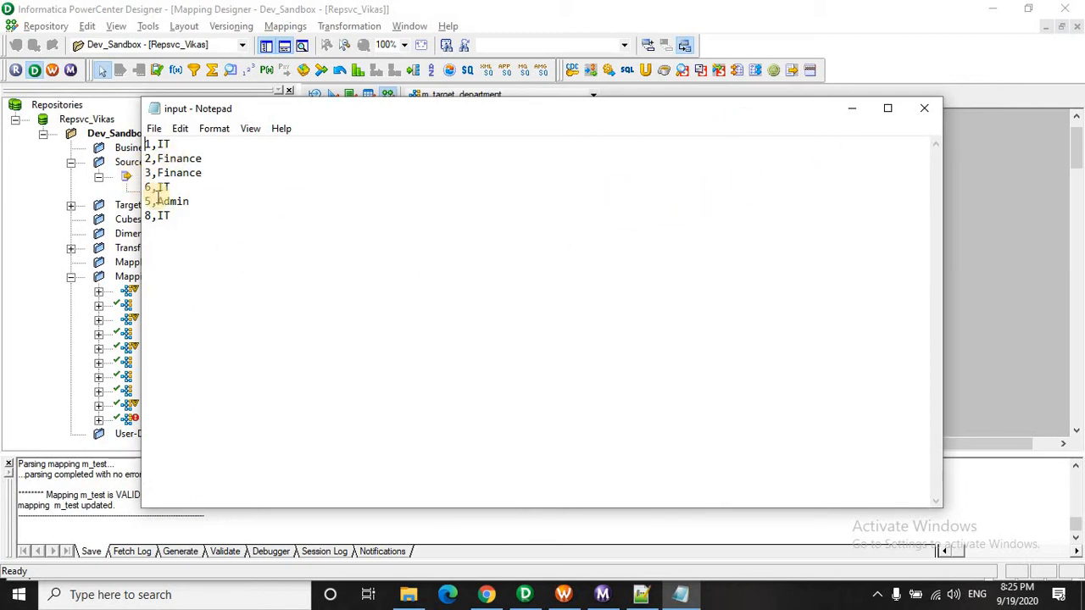
{"action": "left_click", "coordinate": [926, 110]}
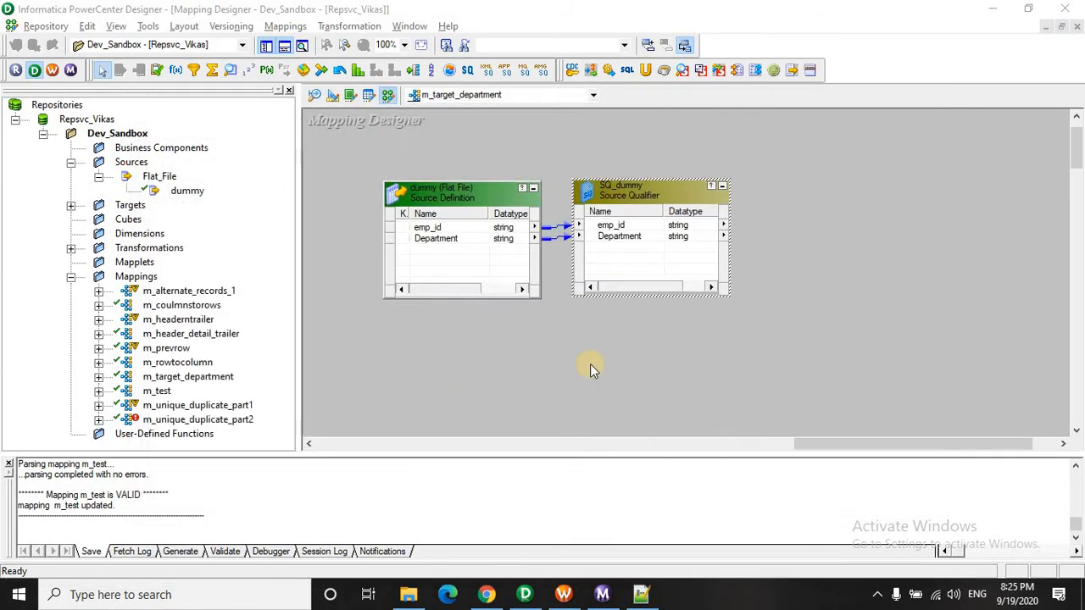
Add a Sorter transformation after SQ_dummy and link the emp_id and Department ports into it
{"action": "left_click_drag", "start_coordinate": [845, 446], "coordinate": [869, 447]}
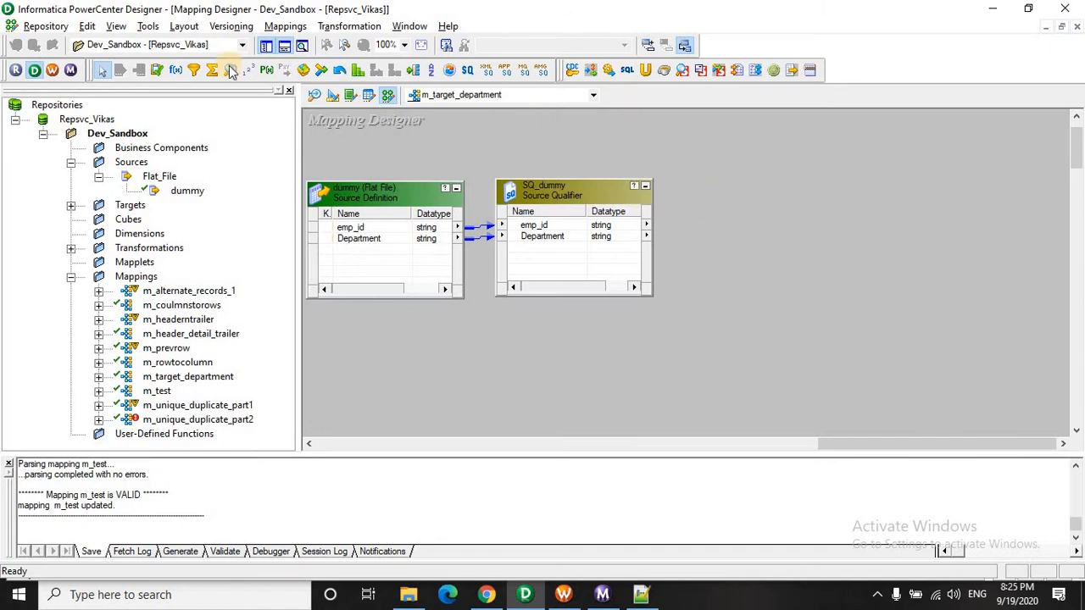
{"action": "left_click", "coordinate": [431, 70]}
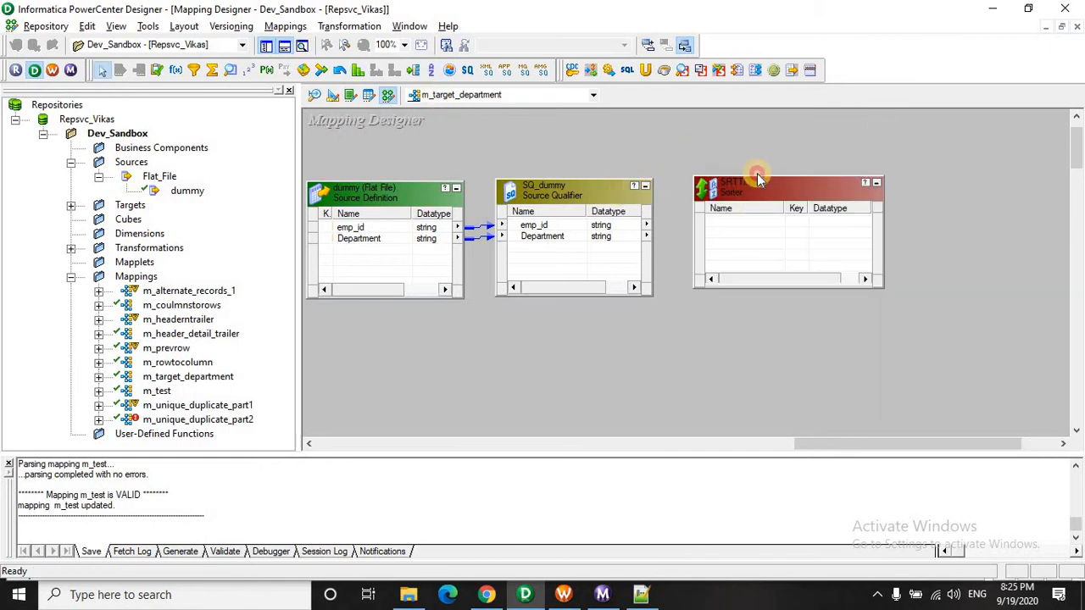
{"action": "left_click_drag", "start_coordinate": [527, 226], "coordinate": [716, 227]}
{"action": "left_click", "coordinate": [753, 209]}
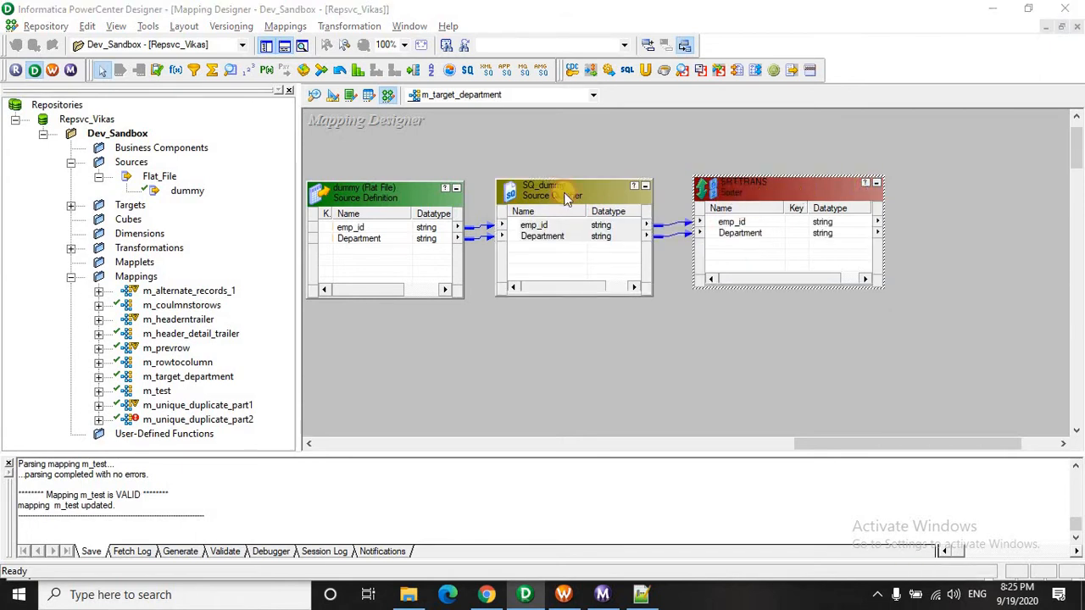
Make Department the Sorter's key port with ascending direction and apply the change
{"action": "double_click", "coordinate": [724, 195]}
{"action": "left_click", "coordinate": [411, 163]}
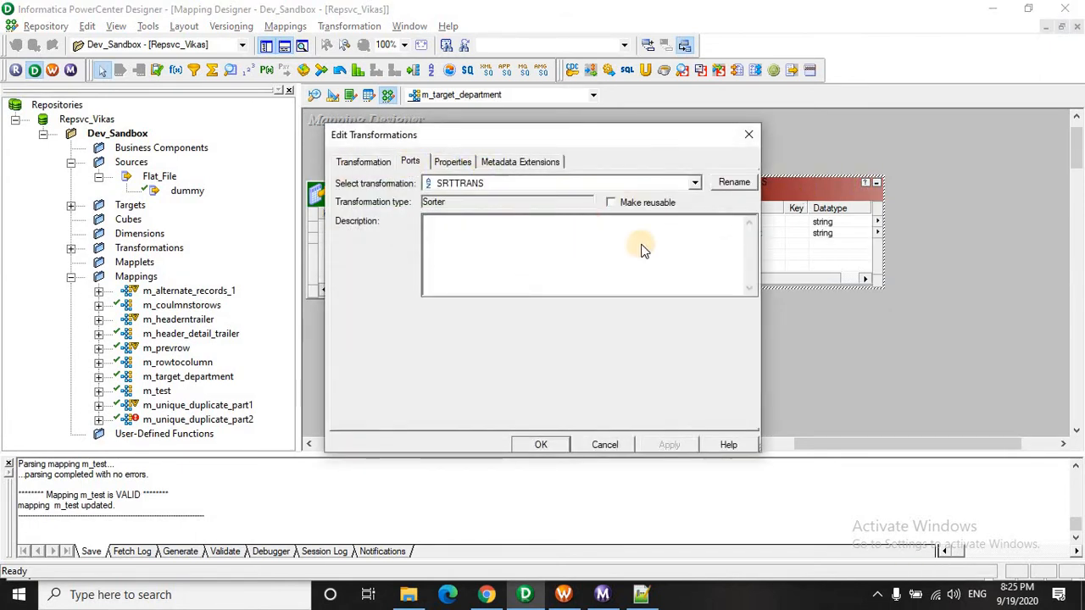
{"action": "left_click", "coordinate": [666, 249]}
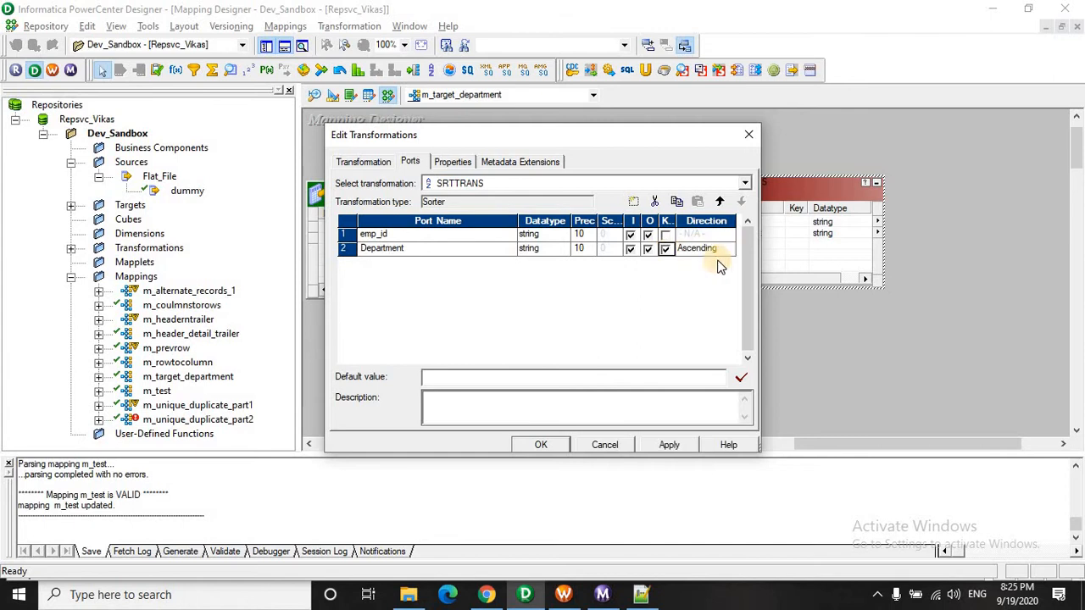
{"action": "left_click", "coordinate": [551, 444]}
Add an Expression transformation after the Sorter and select the Sorter's emp_id and Department ports
{"action": "left_click_drag", "start_coordinate": [814, 446], "coordinate": [901, 447]}
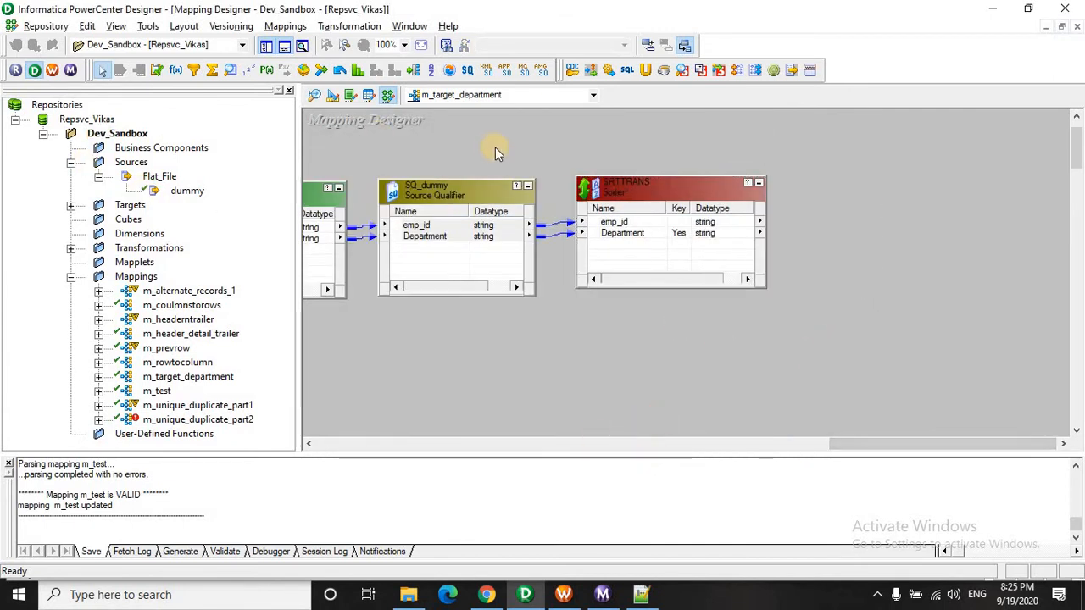
{"action": "left_click", "coordinate": [176, 69]}
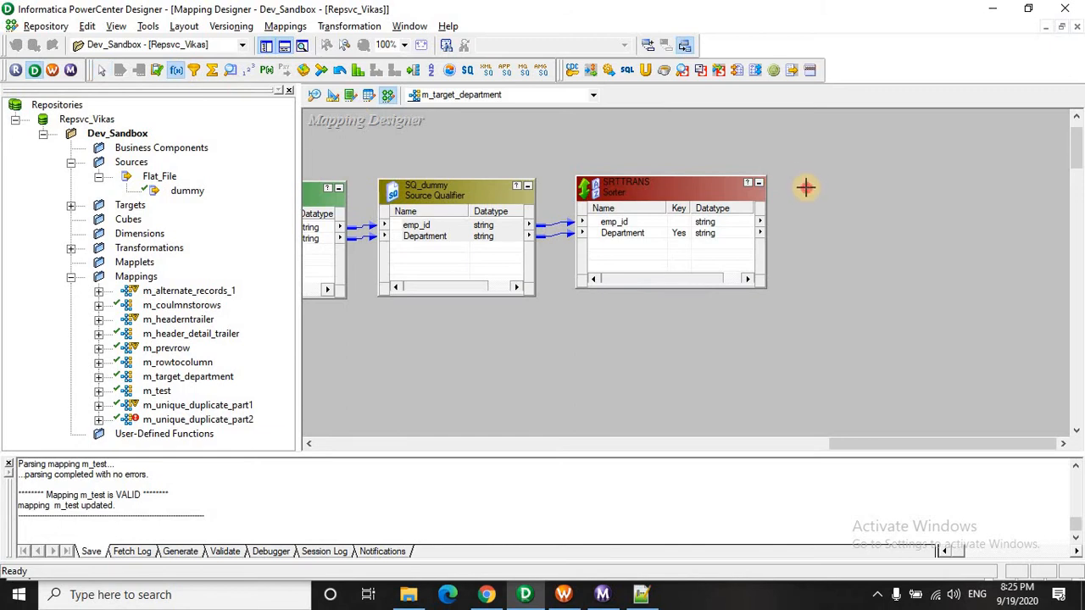
{"action": "left_click_drag", "start_coordinate": [803, 180], "coordinate": [1005, 294]}
{"action": "left_click", "coordinate": [621, 223]}
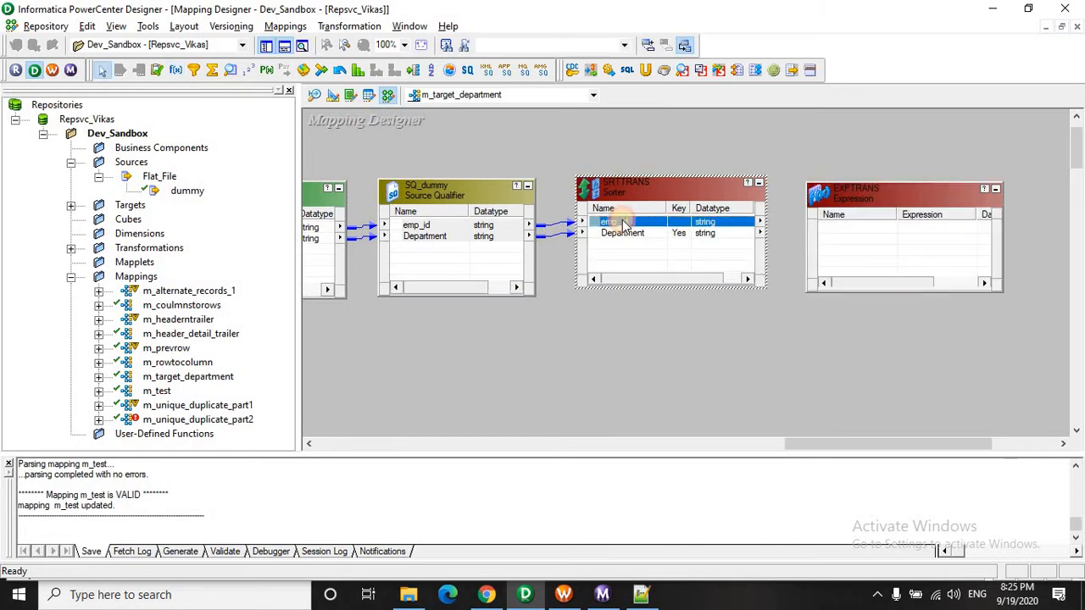
{"action": "key", "text": "shift+Down"}
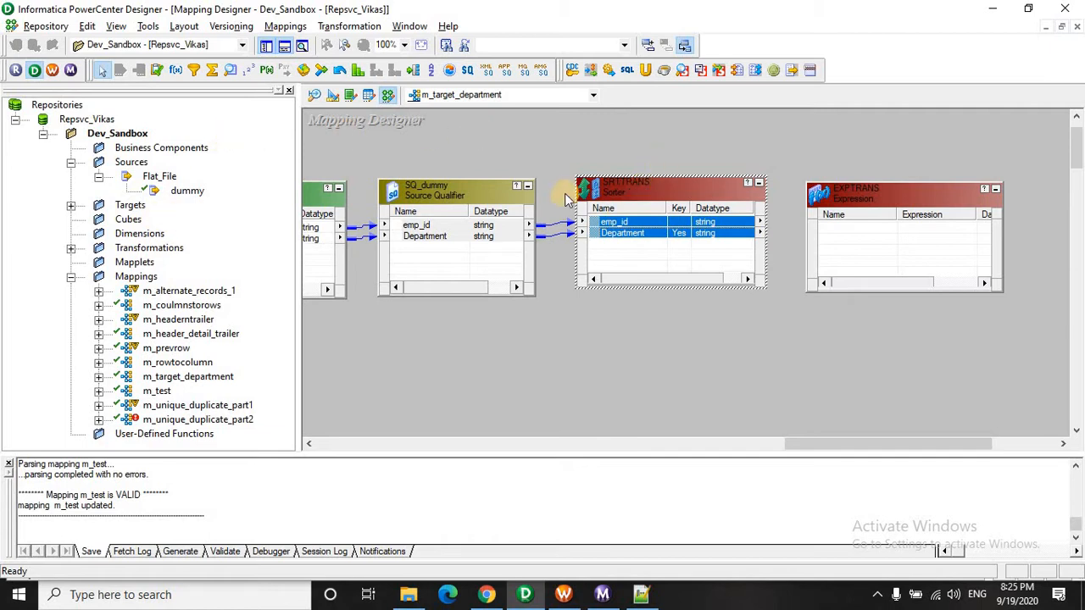
Examine the column definitions of the dummy flat file target in Target Designer, including the FileName column
{"action": "left_click", "coordinate": [333, 98]}
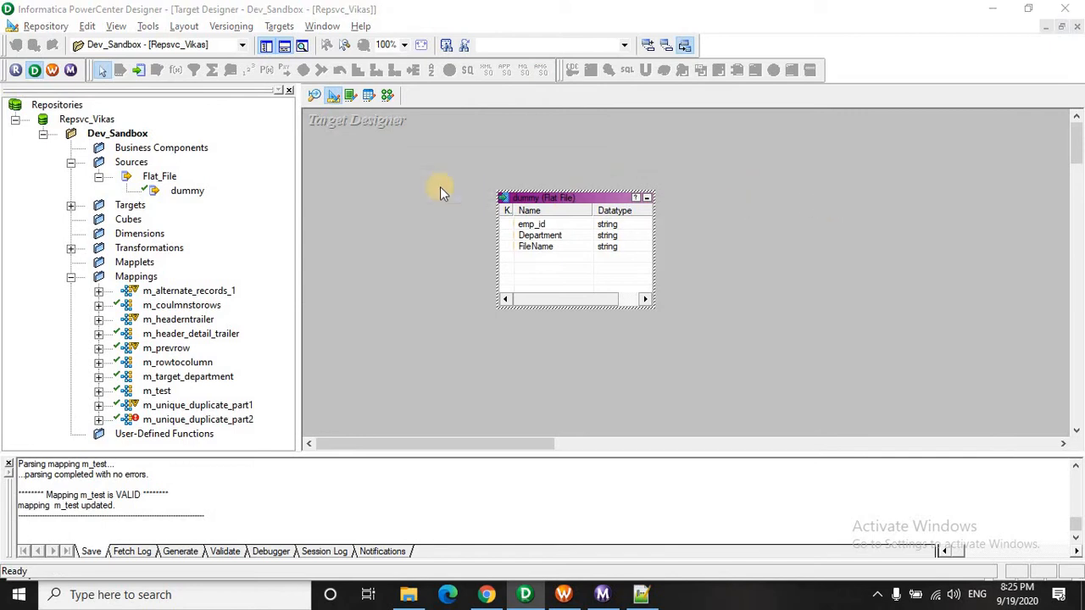
{"action": "double_click", "coordinate": [519, 198]}
{"action": "left_click", "coordinate": [383, 161]}
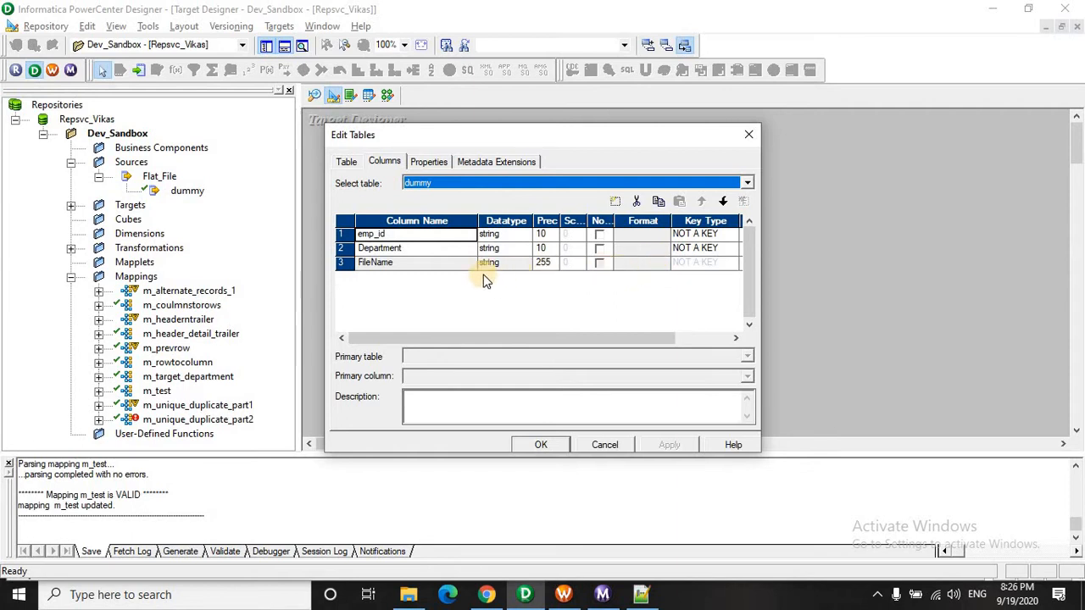
{"action": "left_click", "coordinate": [378, 268]}
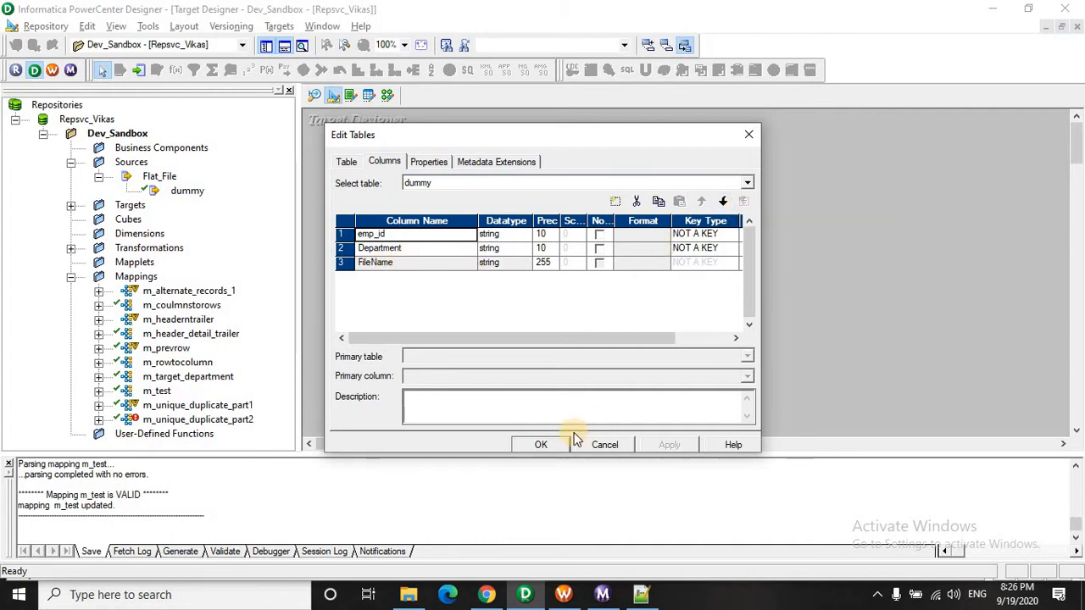
{"action": "left_click", "coordinate": [549, 448]}
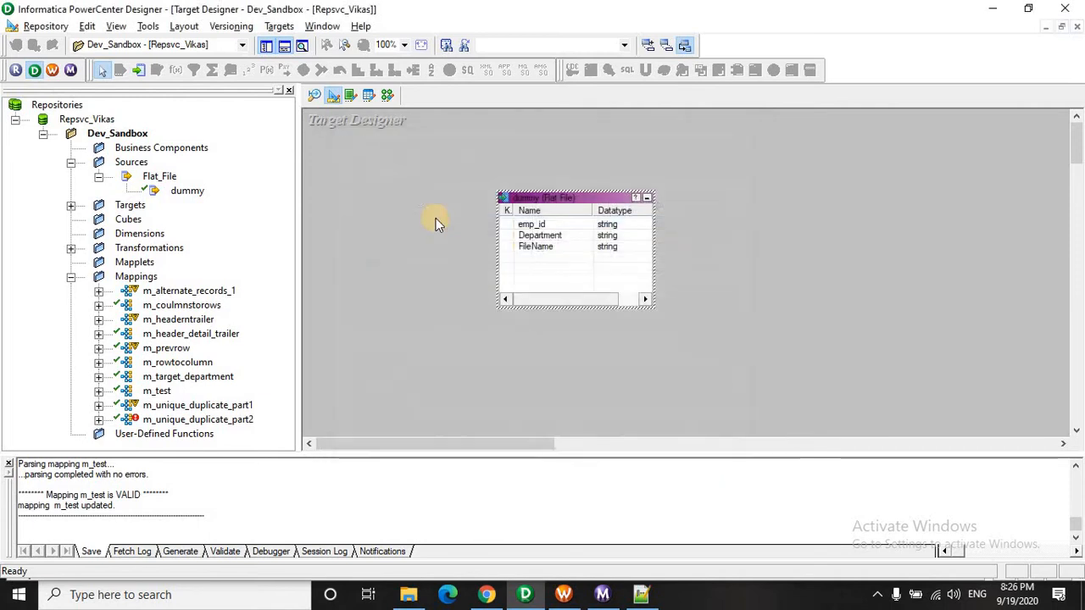
Add the dummy flat file target to the mapping and arrange it after the Expression transformation
{"action": "left_click", "coordinate": [387, 95]}
{"action": "double_click", "coordinate": [130, 206]}
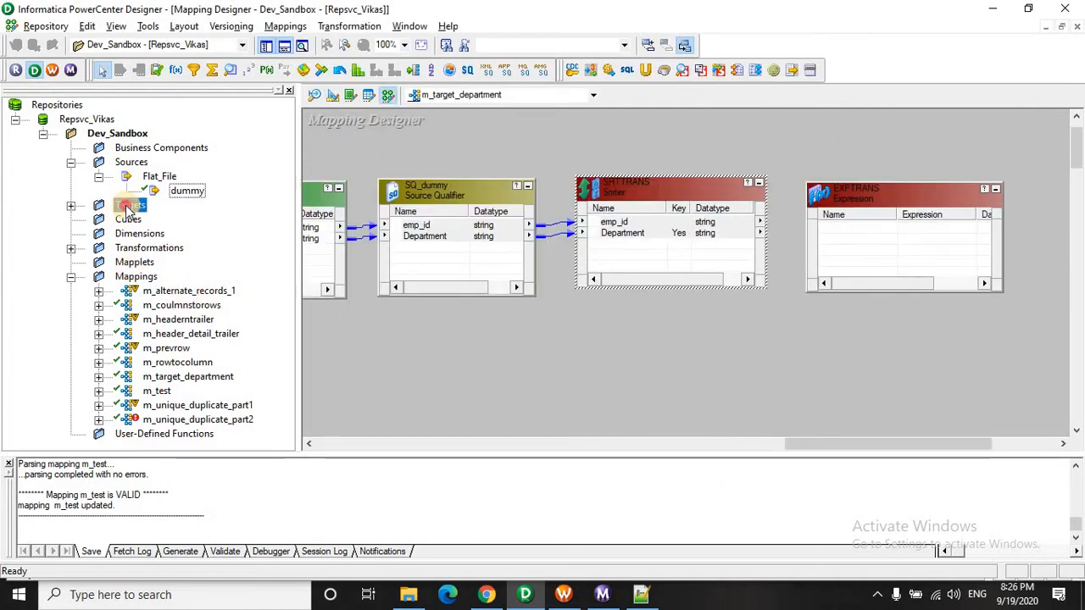
{"action": "left_click_drag", "start_coordinate": [159, 220], "coordinate": [956, 445]}
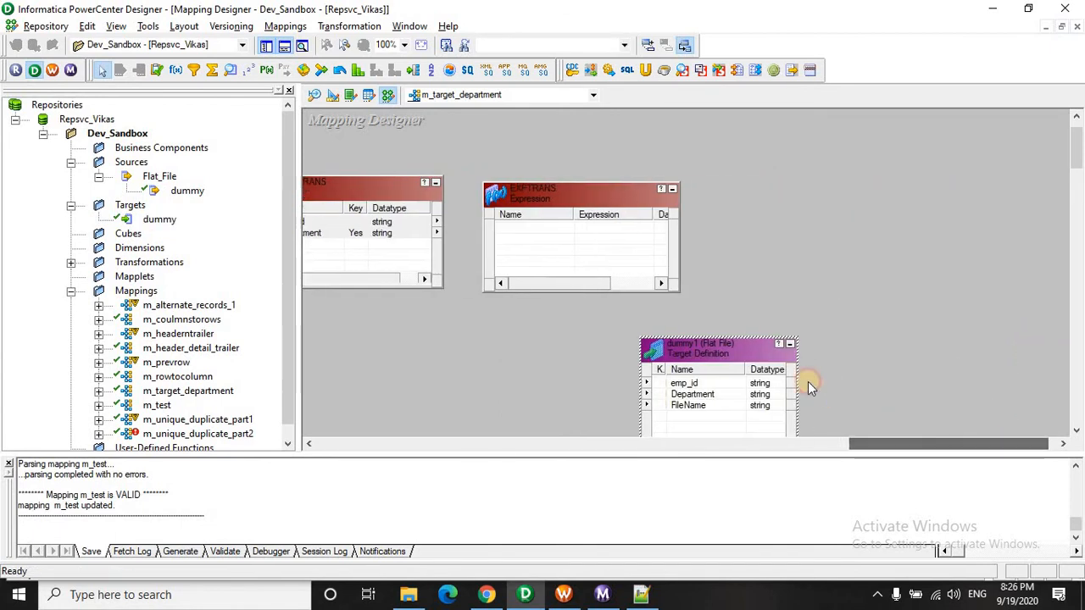
{"action": "left_click_drag", "start_coordinate": [707, 349], "coordinate": [958, 190]}
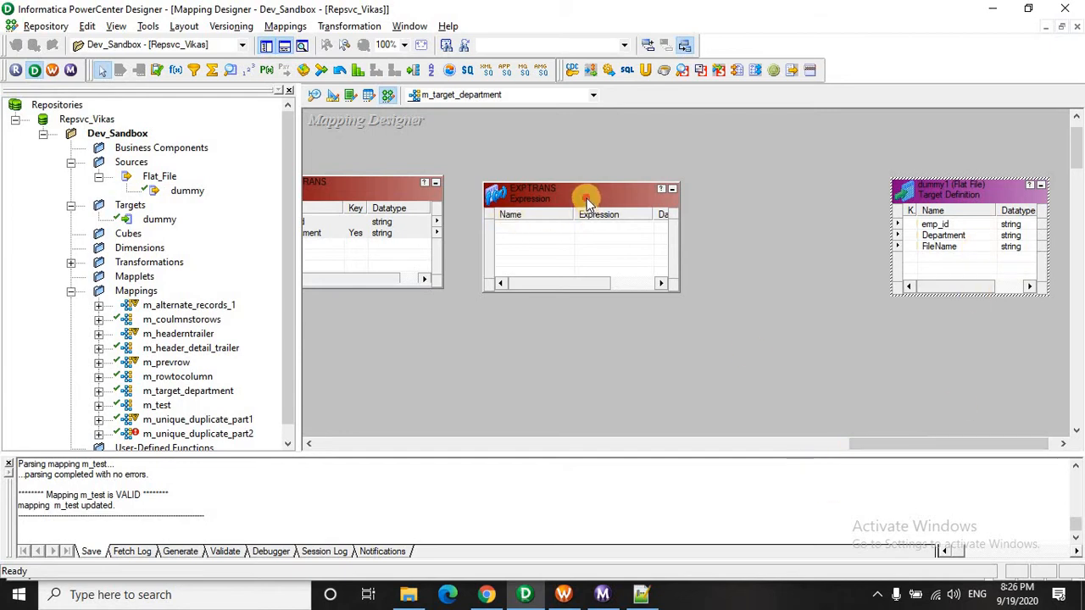
{"action": "left_click_drag", "start_coordinate": [585, 198], "coordinate": [645, 190]}
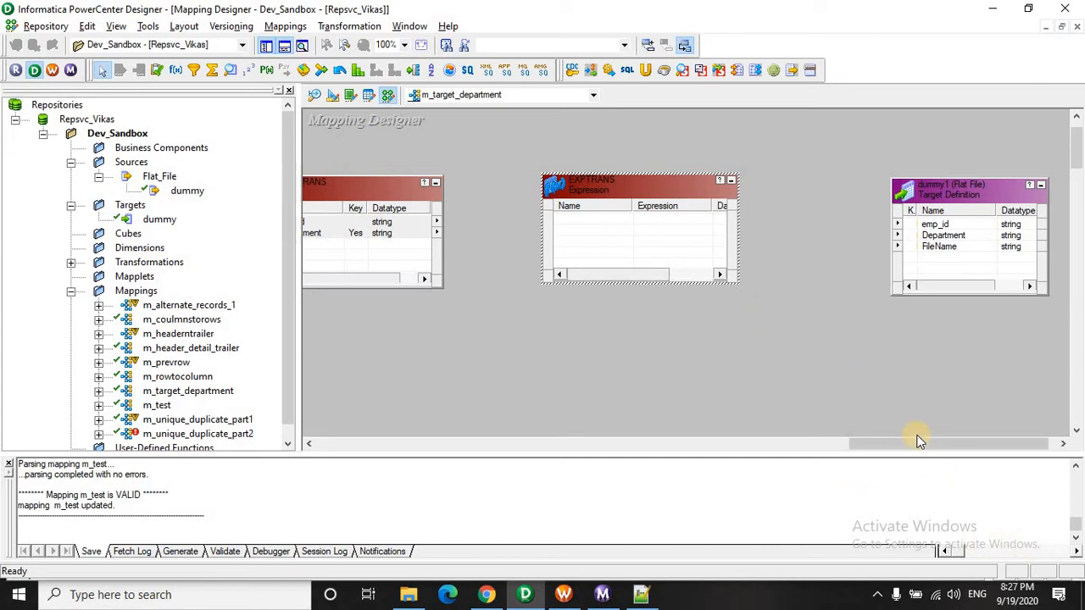
Link the Sorter's emp_id and Department ports to the Expression transformation
{"action": "left_click_drag", "start_coordinate": [919, 441], "coordinate": [863, 441]}
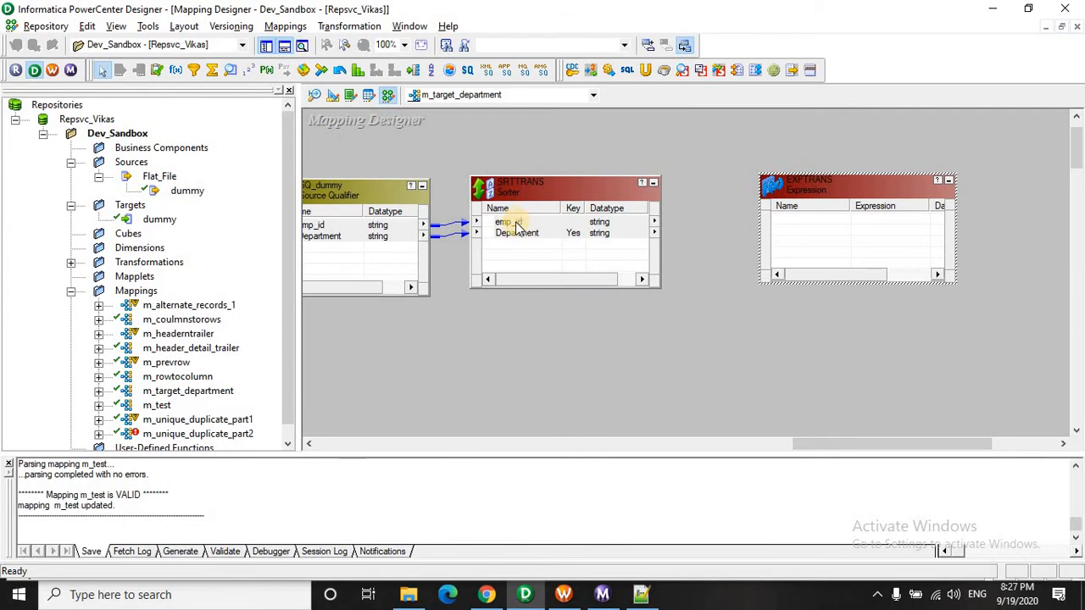
{"action": "left_click_drag", "start_coordinate": [509, 222], "coordinate": [509, 232]}
{"action": "left_click_drag", "start_coordinate": [508, 233], "coordinate": [813, 224]}
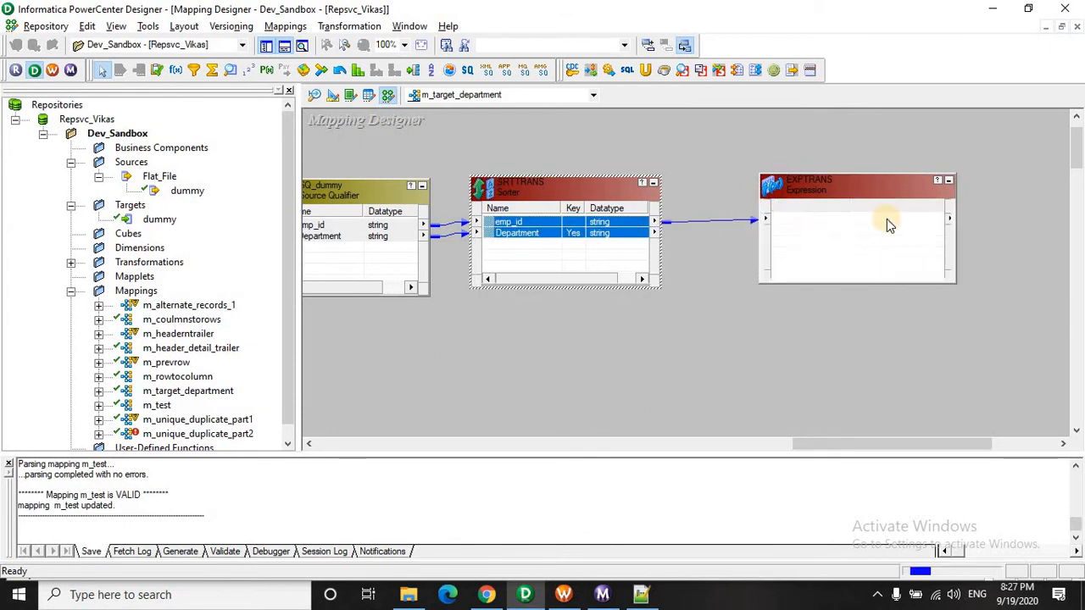
Add a variable port named current_dep after the Department port in the Expression transformation
{"action": "double_click", "coordinate": [844, 184]}
{"action": "left_click", "coordinate": [410, 162]}
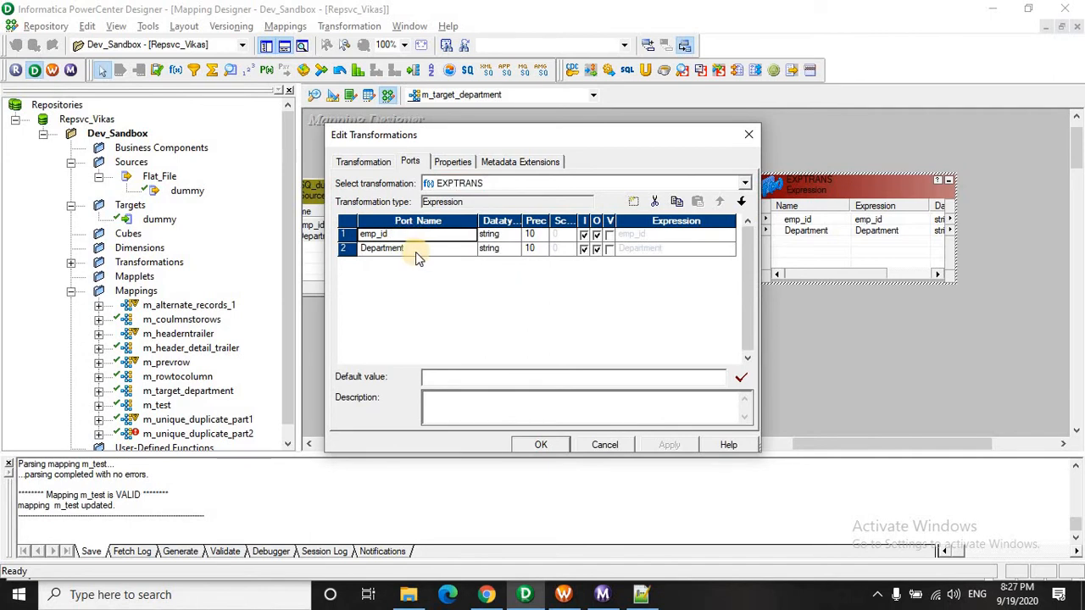
{"action": "left_click", "coordinate": [416, 249]}
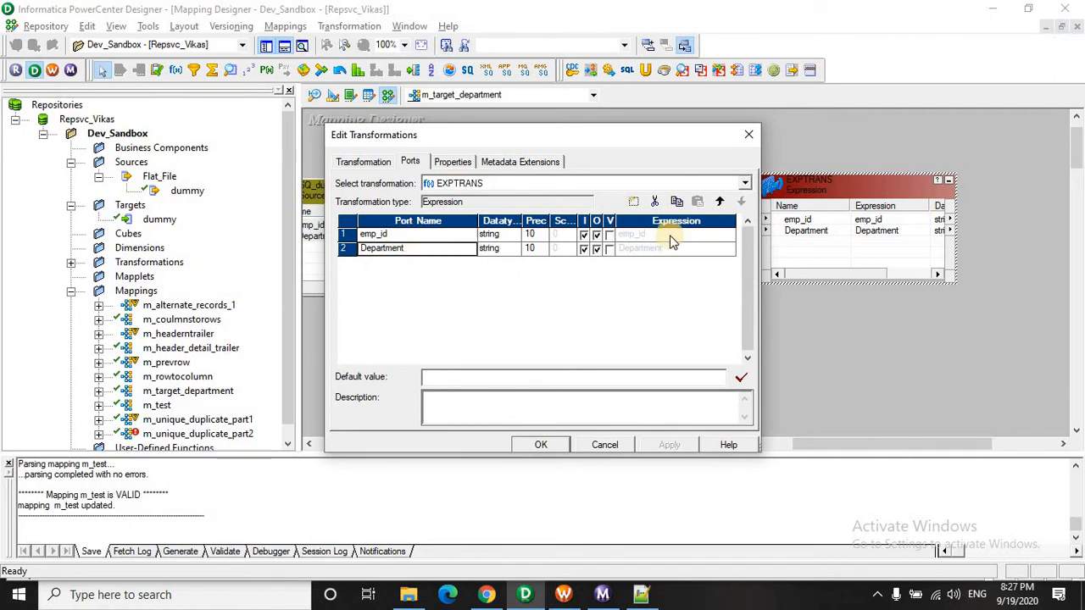
{"action": "left_click", "coordinate": [634, 201]}
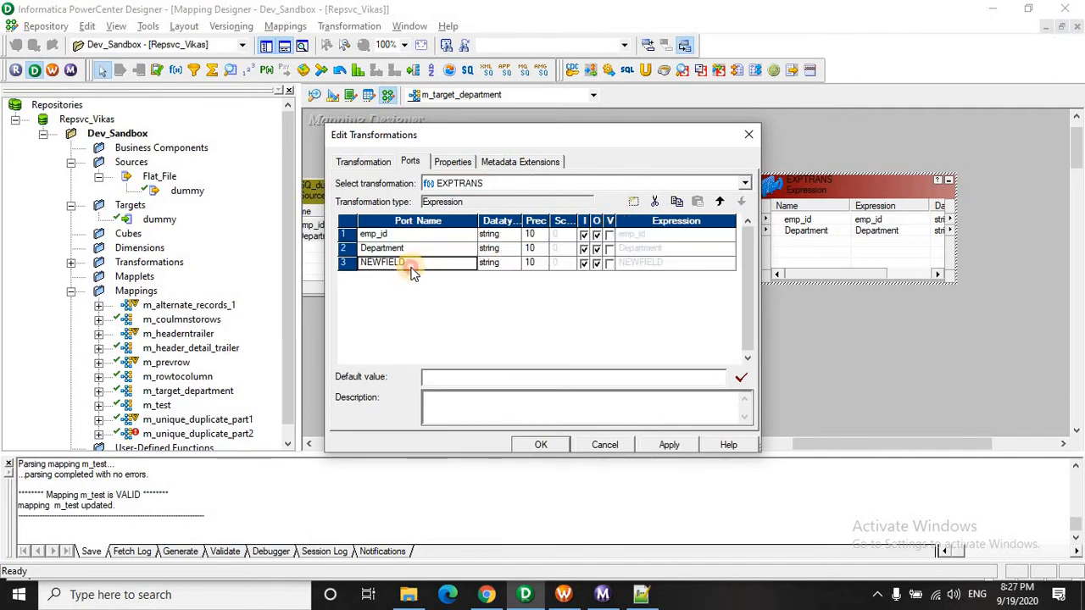
{"action": "left_click", "coordinate": [412, 268]}
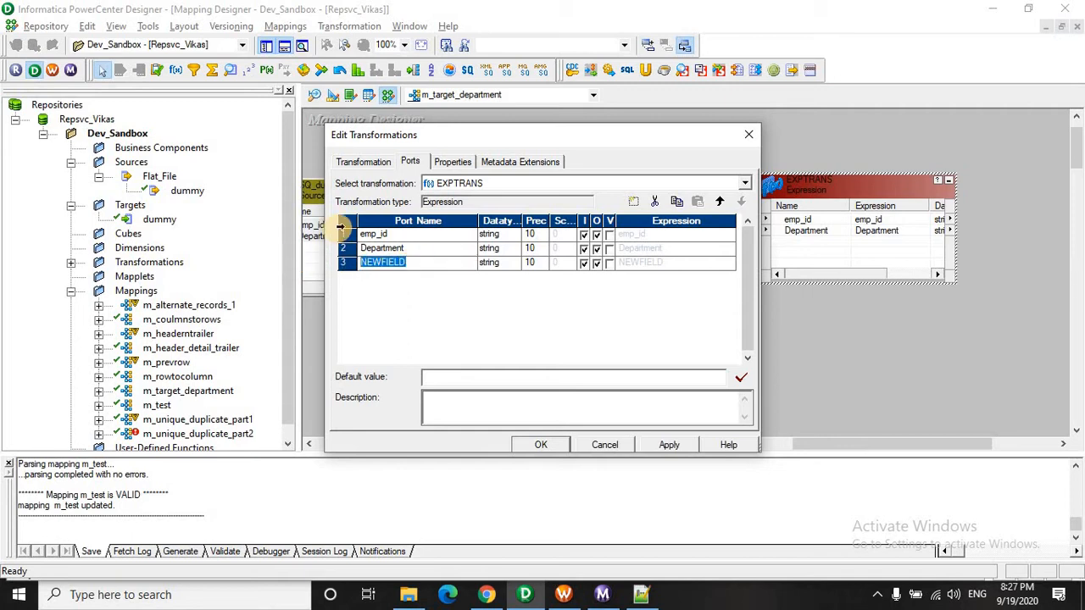
{"action": "type", "text": "curre"}
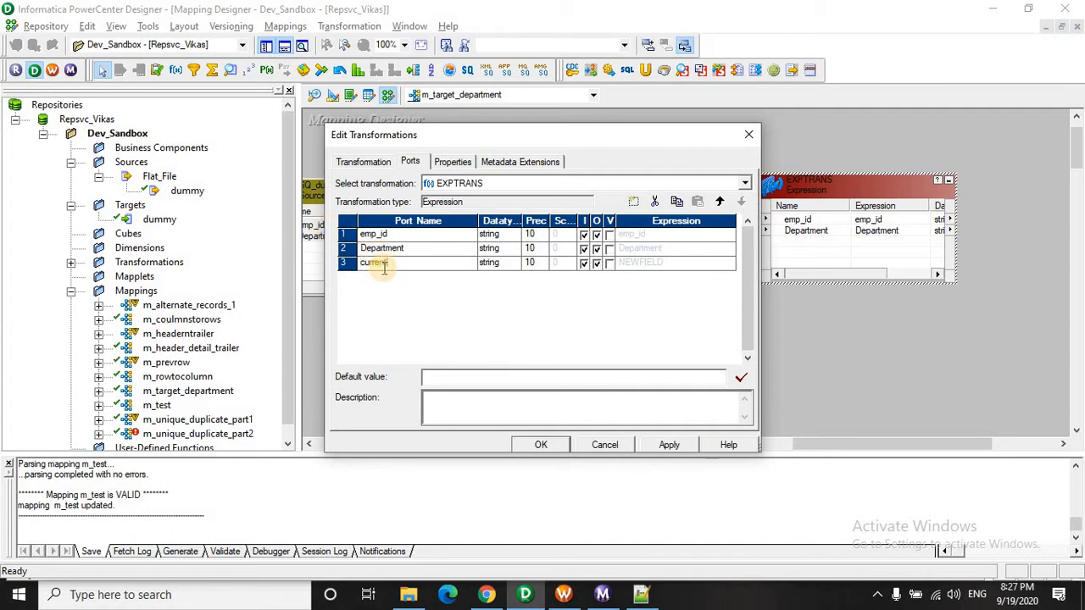
{"action": "type", "text": "nt_dep"}
{"action": "left_click", "coordinate": [608, 264]}
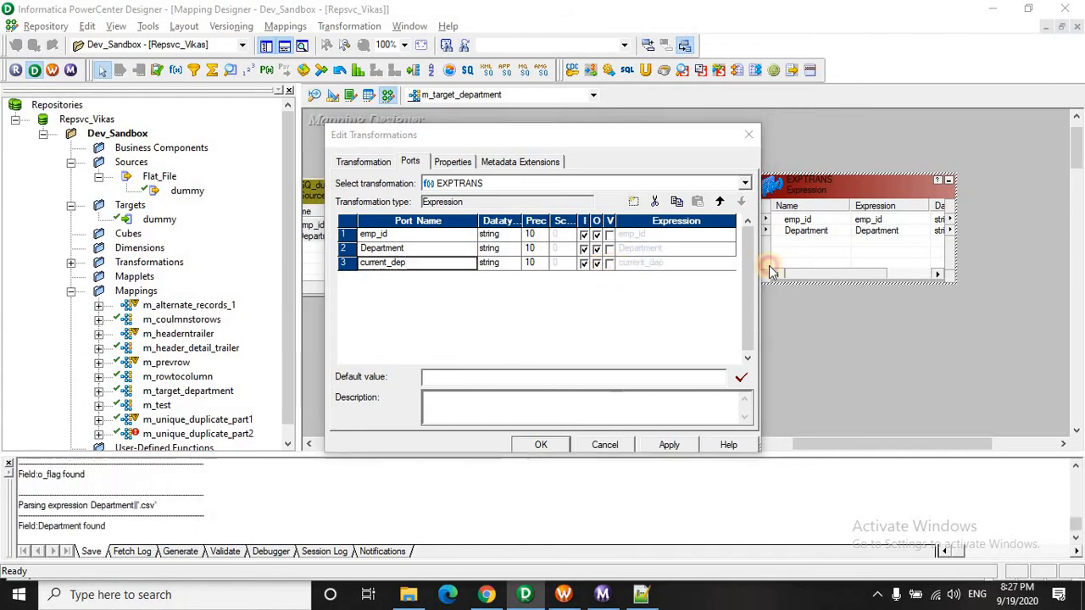
{"action": "left_click", "coordinate": [610, 261]}
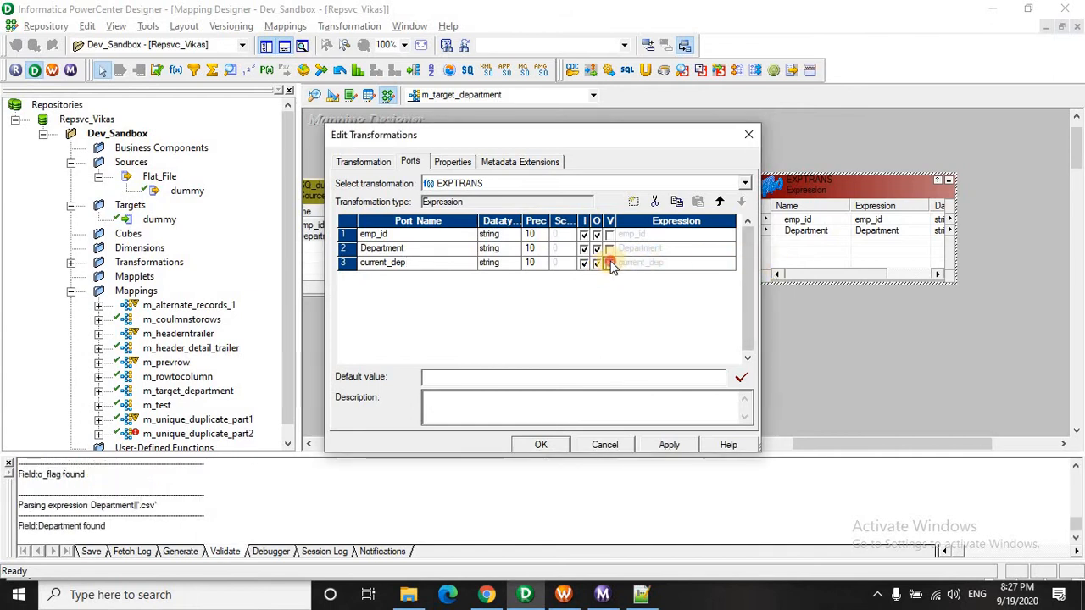
Set the current_dep port's expression to the Department port
{"action": "left_click", "coordinate": [728, 263]}
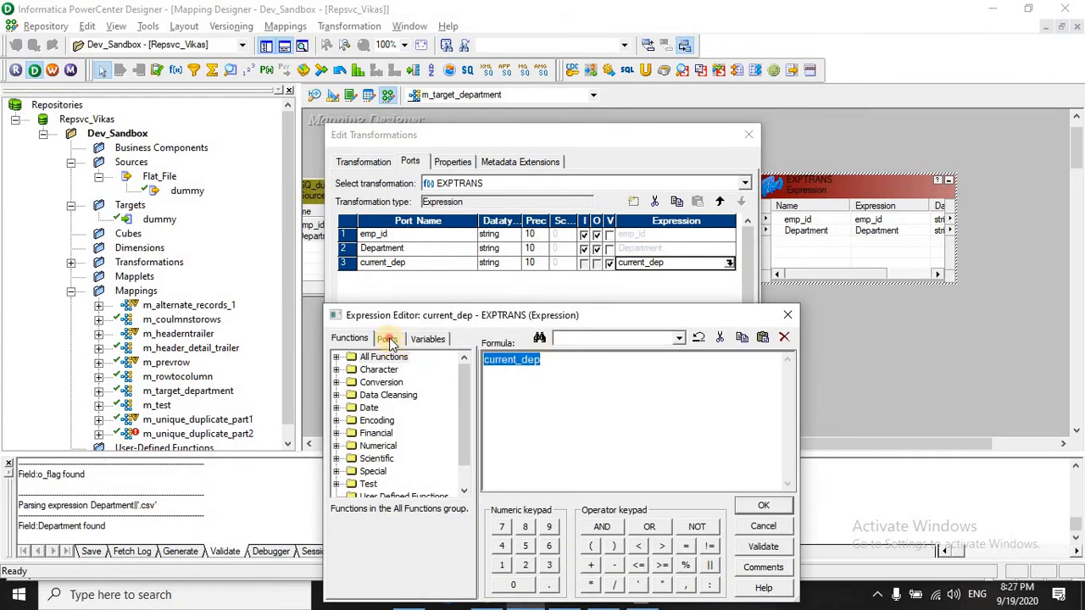
{"action": "left_click", "coordinate": [386, 338]}
{"action": "left_click", "coordinate": [398, 383]}
{"action": "double_click", "coordinate": [407, 386]}
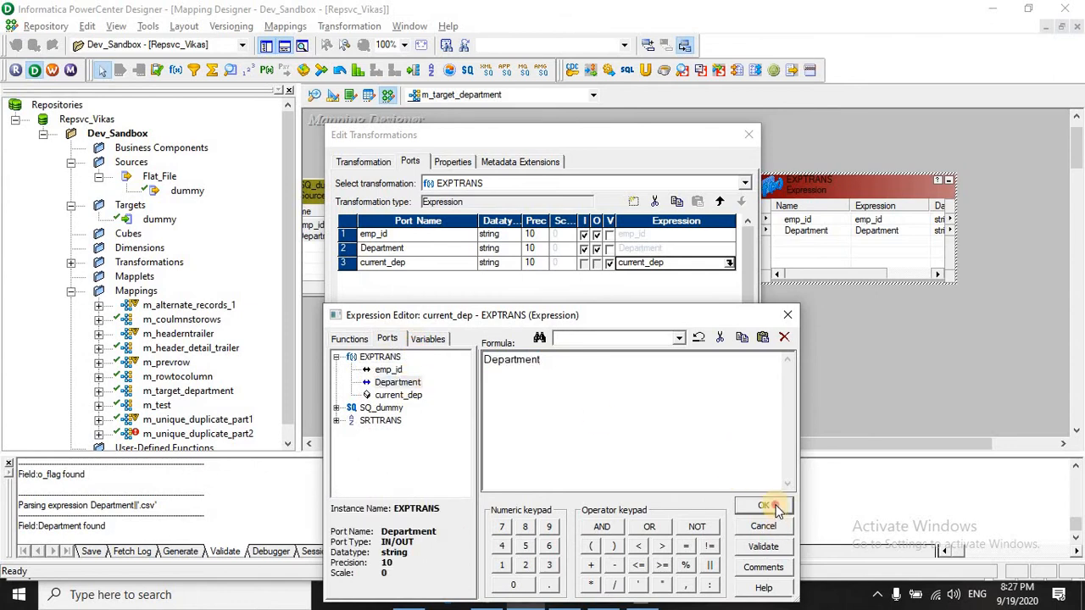
{"action": "left_click", "coordinate": [763, 505]}
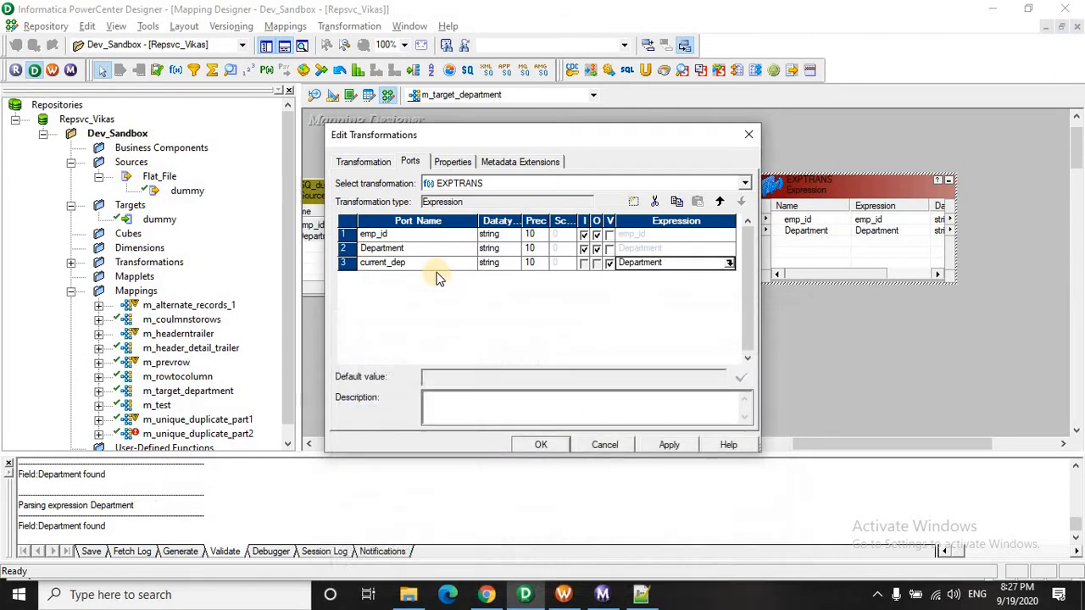
Add a variable port named prev_dep below current_dep in the Expression transformation
{"action": "left_click", "coordinate": [633, 200]}
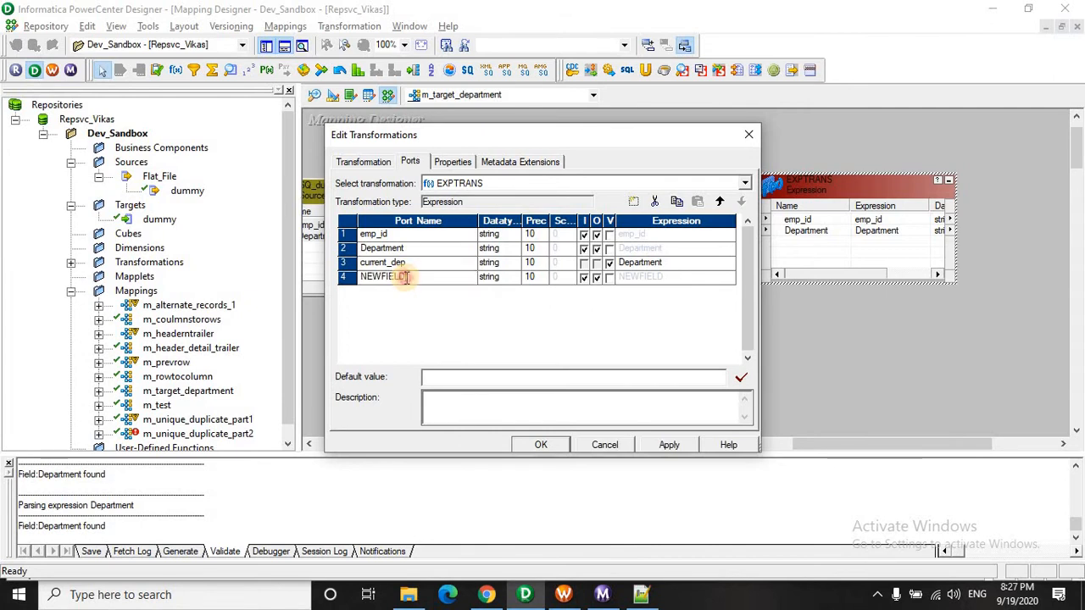
{"action": "left_click_drag", "start_coordinate": [407, 277], "coordinate": [341, 275]}
{"action": "type", "text": "prev"}
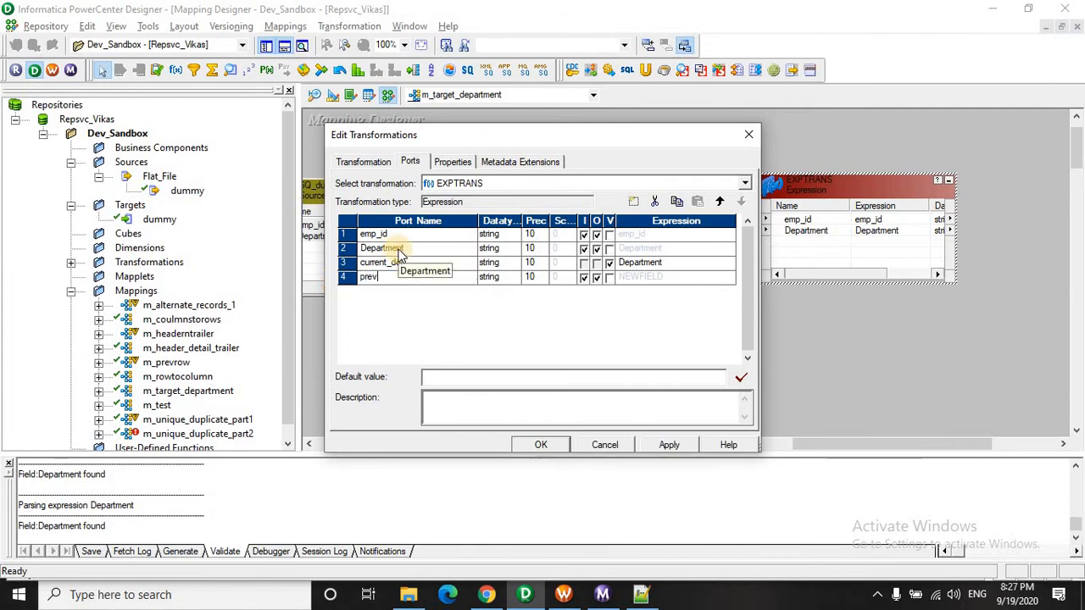
{"action": "type", "text": "_dep"}
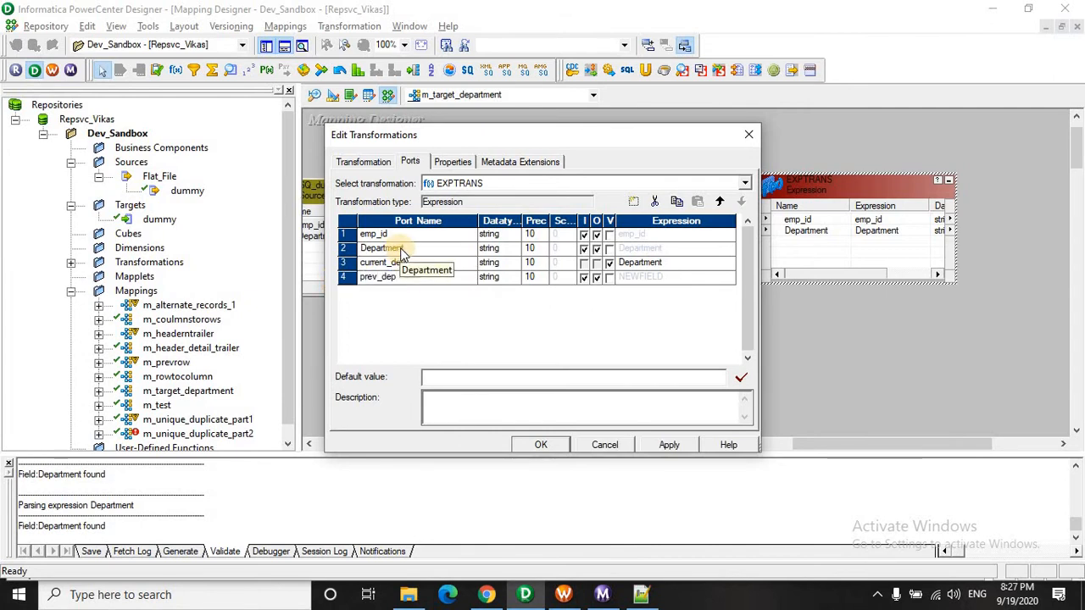
{"action": "left_click", "coordinate": [609, 278]}
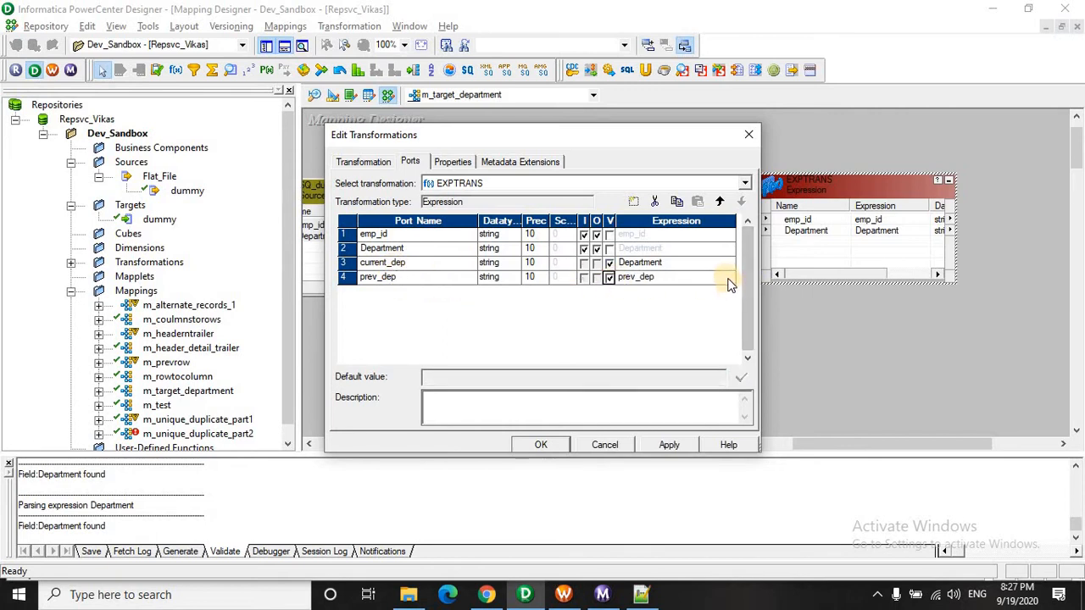
Set the prev_dep port's expression to the current_dep port
{"action": "left_click", "coordinate": [726, 278]}
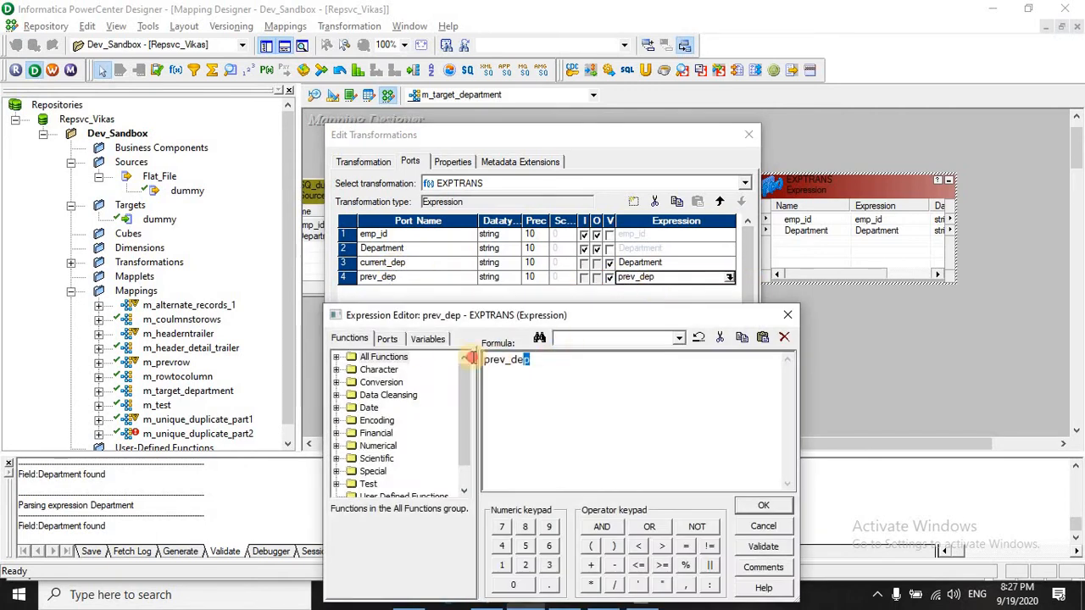
{"action": "left_click_drag", "start_coordinate": [530, 359], "coordinate": [474, 359]}
{"action": "left_click", "coordinate": [387, 338]}
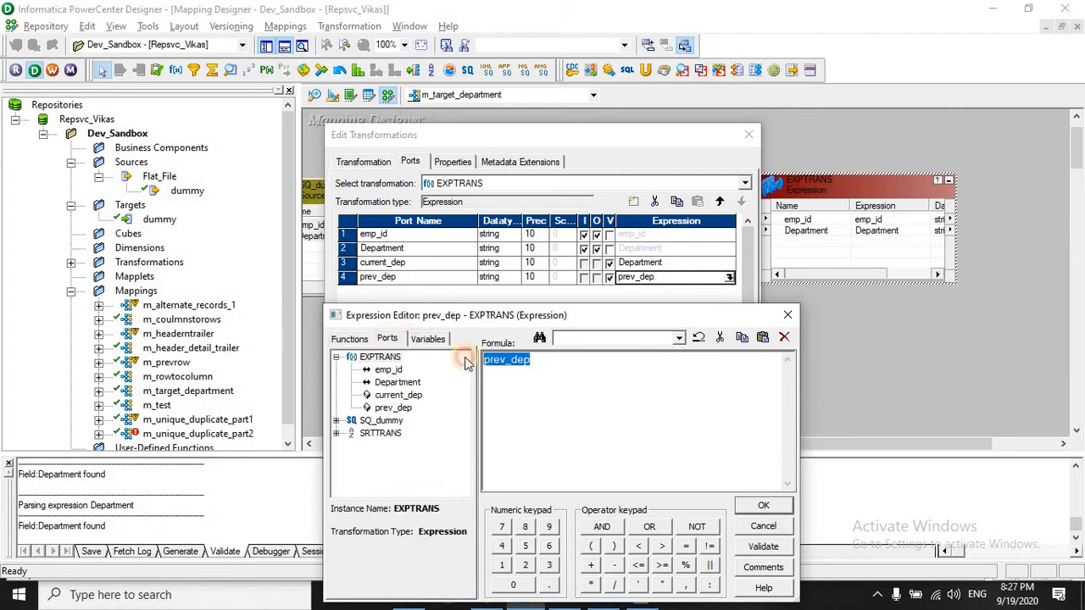
{"action": "left_click", "coordinate": [397, 382]}
{"action": "double_click", "coordinate": [396, 394]}
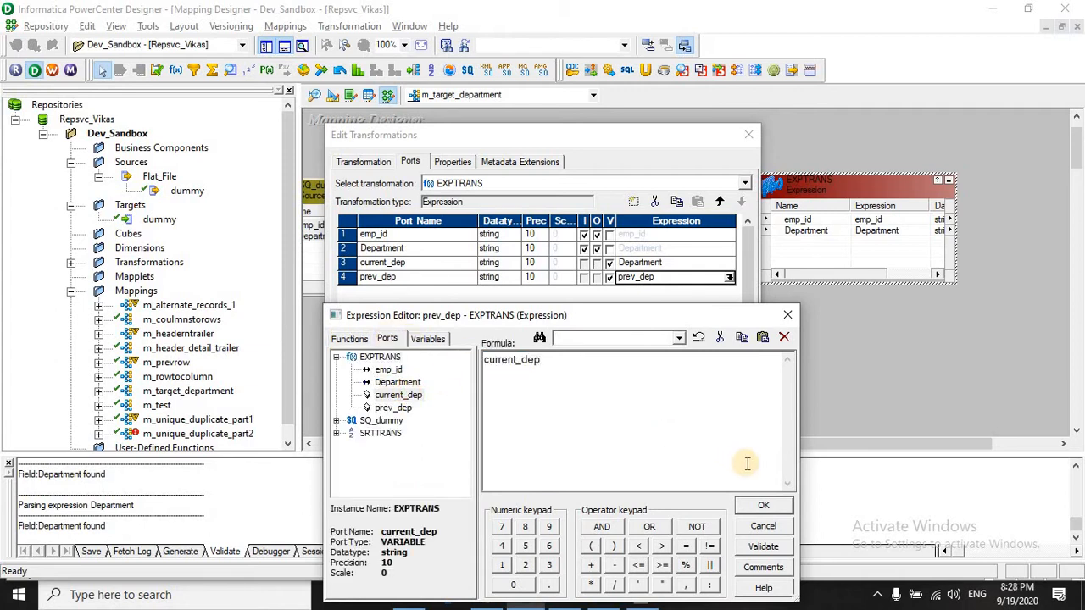
{"action": "left_click", "coordinate": [761, 505]}
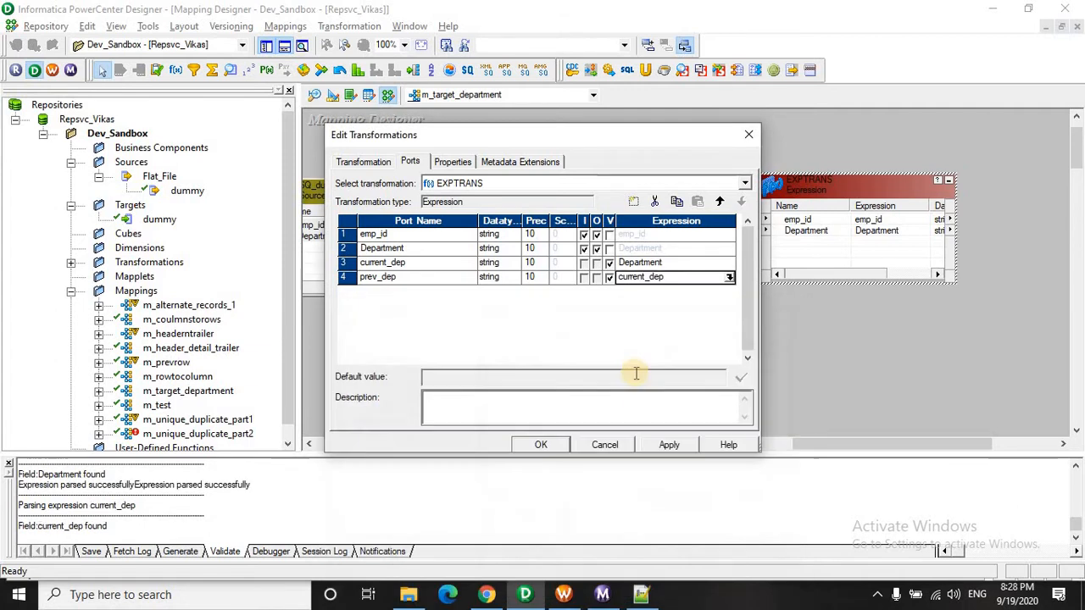
Insert a variable port named flag between current_dep and prev_dep
{"action": "left_click", "coordinate": [396, 264]}
{"action": "left_click", "coordinate": [631, 204]}
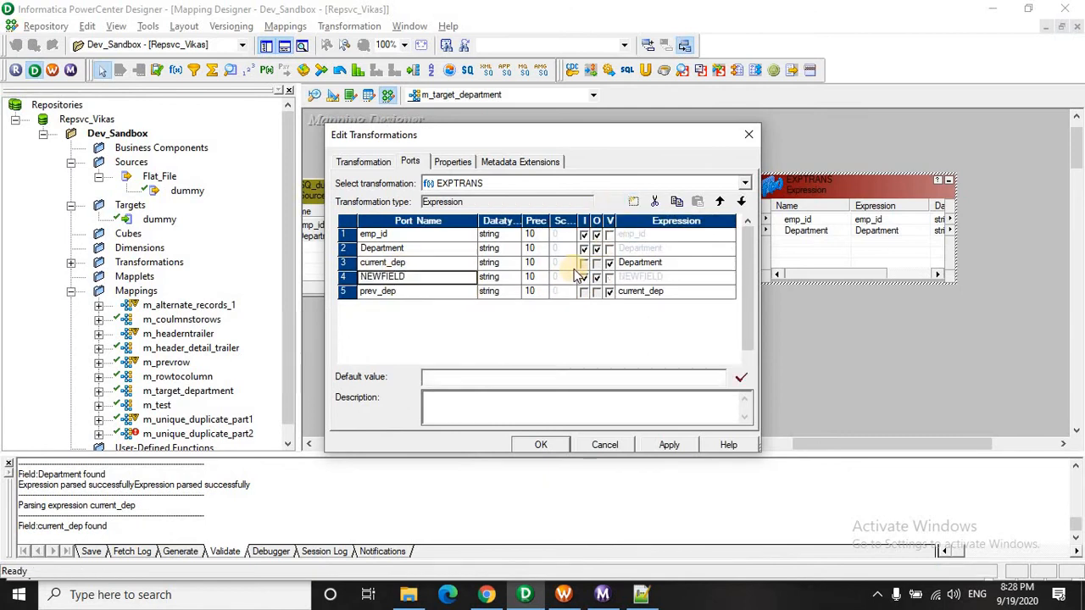
{"action": "double_click", "coordinate": [410, 277]}
{"action": "type", "text": "flag"}
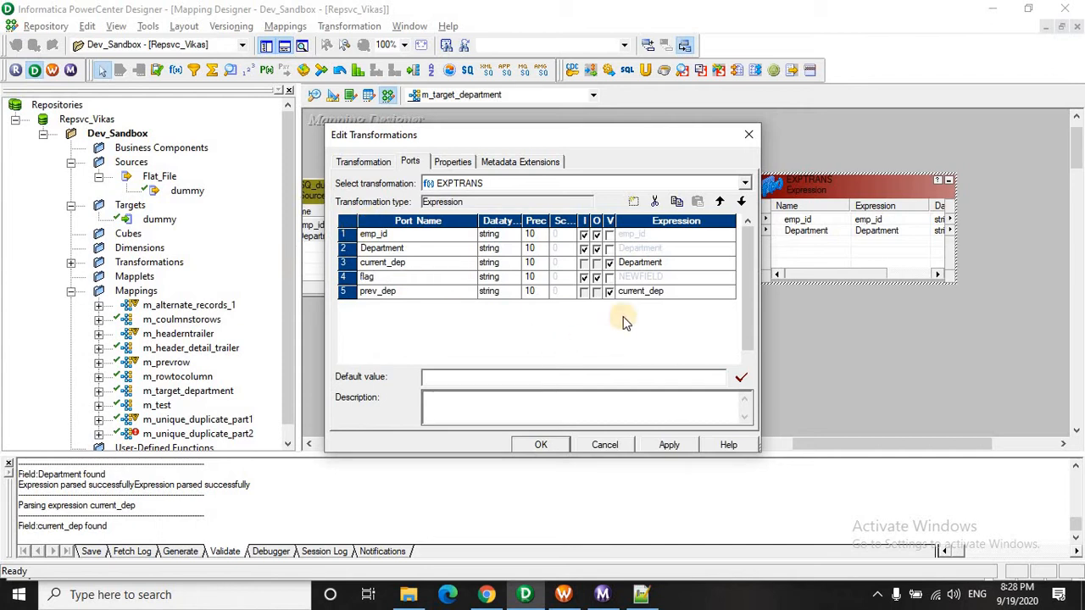
{"action": "left_click", "coordinate": [609, 277]}
Set the flag port's expression to iif(current_dep=prev_dep,'No','Yes')
{"action": "left_click", "coordinate": [730, 281]}
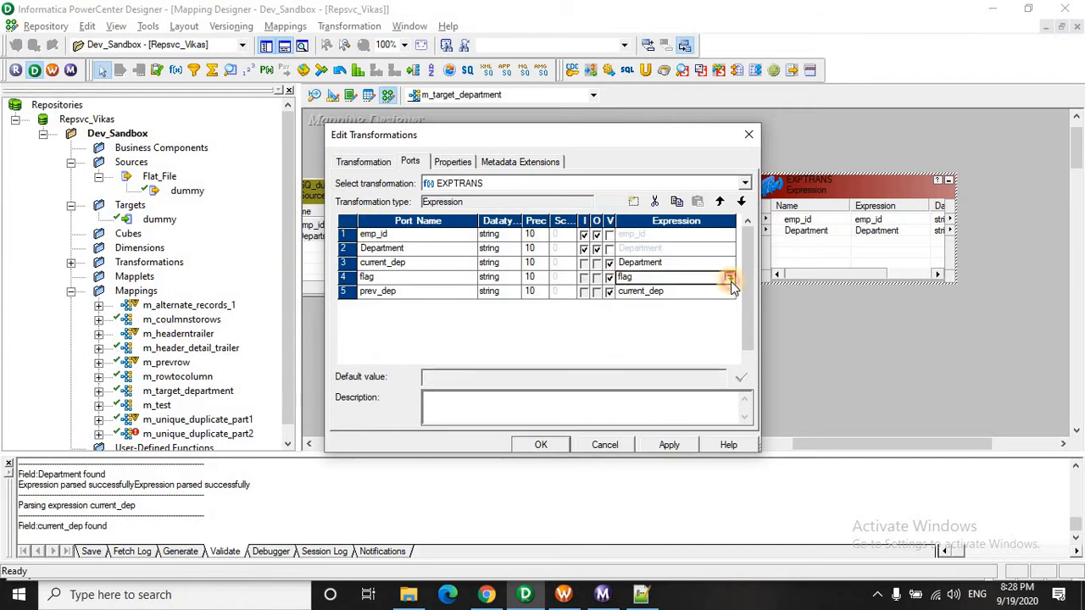
{"action": "left_click", "coordinate": [729, 278]}
{"action": "left_click_drag", "start_coordinate": [516, 378], "coordinate": [472, 360]}
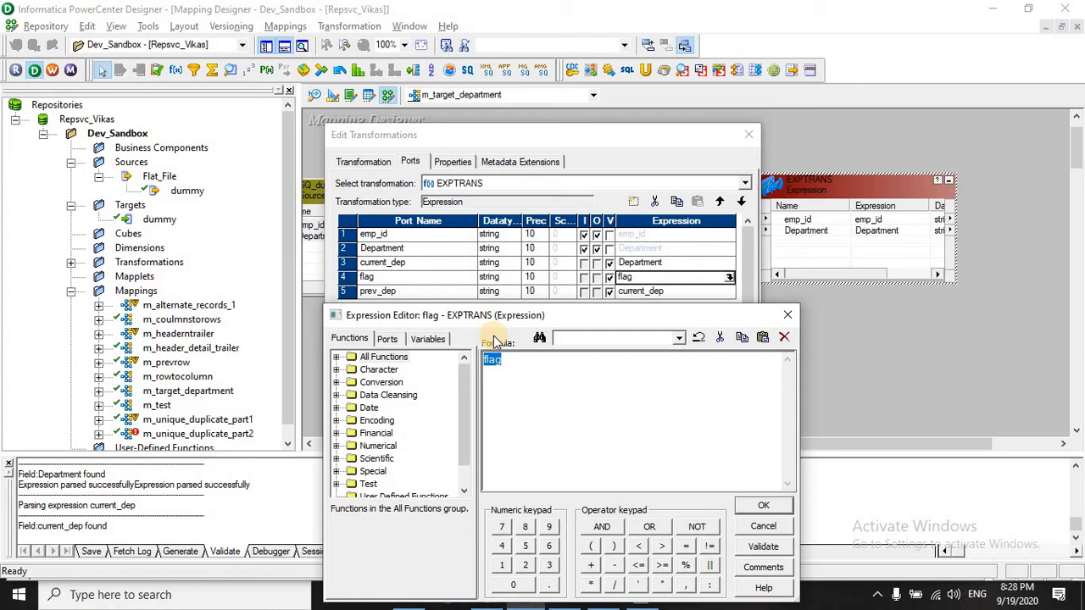
{"action": "type", "text": "iid()"}
{"action": "key", "text": "BackSpace"}
{"action": "key", "text": "BackSpace"}
{"action": "key", "text": "BackSpace"}
{"action": "type", "text": "f("}
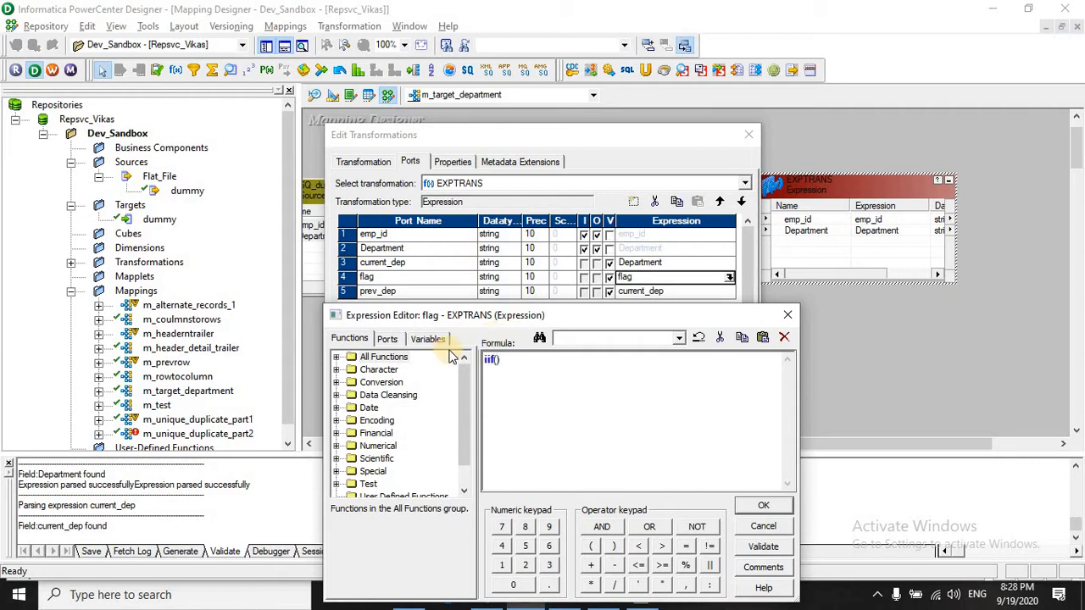
{"action": "left_click", "coordinate": [392, 339]}
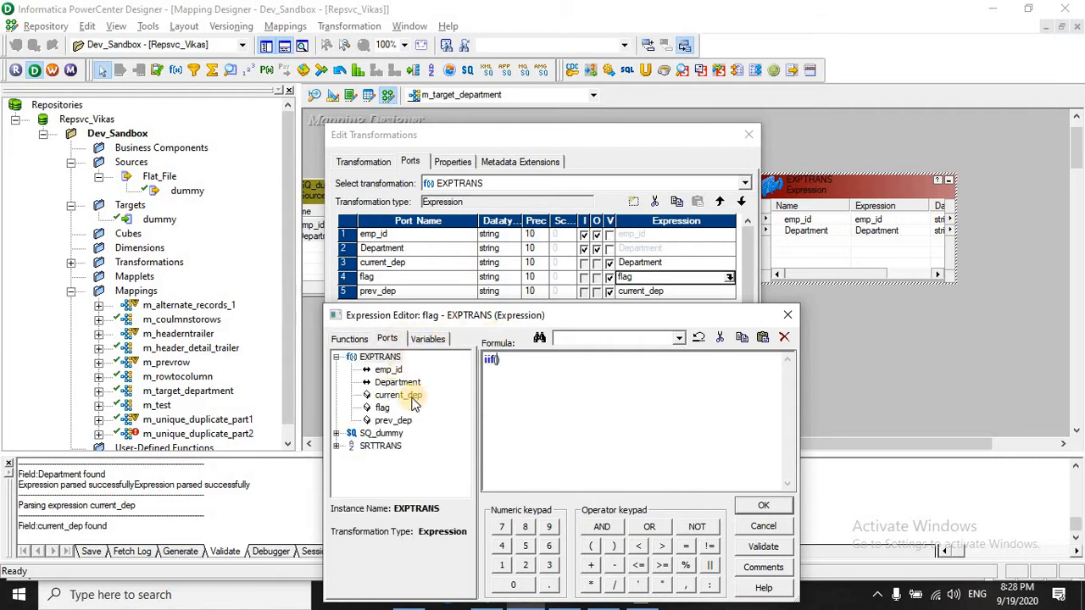
{"action": "double_click", "coordinate": [398, 395]}
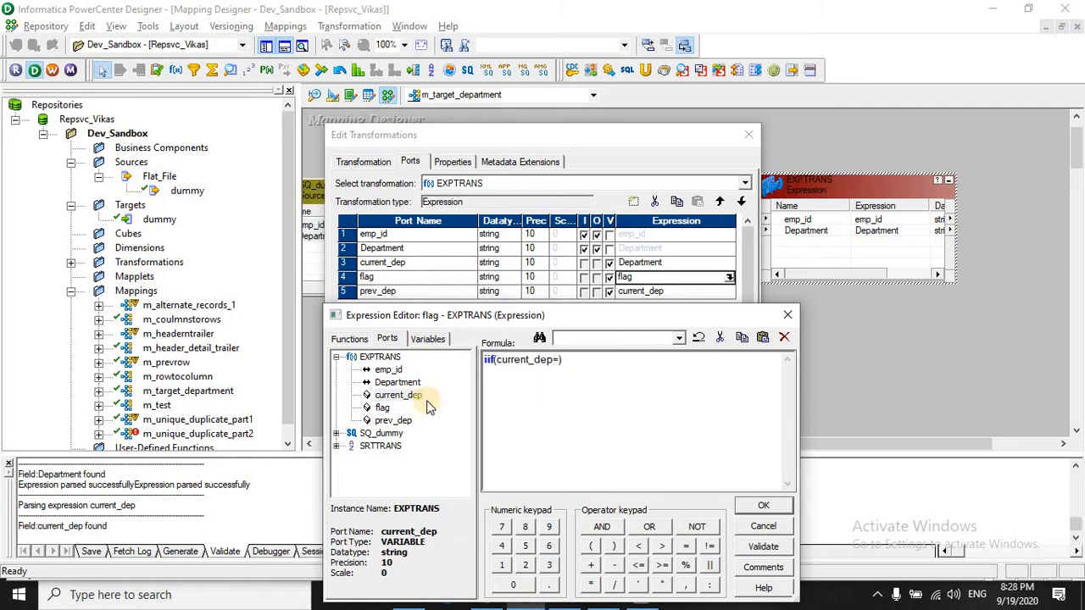
{"action": "double_click", "coordinate": [393, 420]}
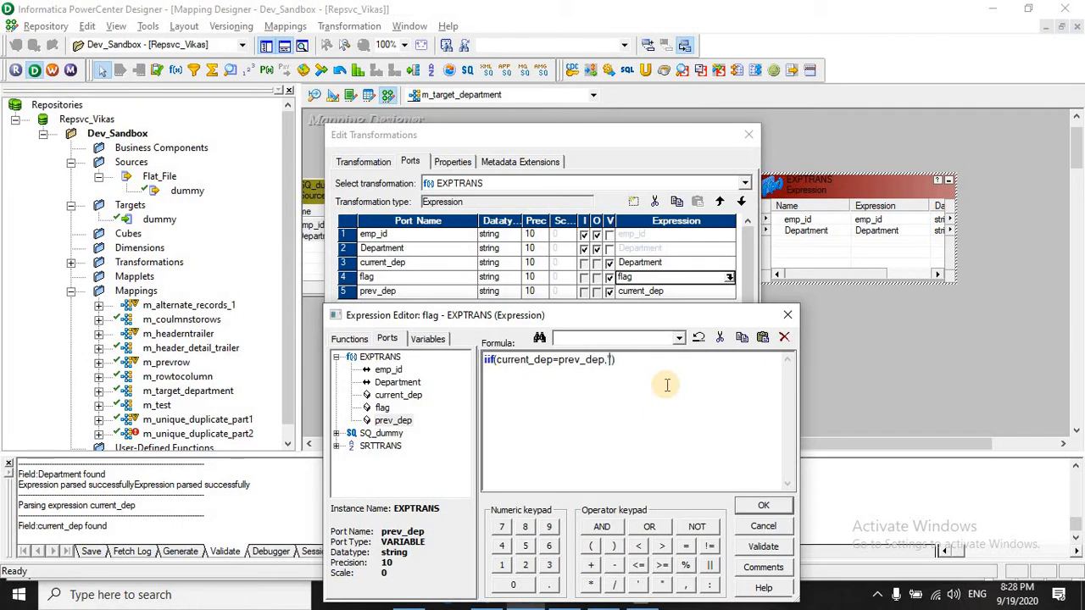
{"action": "type", "text": "No','Yes"}
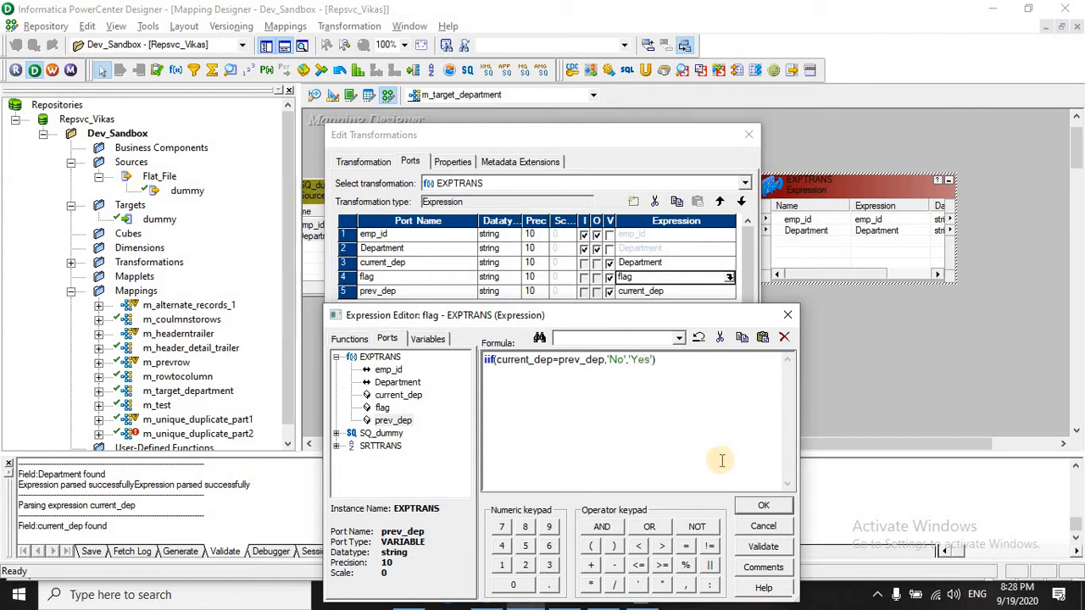
{"action": "left_click", "coordinate": [773, 505]}
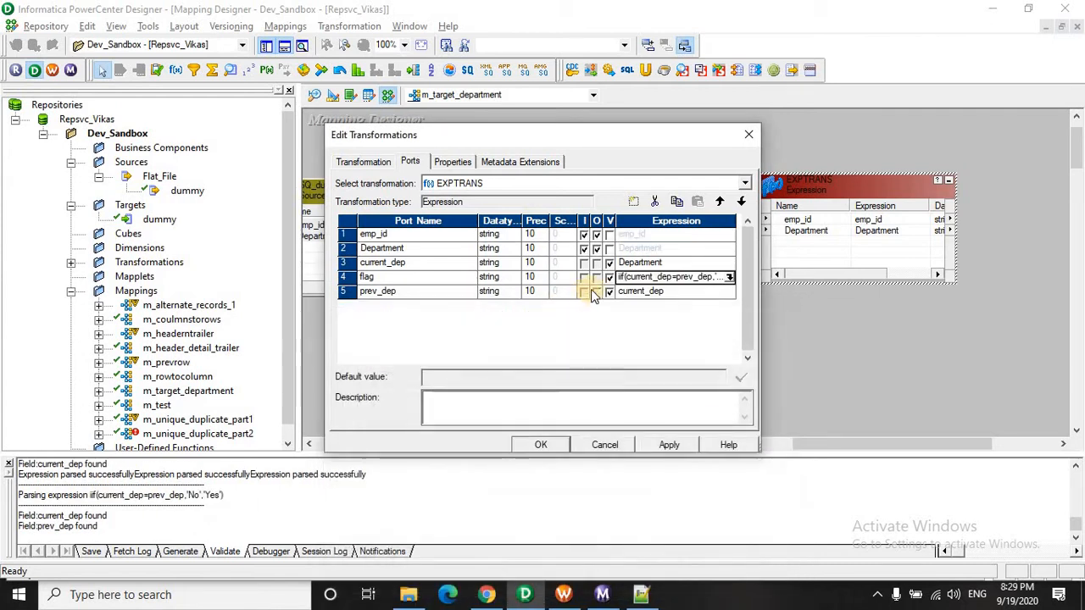
Add an output-only port named o_flag below prev_dep in the Expression transformation
{"action": "left_click", "coordinate": [415, 292]}
{"action": "left_click", "coordinate": [633, 201]}
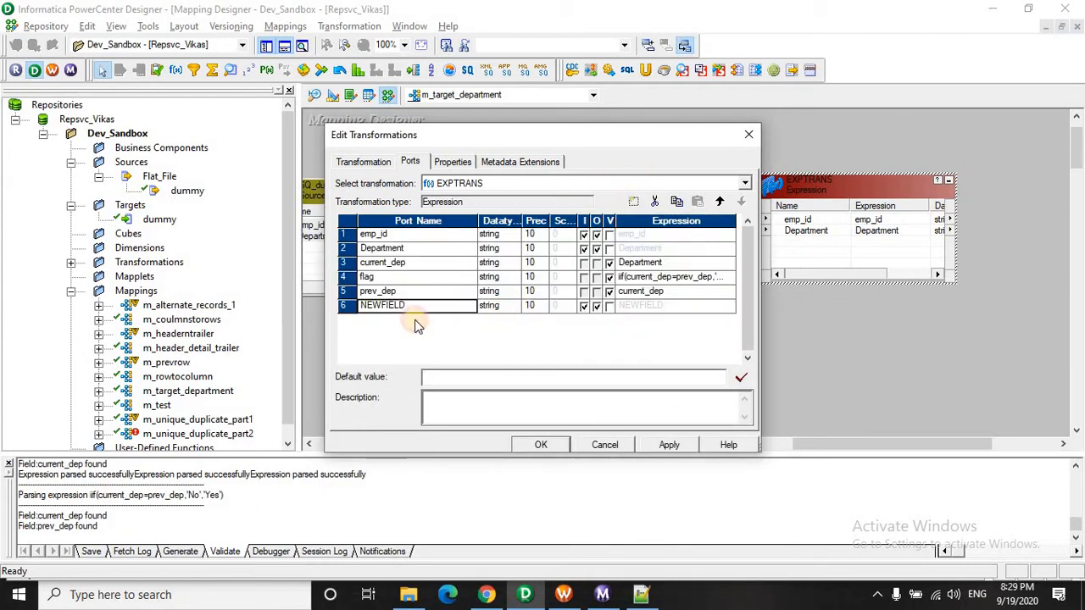
{"action": "left_click_drag", "start_coordinate": [407, 308], "coordinate": [286, 310]}
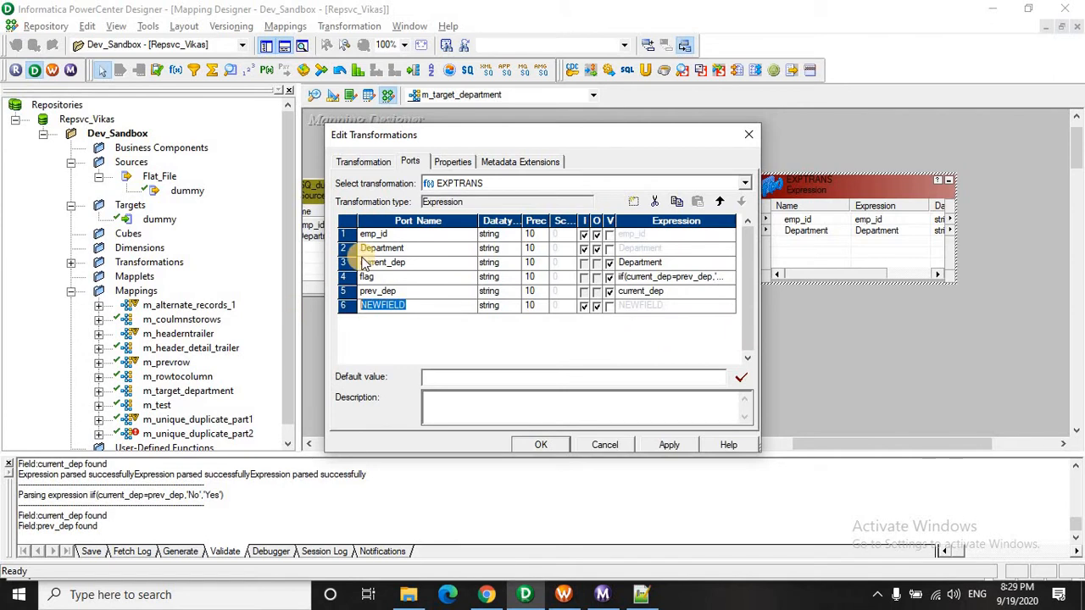
{"action": "type", "text": "flag"}
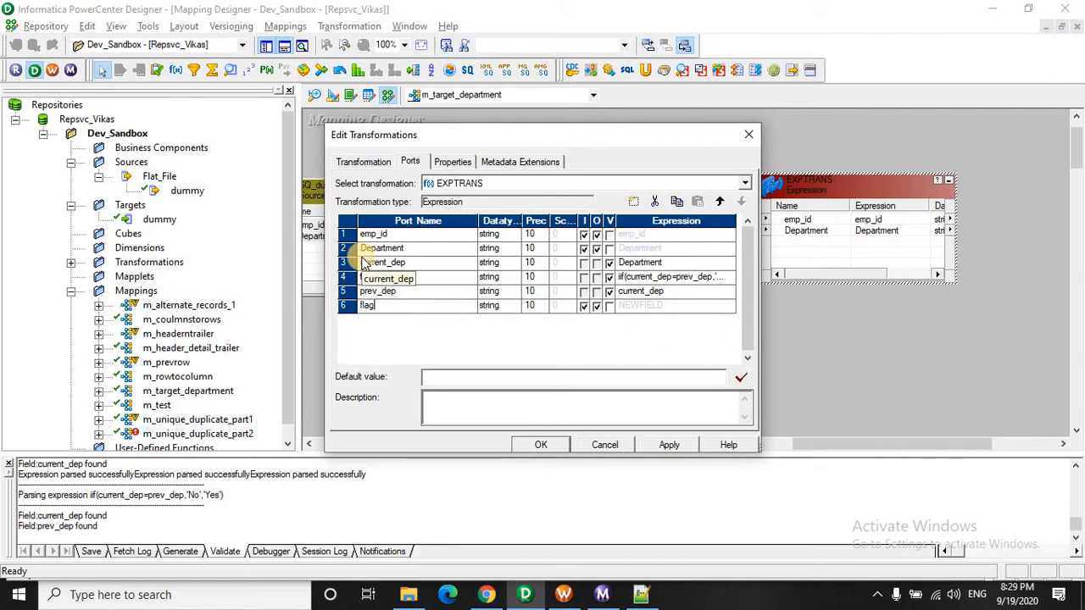
{"action": "key", "text": "Home"}
{"action": "type", "text": "o_"}
{"action": "left_click", "coordinate": [583, 306]}
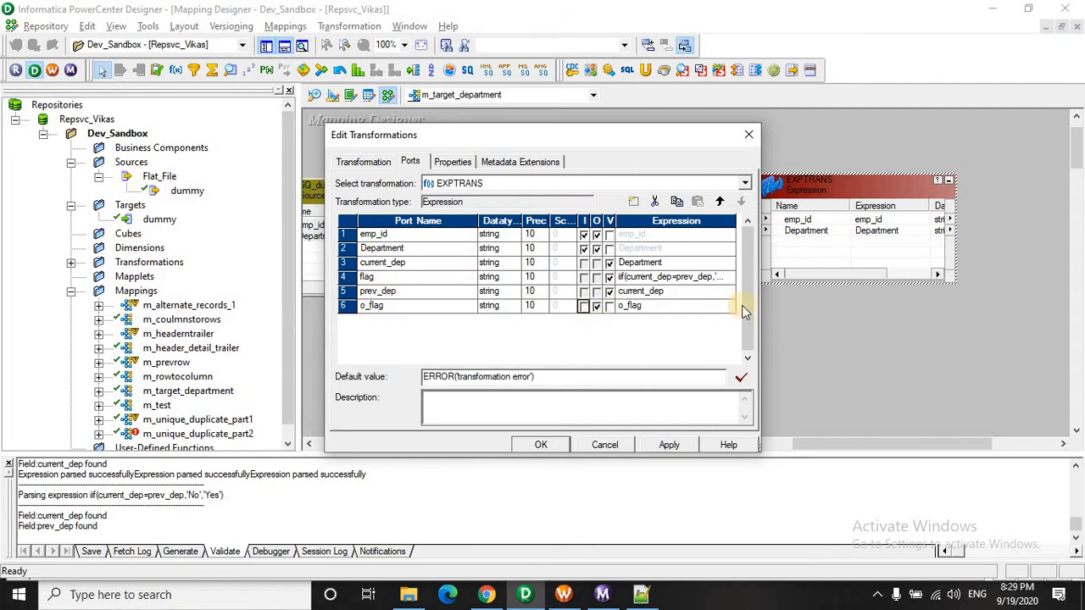
Set the o_flag port's expression to the flag variable port
{"action": "left_click", "coordinate": [721, 306]}
{"action": "left_click", "coordinate": [729, 306]}
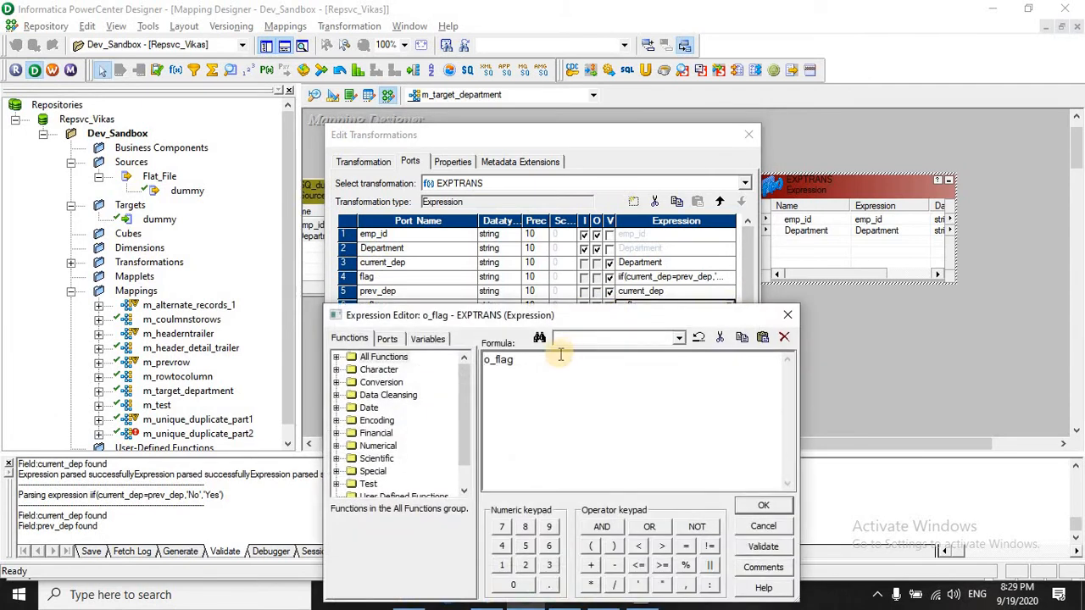
{"action": "left_click", "coordinate": [387, 338]}
{"action": "double_click", "coordinate": [382, 408]}
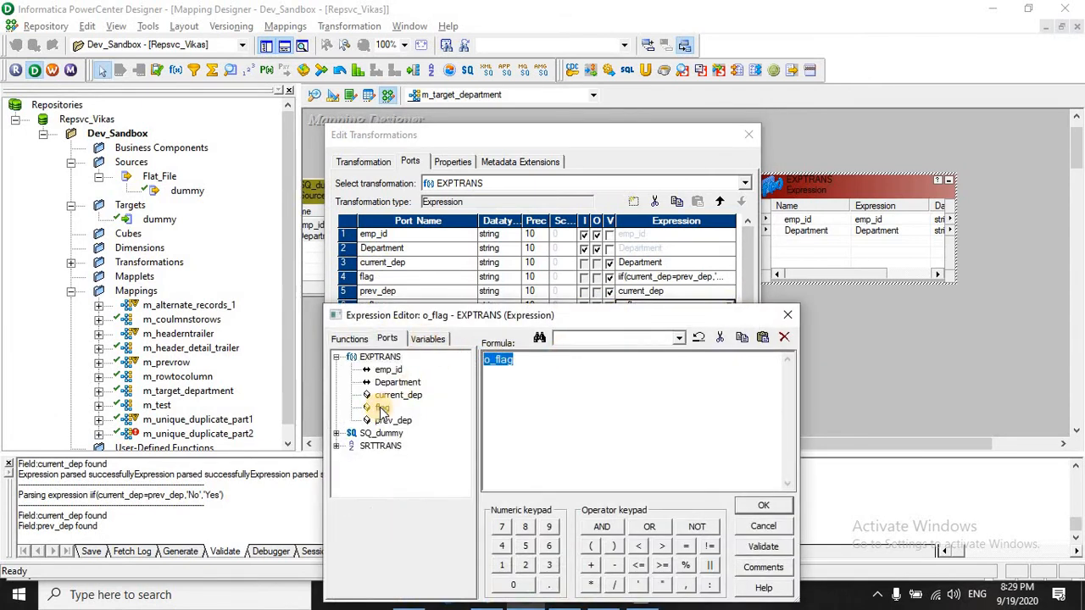
{"action": "left_click", "coordinate": [765, 503]}
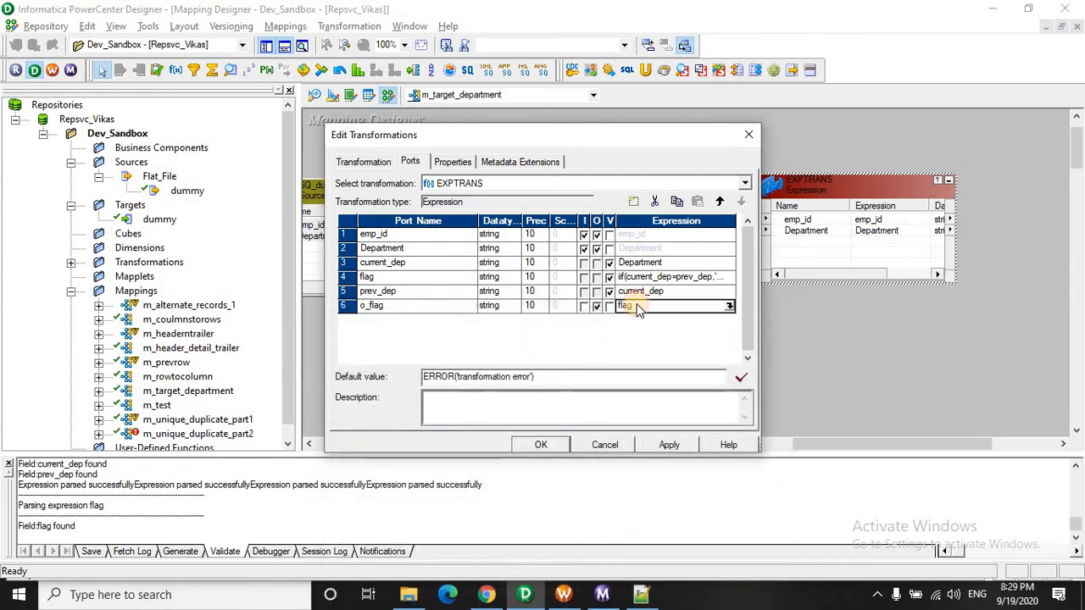
Confirm the port edits in the Expression transformation and check the target definition's columns
{"action": "left_click_drag", "start_coordinate": [832, 446], "coordinate": [945, 444]}
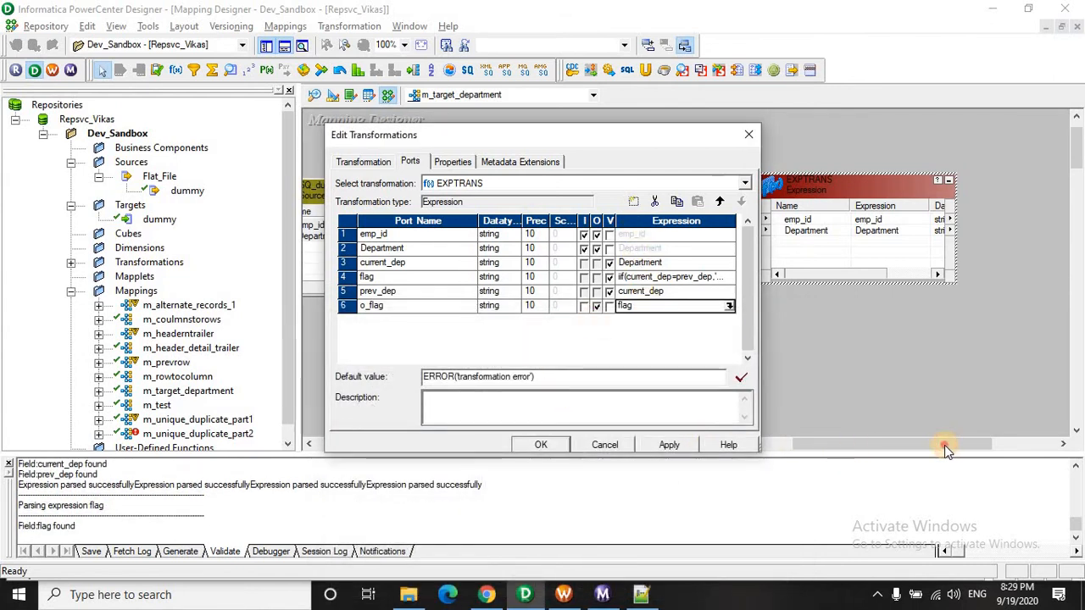
{"action": "left_click", "coordinate": [560, 445]}
{"action": "left_click_drag", "start_coordinate": [867, 445], "coordinate": [932, 444]}
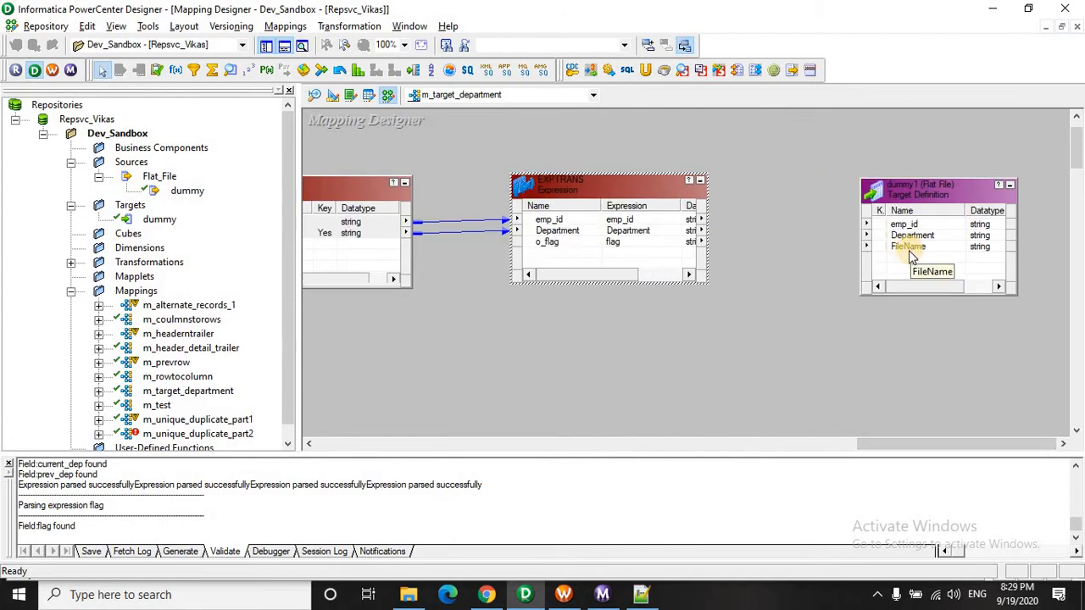
{"action": "left_click", "coordinate": [903, 448]}
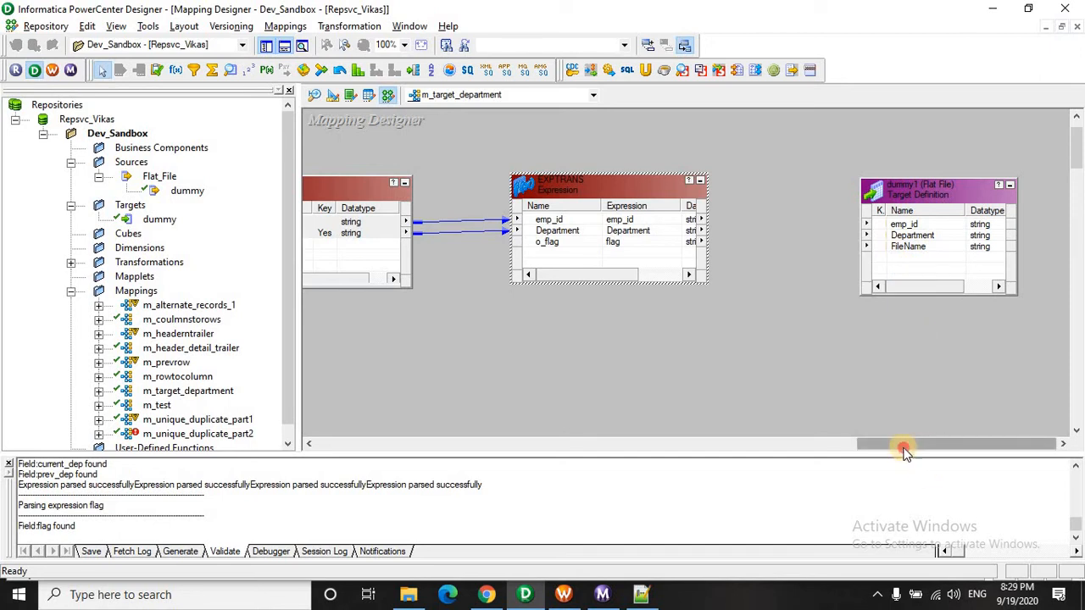
{"action": "left_click_drag", "start_coordinate": [903, 447], "coordinate": [784, 448]}
Add an output-only port named filename with precision 25 below o_flag in the Expression transformation
{"action": "left_click", "coordinate": [999, 196]}
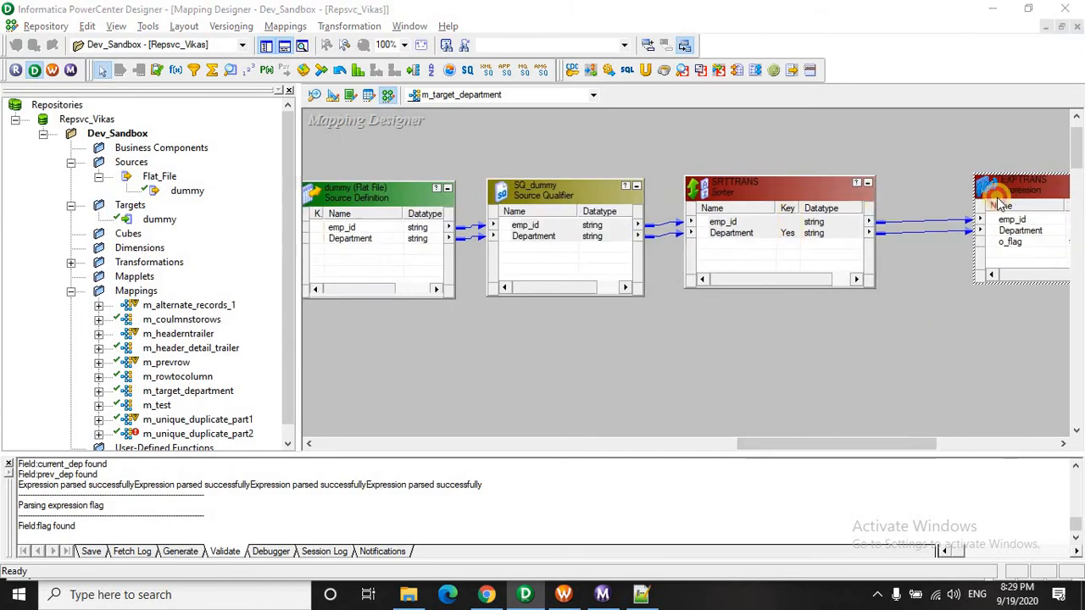
{"action": "double_click", "coordinate": [998, 197]}
{"action": "left_click", "coordinate": [409, 162]}
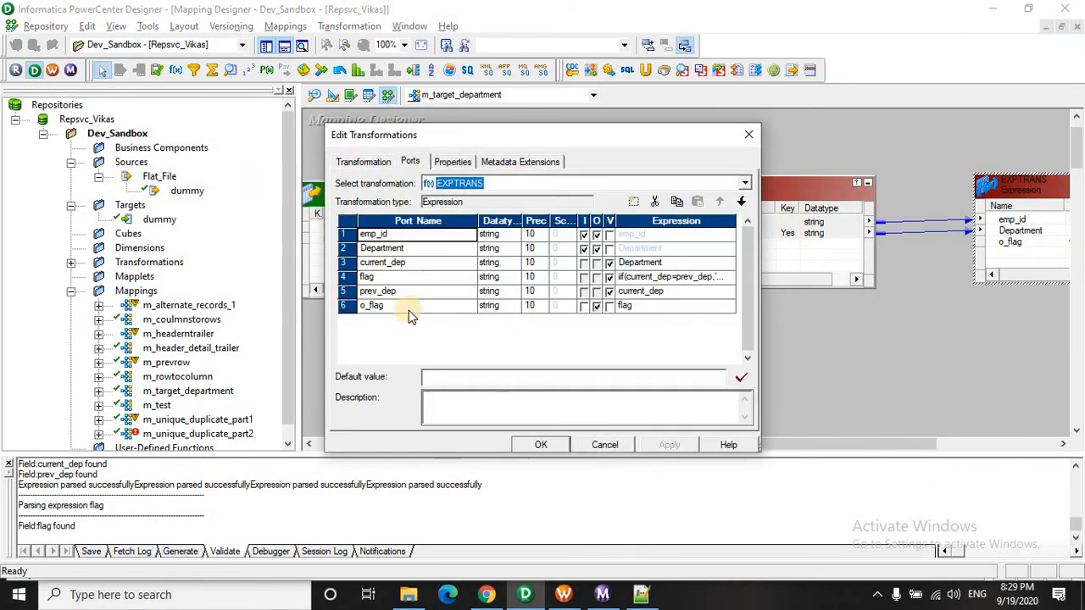
{"action": "left_click", "coordinate": [409, 310]}
{"action": "left_click", "coordinate": [633, 201]}
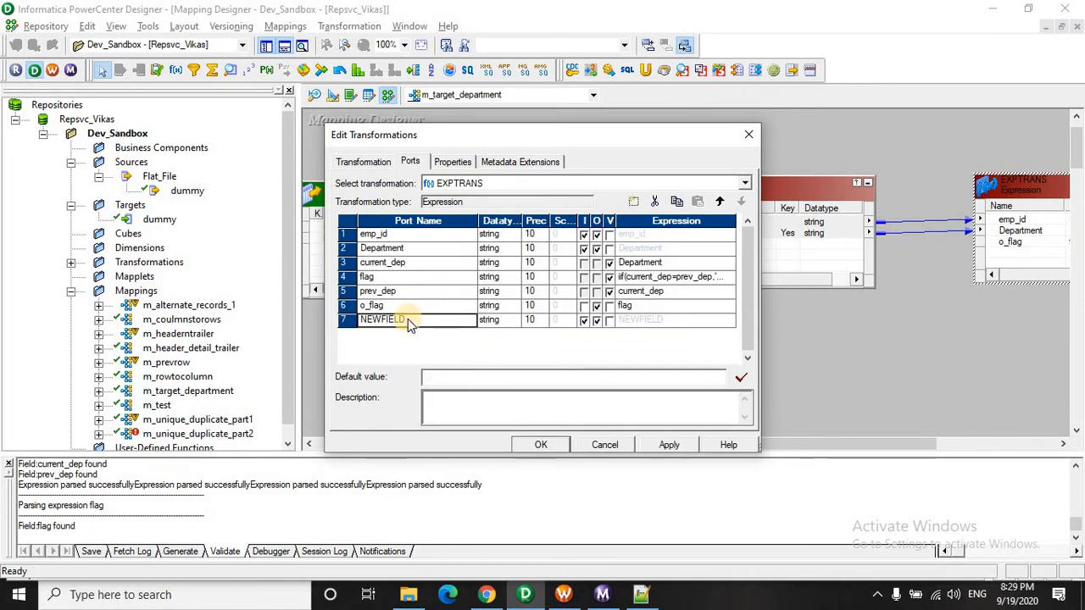
{"action": "double_click", "coordinate": [403, 320]}
{"action": "type", "text": "file"}
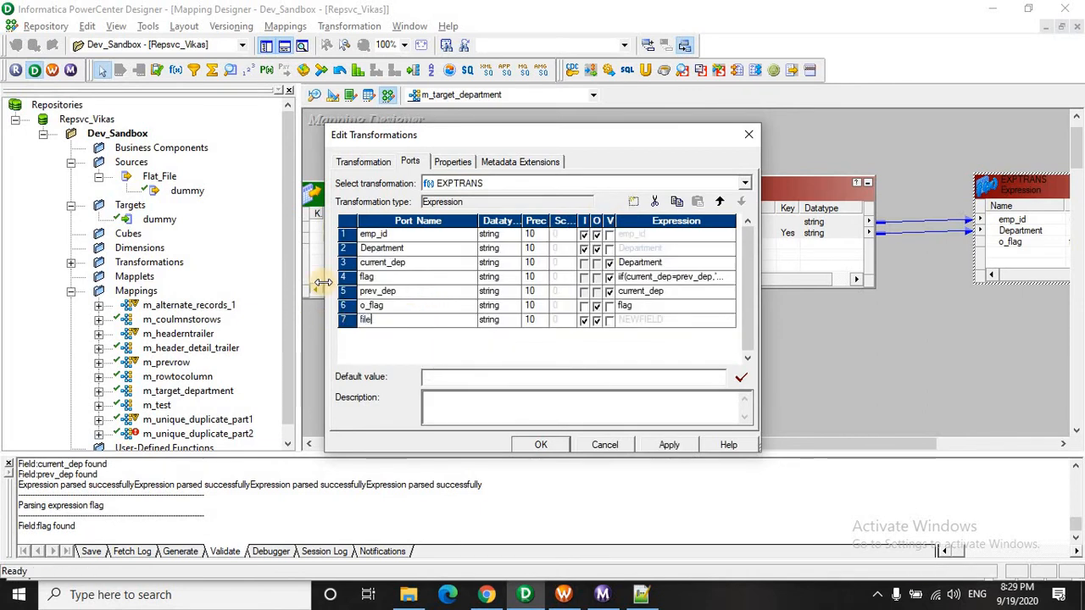
{"action": "type", "text": "name"}
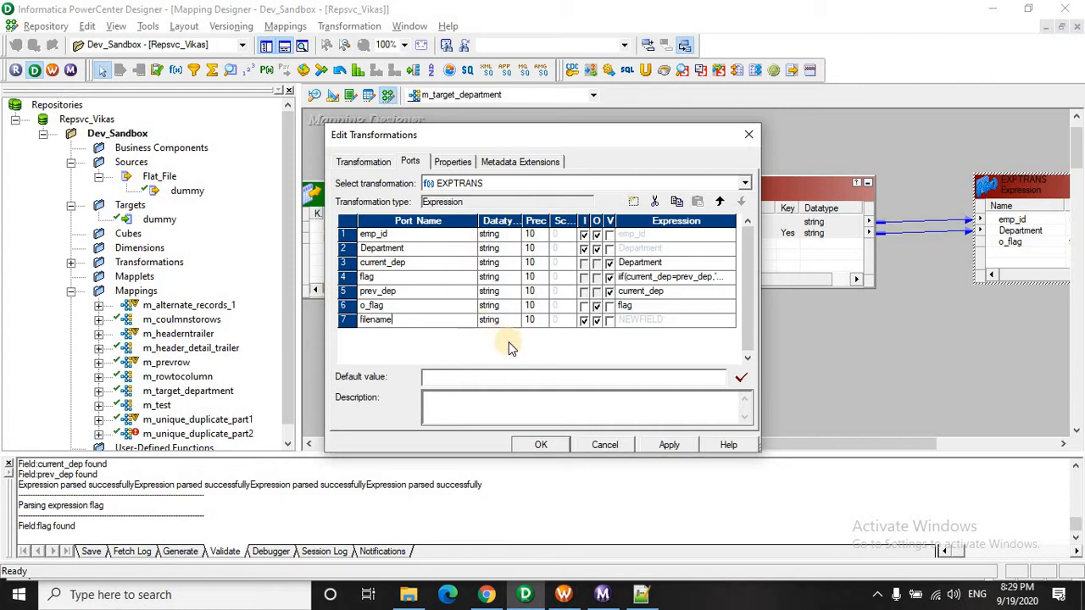
{"action": "left_click", "coordinate": [529, 321]}
{"action": "type", "text": "25"}
{"action": "left_click", "coordinate": [583, 321]}
Set the filename port's expression to Department||'.csv', validate it and apply the transformation changes
{"action": "left_click", "coordinate": [734, 321]}
{"action": "left_click", "coordinate": [730, 319]}
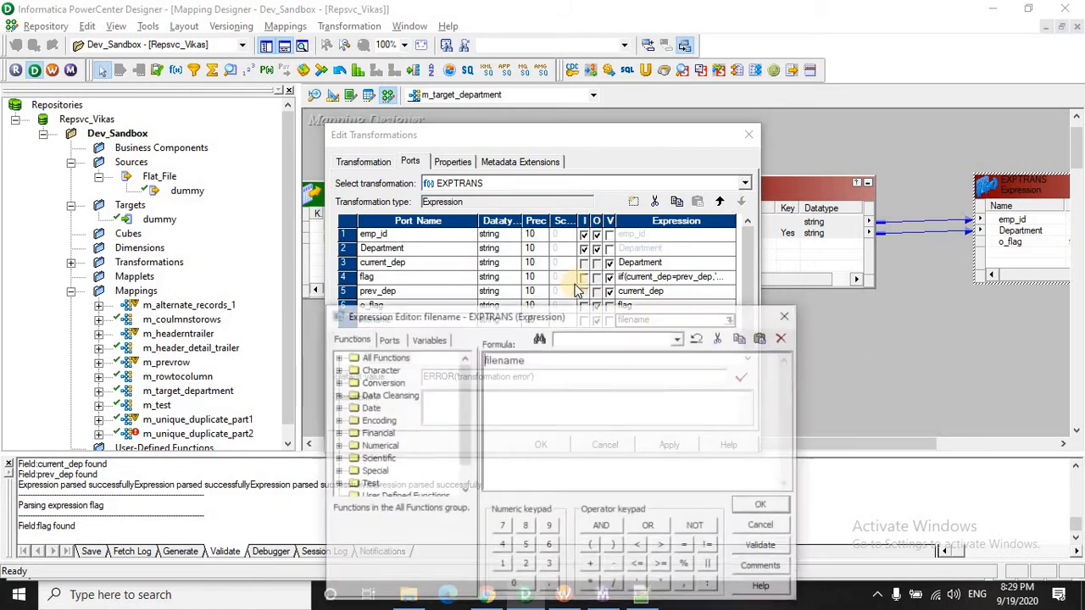
{"action": "left_click_drag", "start_coordinate": [483, 315], "coordinate": [508, 254]}
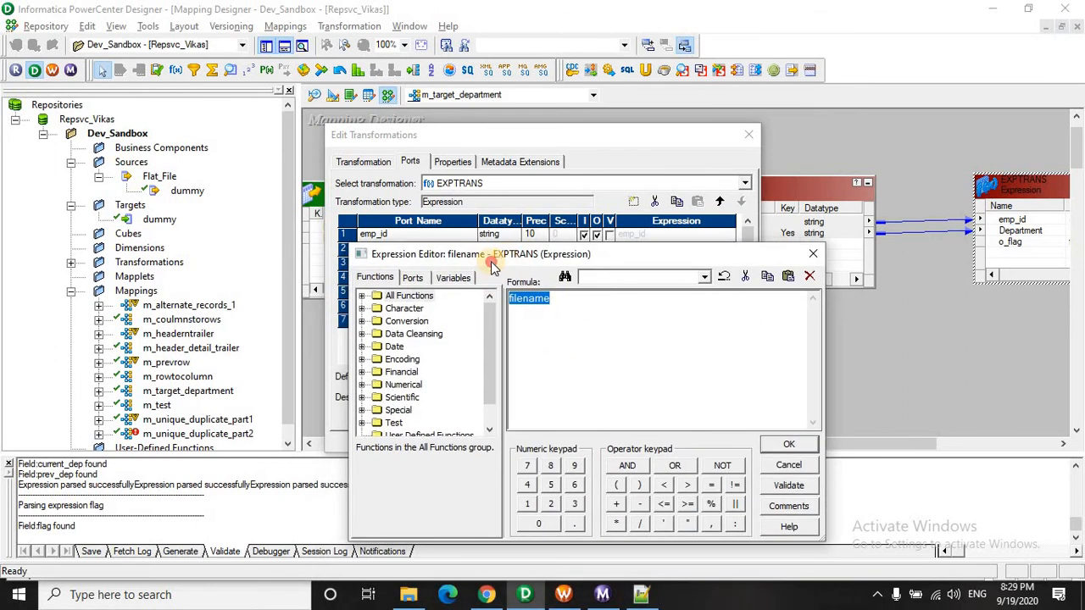
{"action": "left_click", "coordinate": [412, 277]}
{"action": "double_click", "coordinate": [423, 321]}
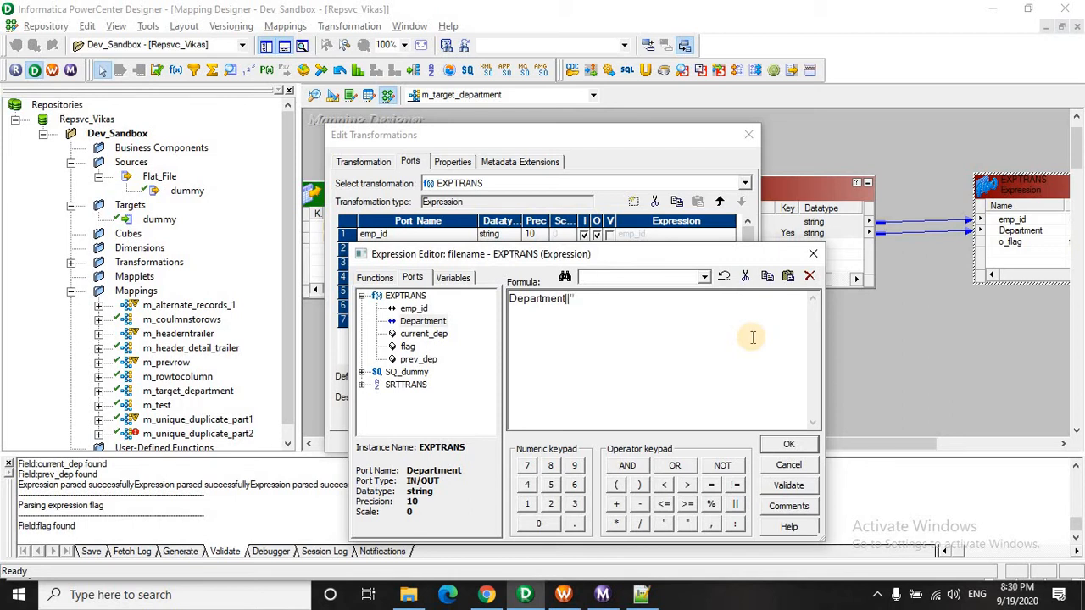
{"action": "type", "text": "||'"}
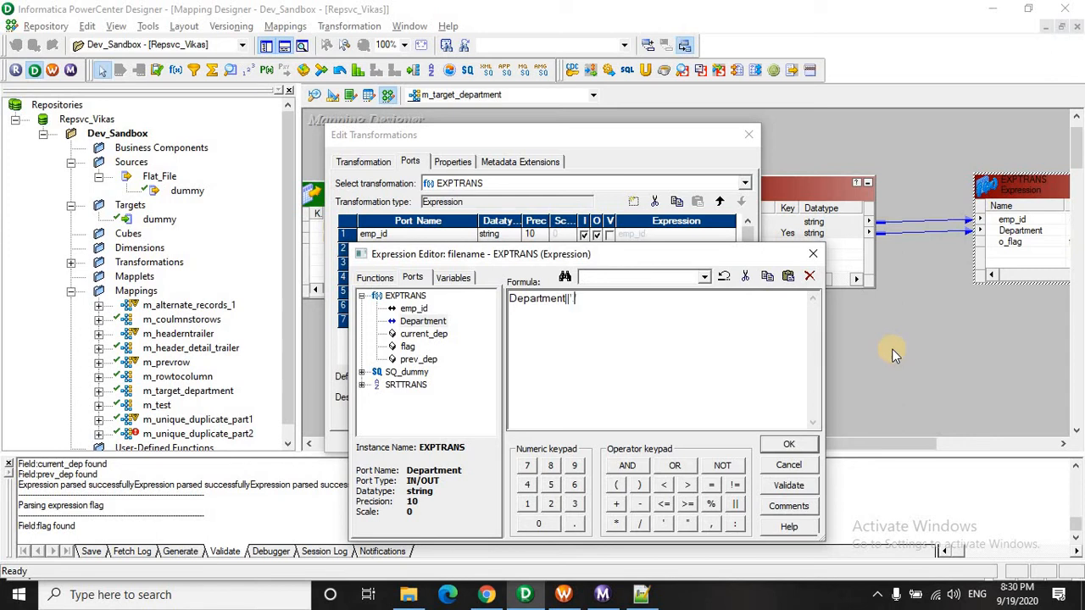
{"action": "type", "text": ".csv'"}
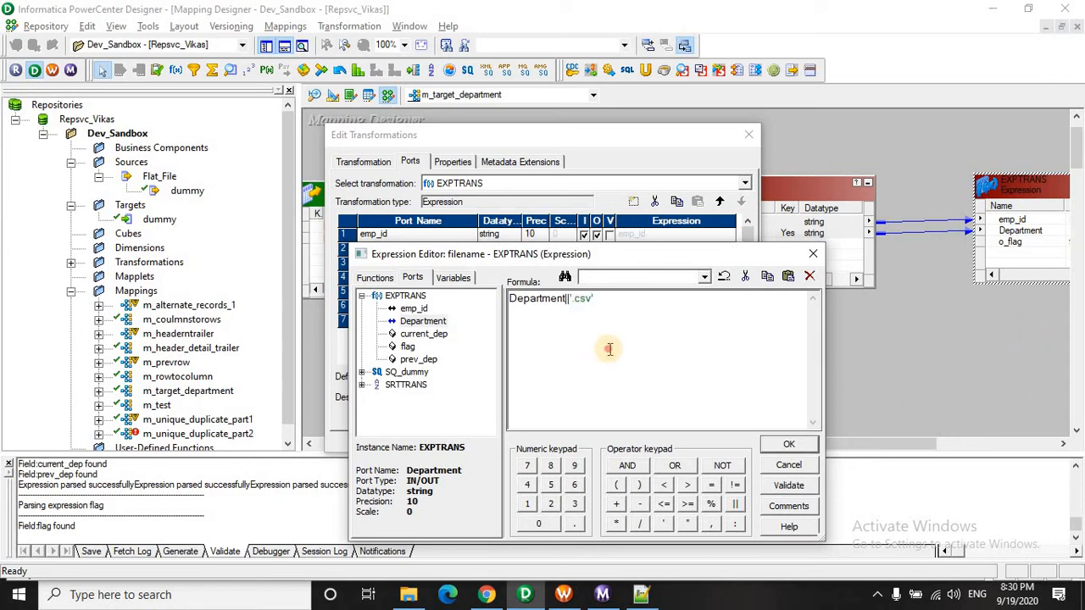
{"action": "left_click", "coordinate": [788, 485]}
{"action": "left_click", "coordinate": [641, 437]}
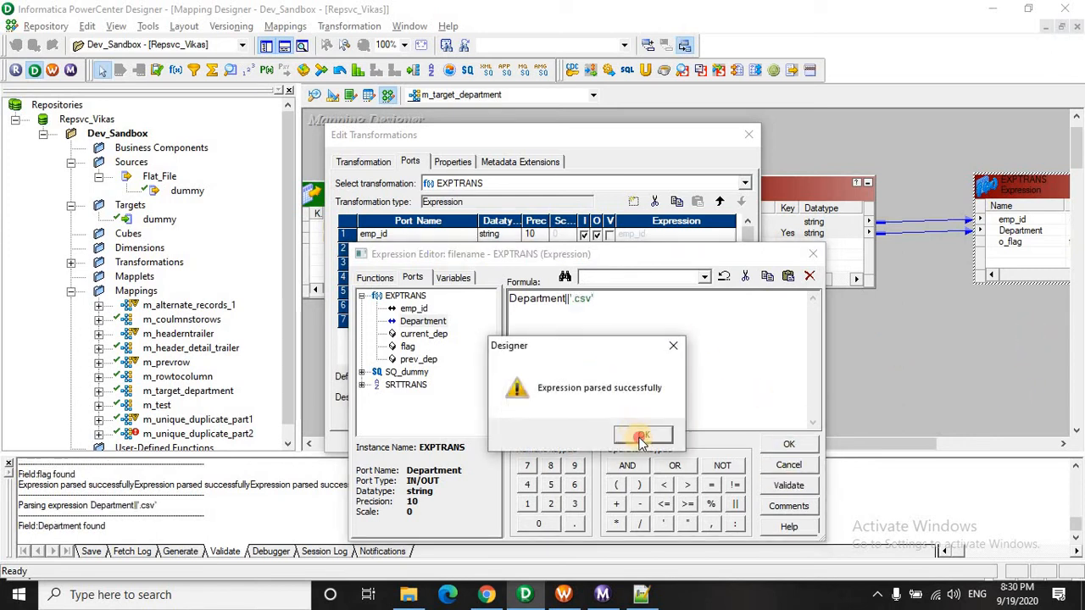
{"action": "left_click", "coordinate": [788, 444]}
{"action": "left_click", "coordinate": [539, 445]}
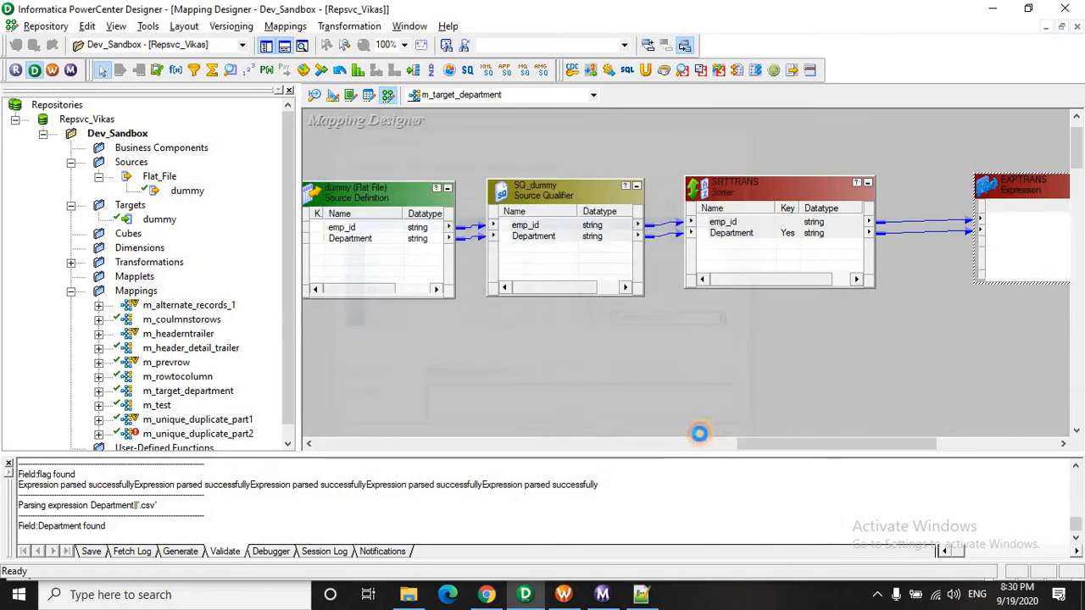
Spread the Expression transformation and the target apart and place a Transaction Control transformation between them
{"action": "left_click_drag", "start_coordinate": [794, 444], "coordinate": [910, 446]}
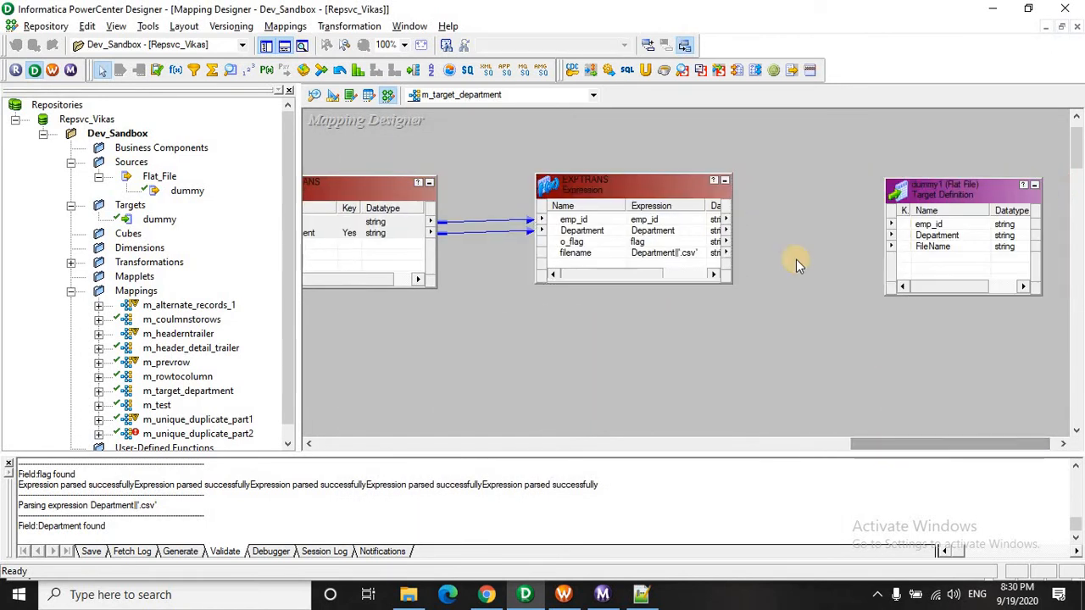
{"action": "left_click_drag", "start_coordinate": [611, 187], "coordinate": [554, 188]}
{"action": "left_click_drag", "start_coordinate": [952, 186], "coordinate": [1011, 198]}
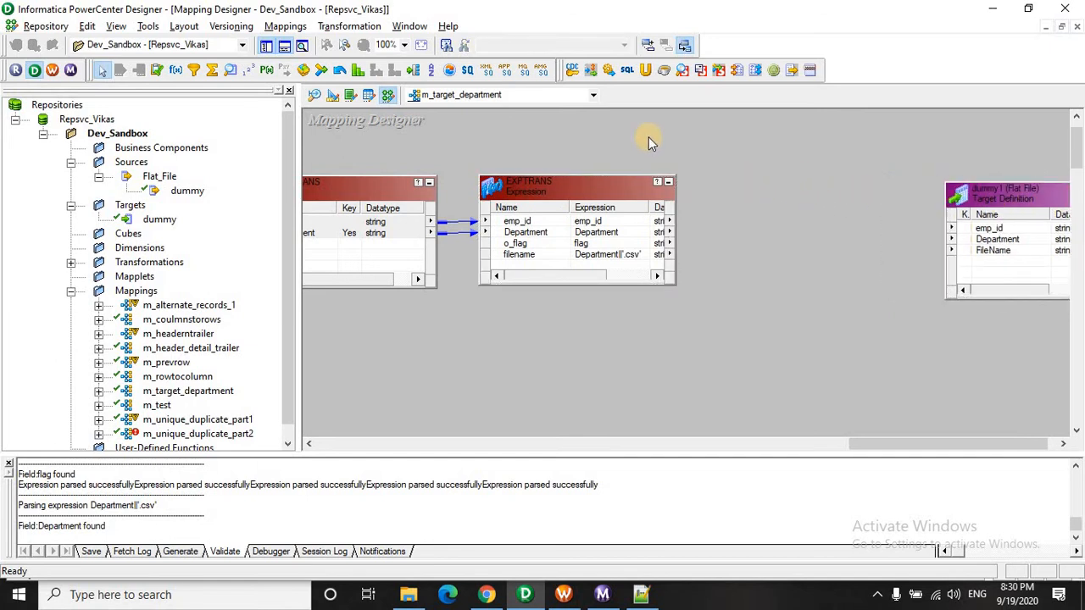
{"action": "left_click", "coordinate": [450, 70]}
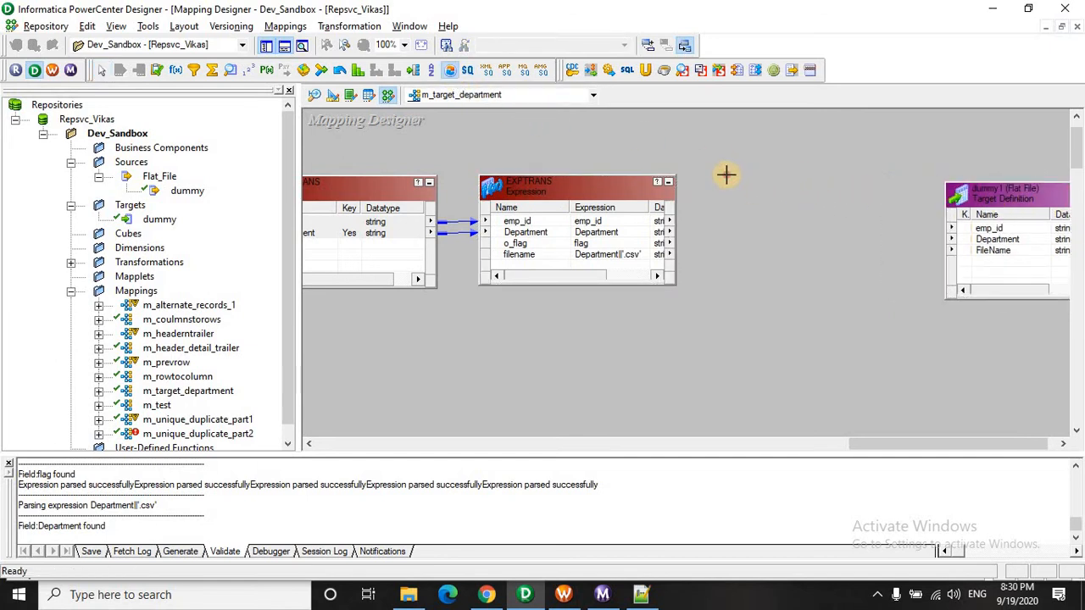
{"action": "left_click_drag", "start_coordinate": [723, 172], "coordinate": [887, 277]}
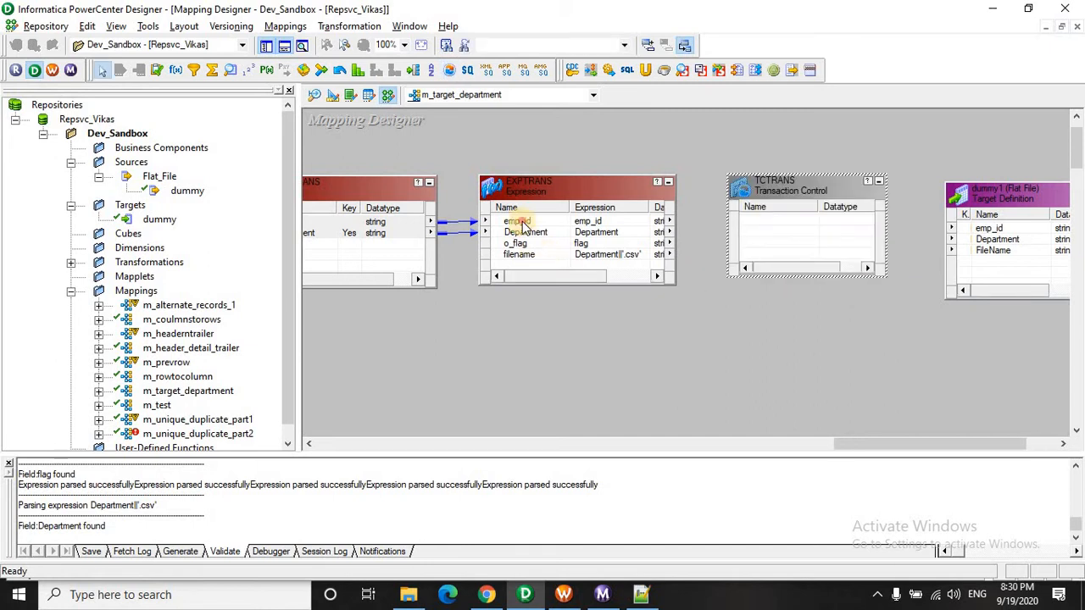
Link emp_id, Department, o_flag and filename from the Expression transformation into the Transaction Control transformation
{"action": "left_click", "coordinate": [525, 222]}
{"action": "key", "text": "shift+Down"}
{"action": "key", "text": "shift+Down"}
{"action": "key", "text": "shift+Down"}
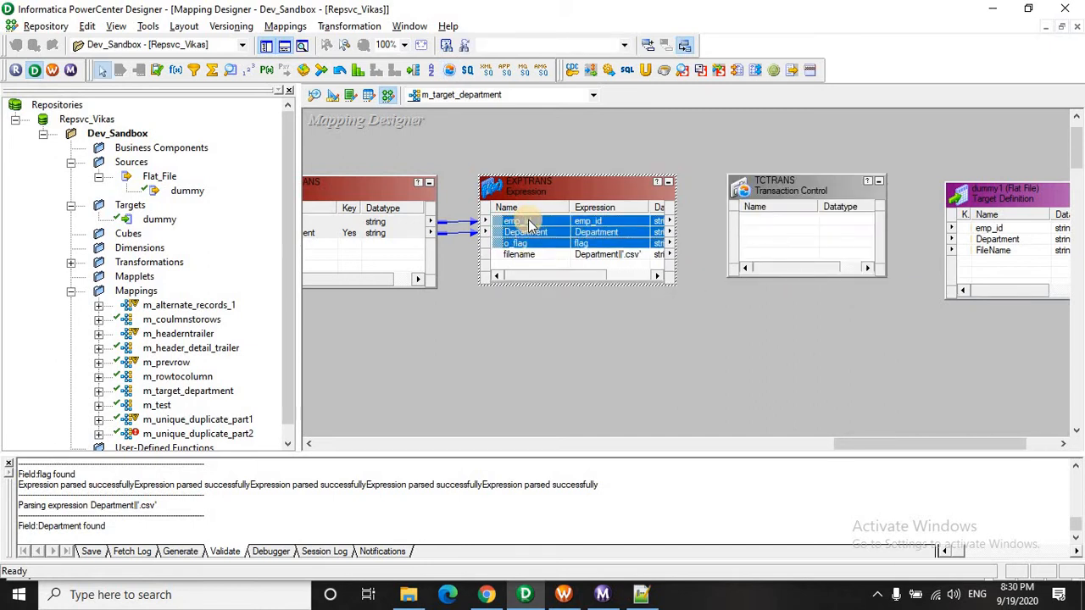
{"action": "left_click_drag", "start_coordinate": [528, 222], "coordinate": [782, 234]}
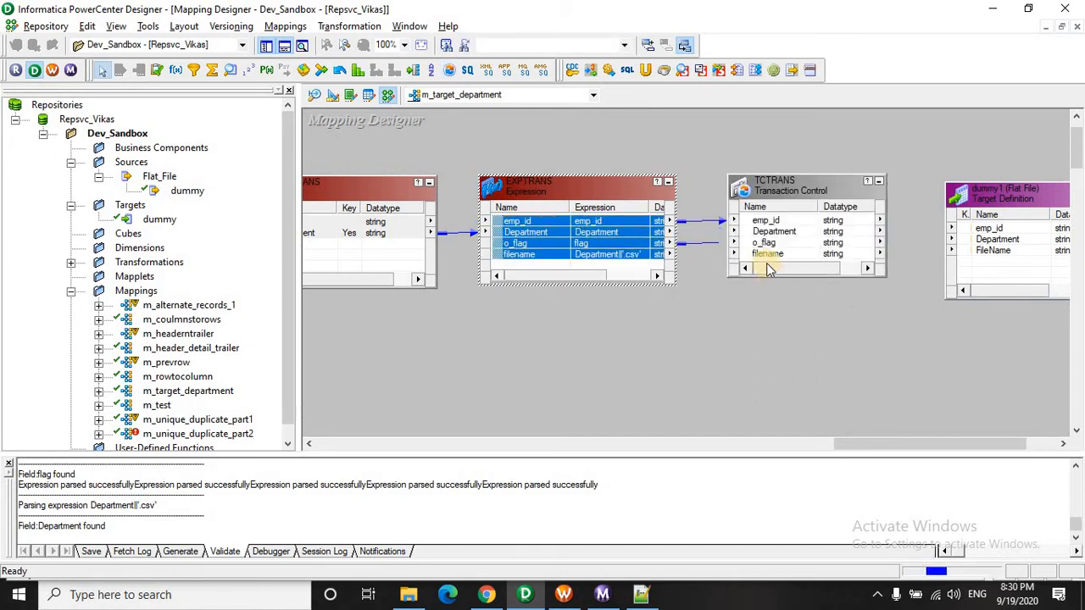
Set the Transaction Control Condition to iif(o_flag='Yes',tc_commit_before,tc_continue_transaction), validate it and apply the change
{"action": "double_click", "coordinate": [771, 184]}
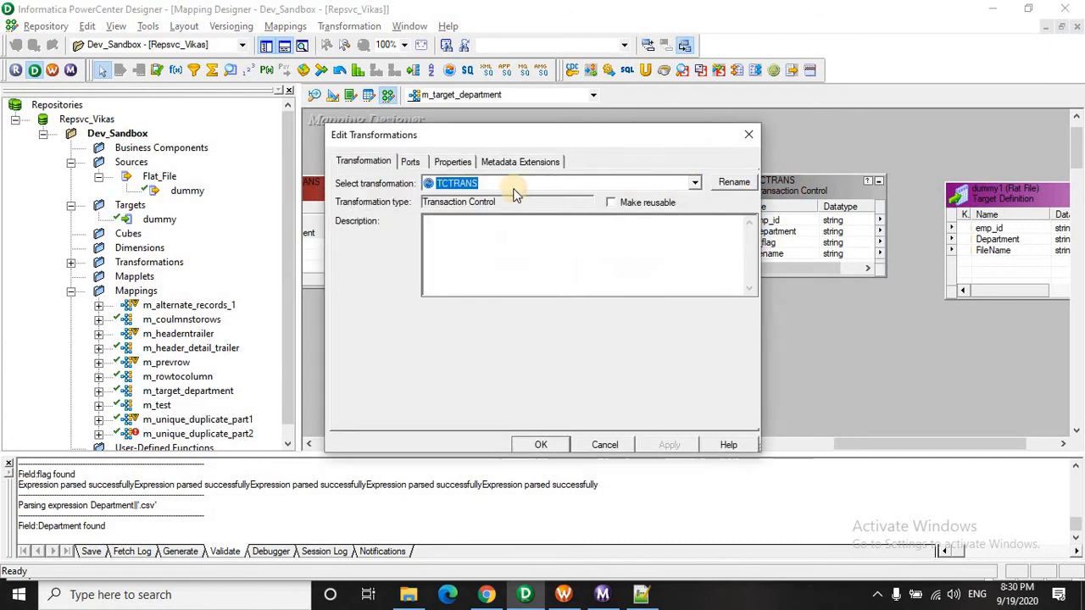
{"action": "left_click", "coordinate": [452, 161]}
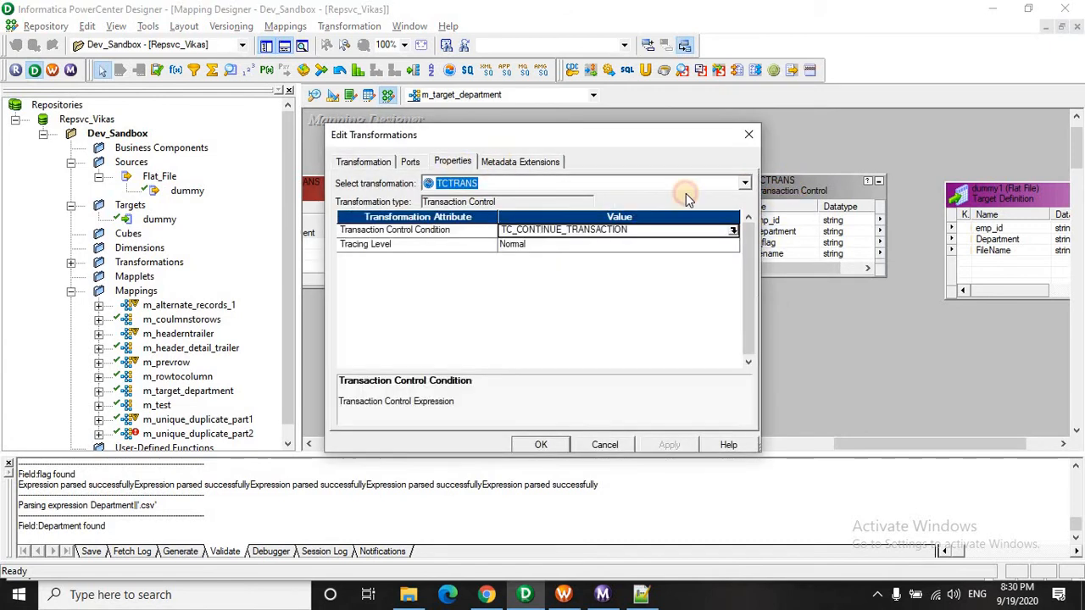
{"action": "left_click", "coordinate": [734, 231]}
{"action": "left_click_drag", "start_coordinate": [698, 298], "coordinate": [505, 287]}
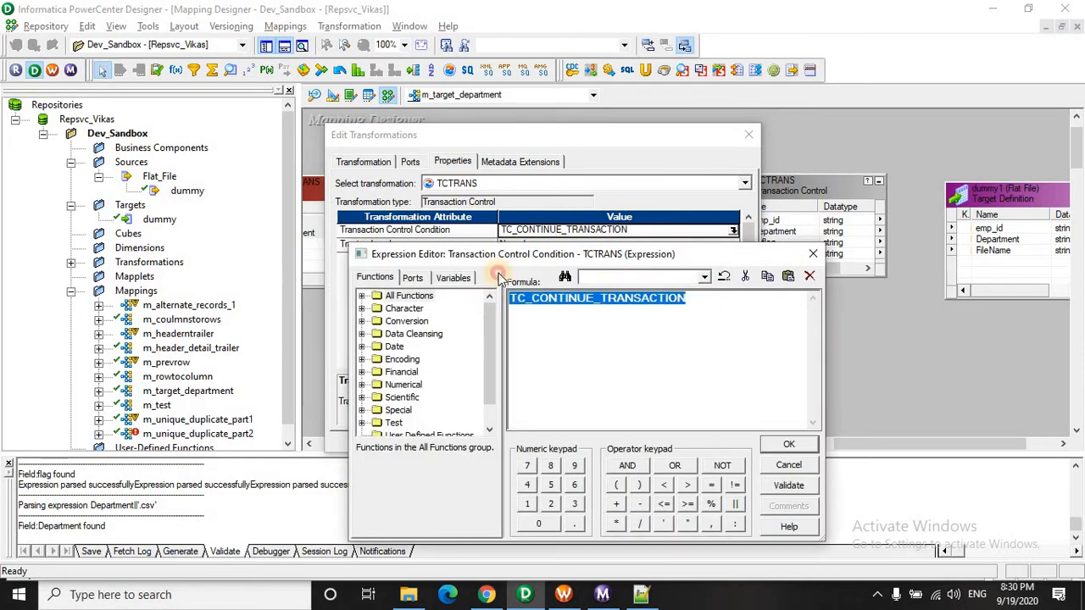
{"action": "type", "text": "iif()"}
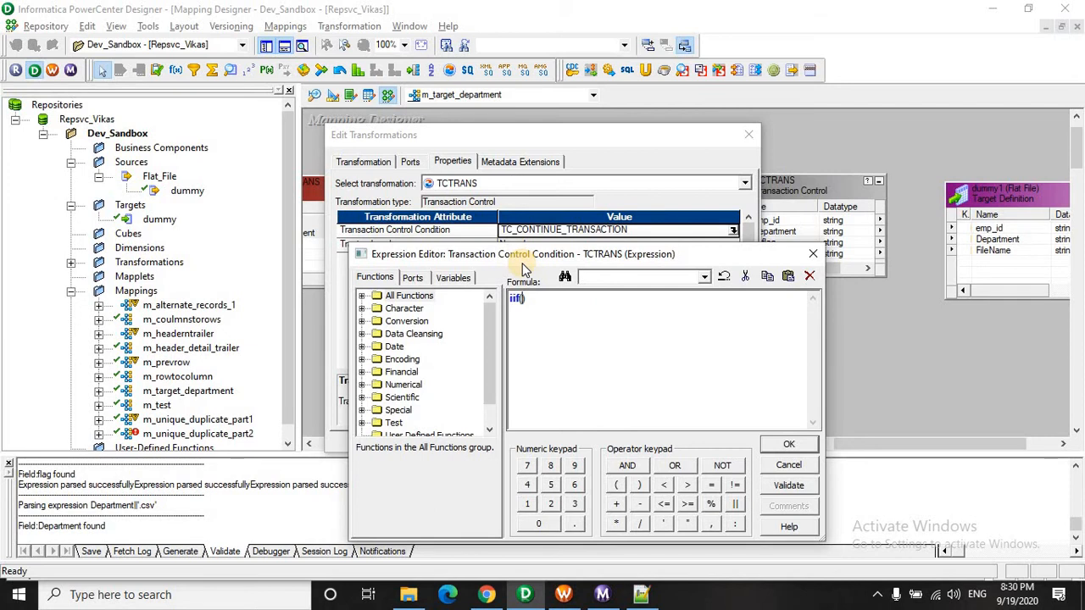
{"action": "left_click", "coordinate": [412, 277]}
{"action": "double_click", "coordinate": [413, 372]}
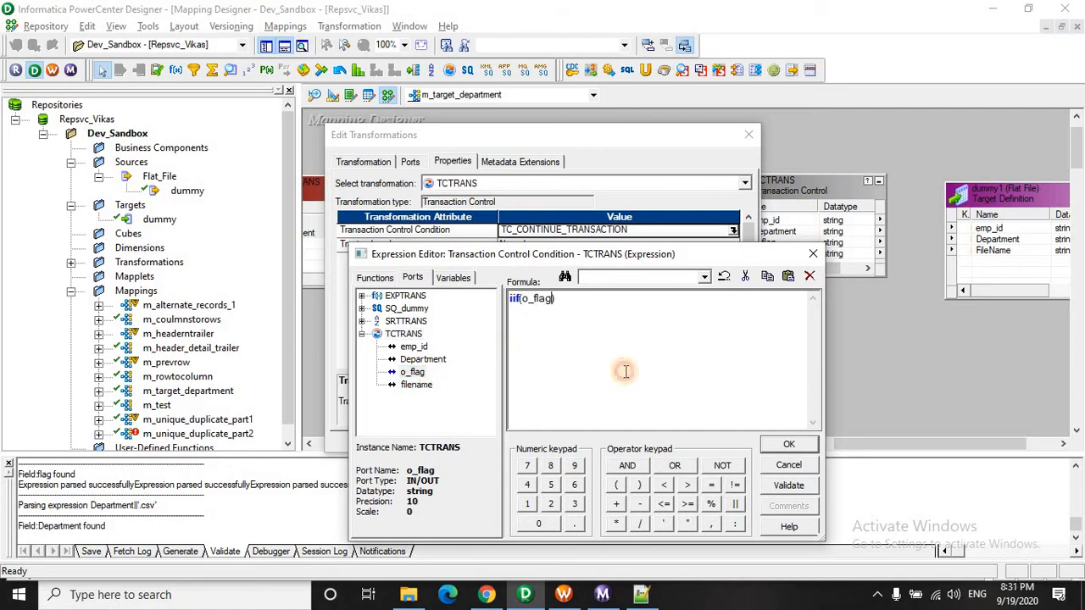
{"action": "type", "text": "='Yes"}
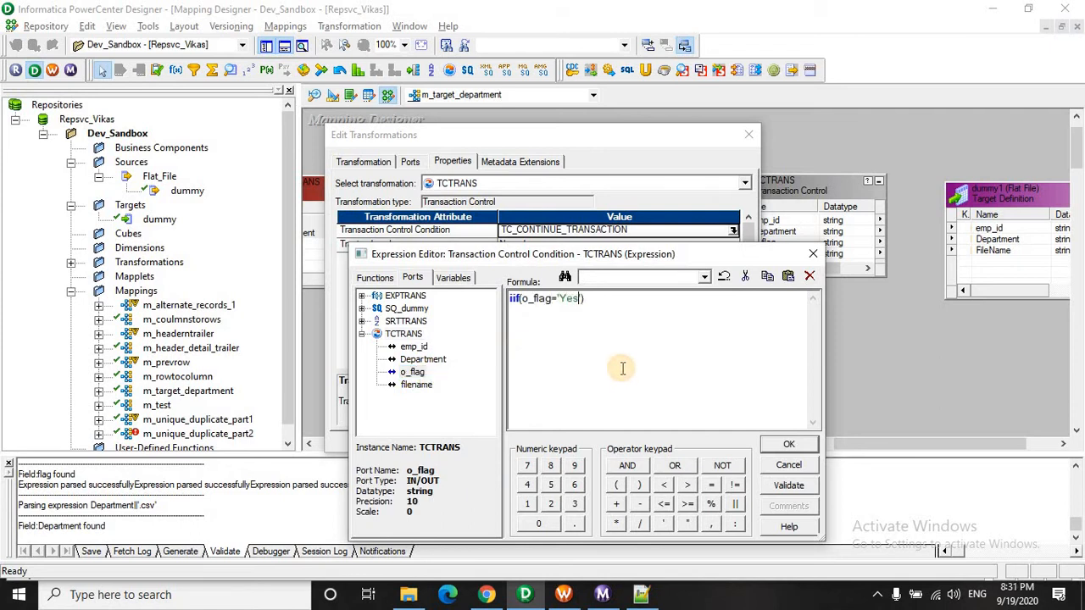
{"action": "type", "text": "',tc_commit_before,"}
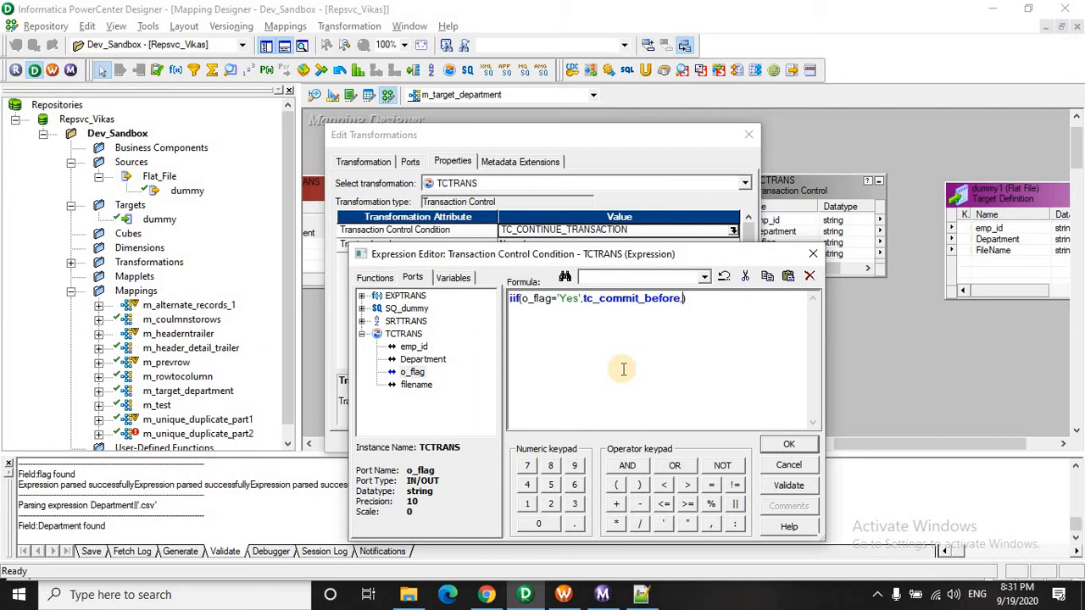
{"action": "type", "text": "c_continue_transation"}
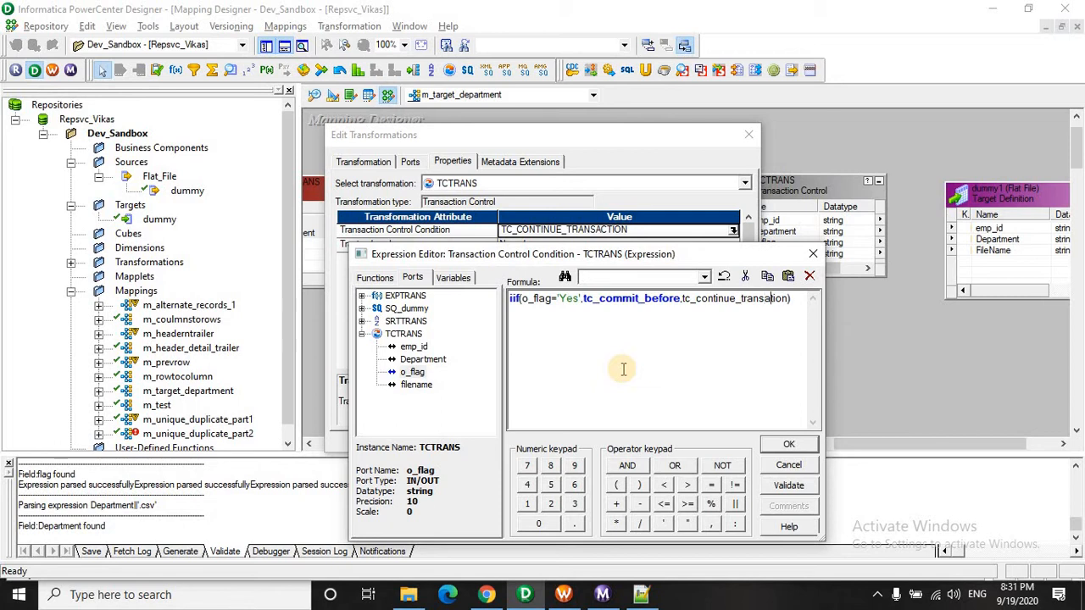
{"action": "type", "text": "c"}
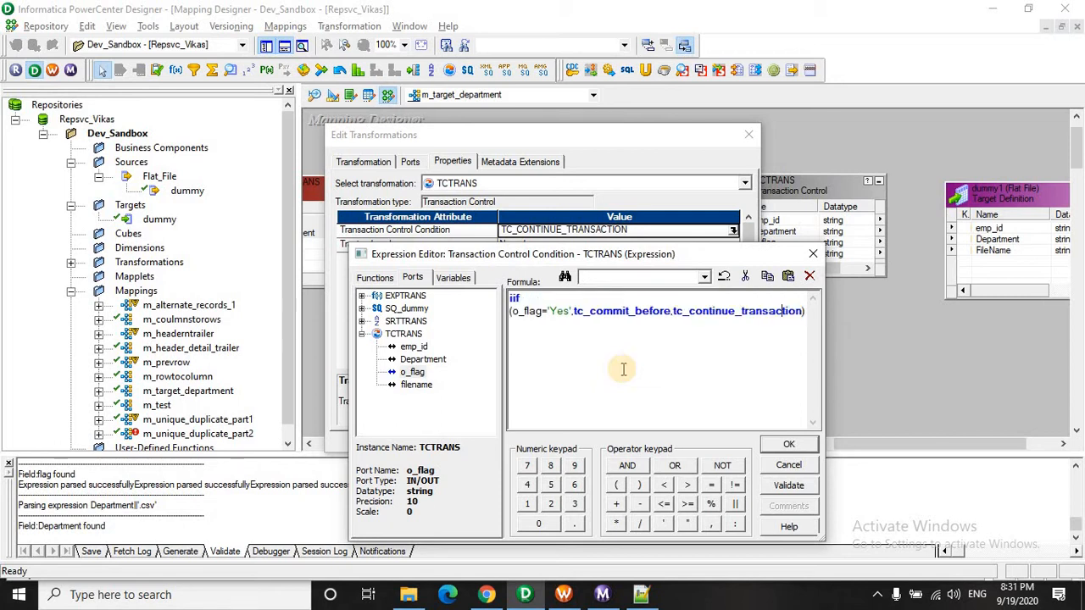
{"action": "left_click", "coordinate": [801, 486]}
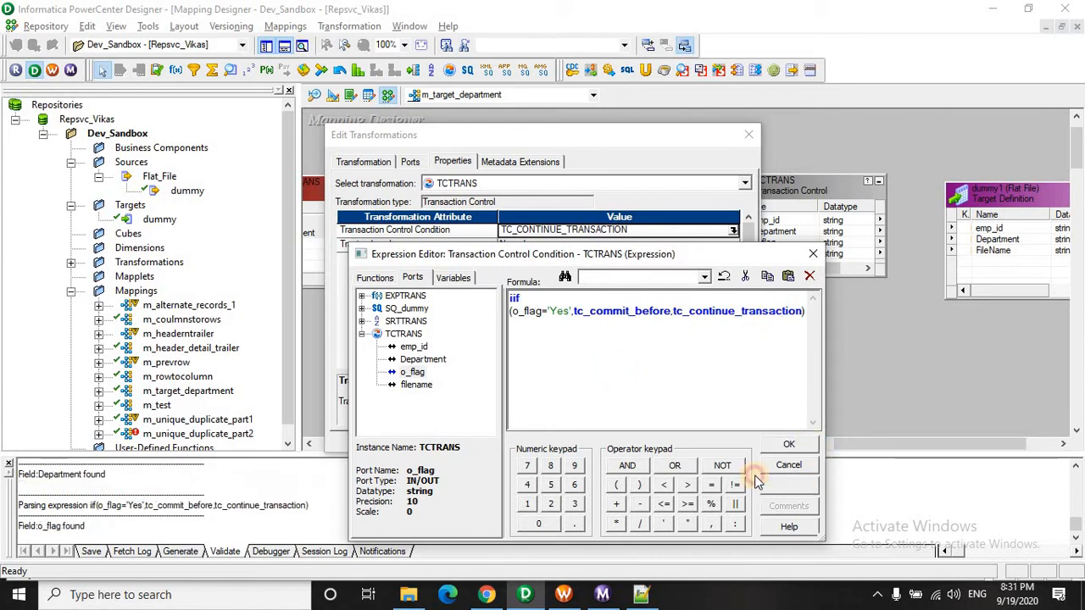
{"action": "left_click", "coordinate": [663, 435]}
{"action": "left_click", "coordinate": [786, 444]}
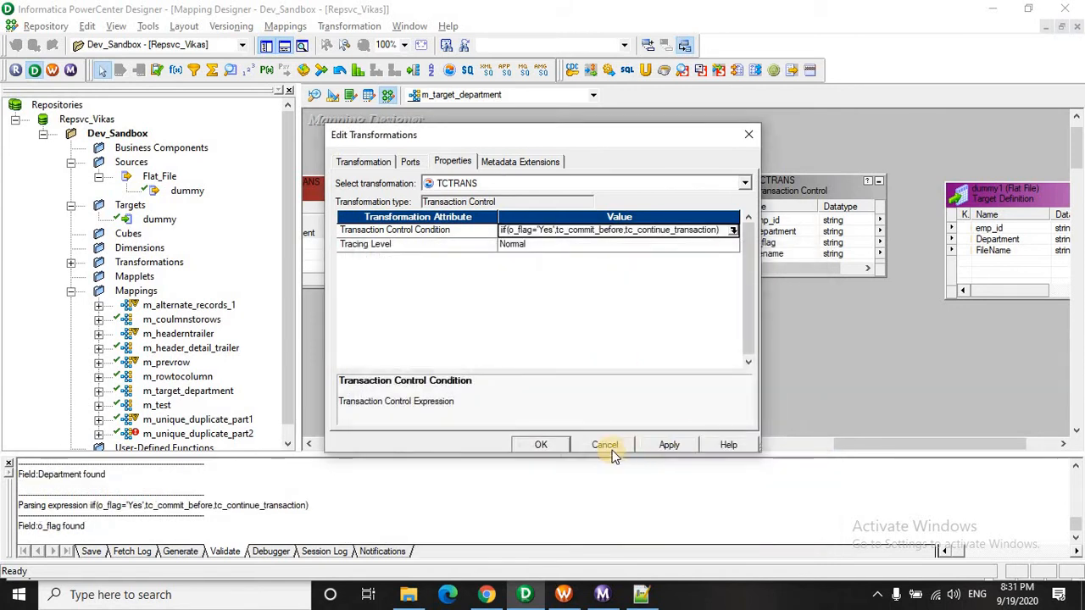
{"action": "left_click", "coordinate": [541, 445]}
Link emp_id, Department and filename from Transaction Control to the matching target columns and save the mapping
{"action": "left_click_drag", "start_coordinate": [859, 446], "coordinate": [889, 446]}
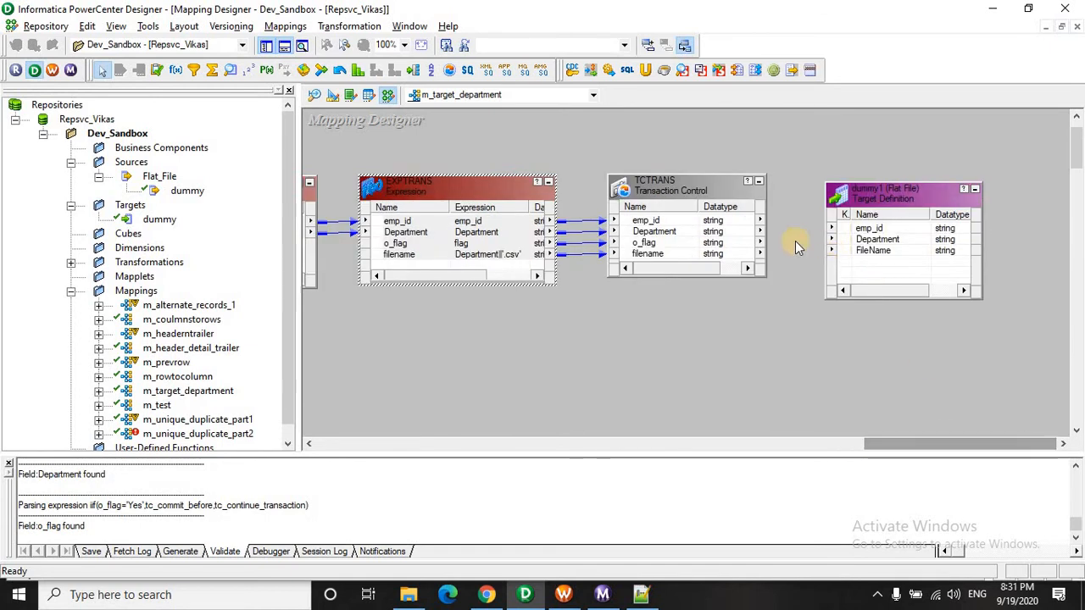
{"action": "left_click_drag", "start_coordinate": [657, 221], "coordinate": [869, 228]}
{"action": "left_click_drag", "start_coordinate": [658, 231], "coordinate": [877, 239]}
{"action": "left_click_drag", "start_coordinate": [661, 254], "coordinate": [875, 251]}
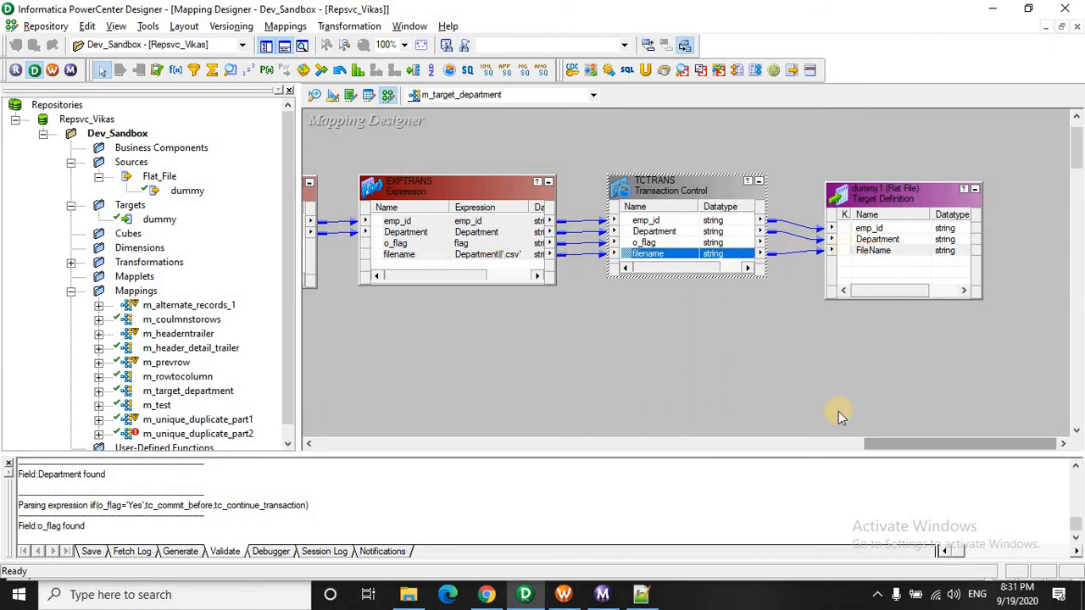
{"action": "key", "text": "ctrl+s"}
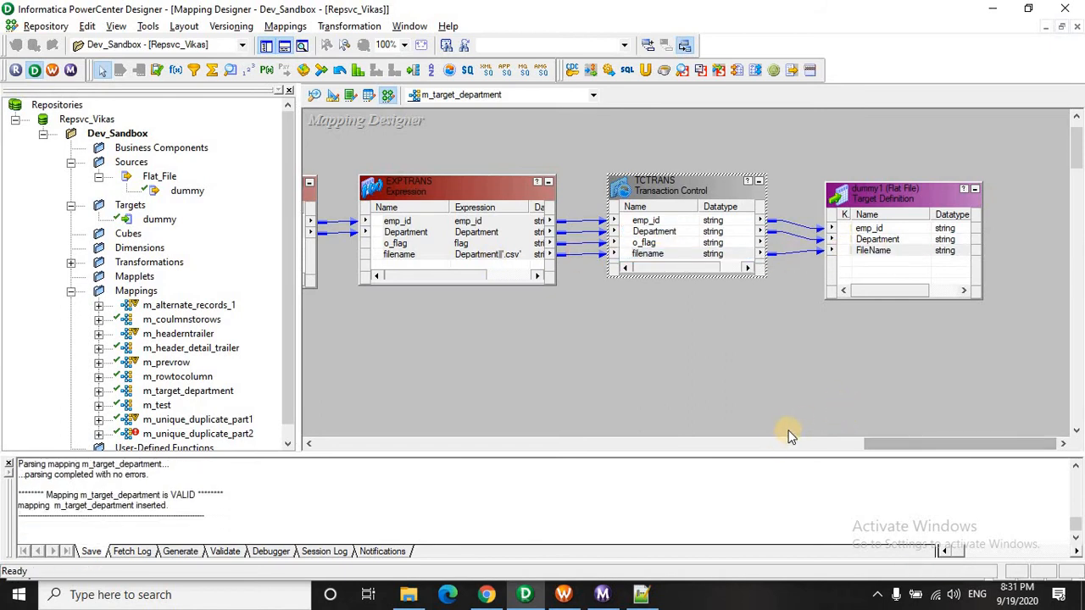
Generate the workflow wf_m_target_department with session s_m_target_department from the mapping, using the Intsvc_Vikas integration service
{"action": "left_click", "coordinate": [285, 25]}
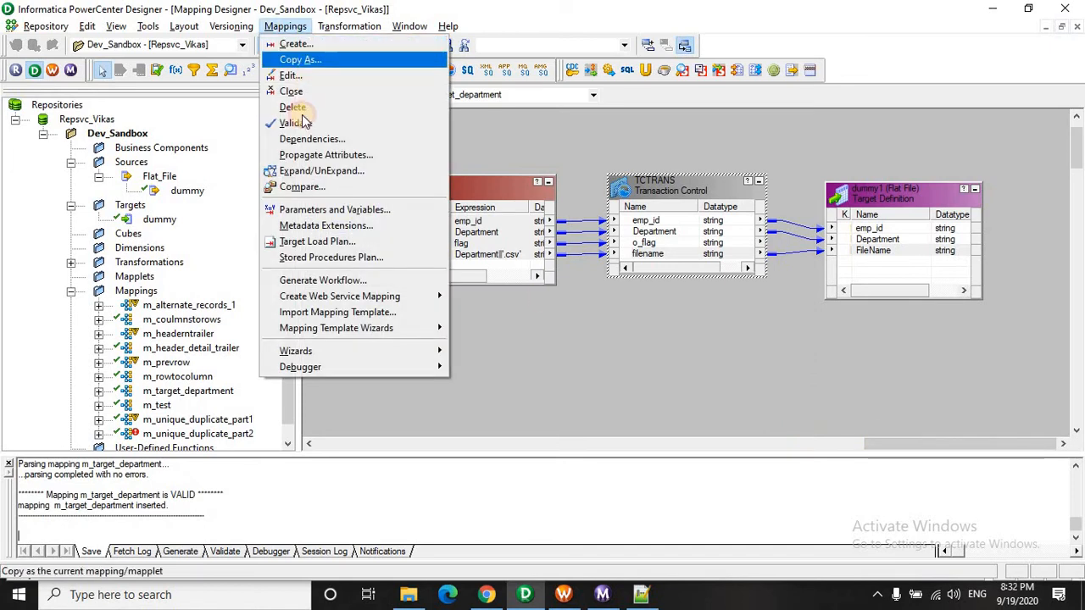
{"action": "left_click", "coordinate": [343, 280]}
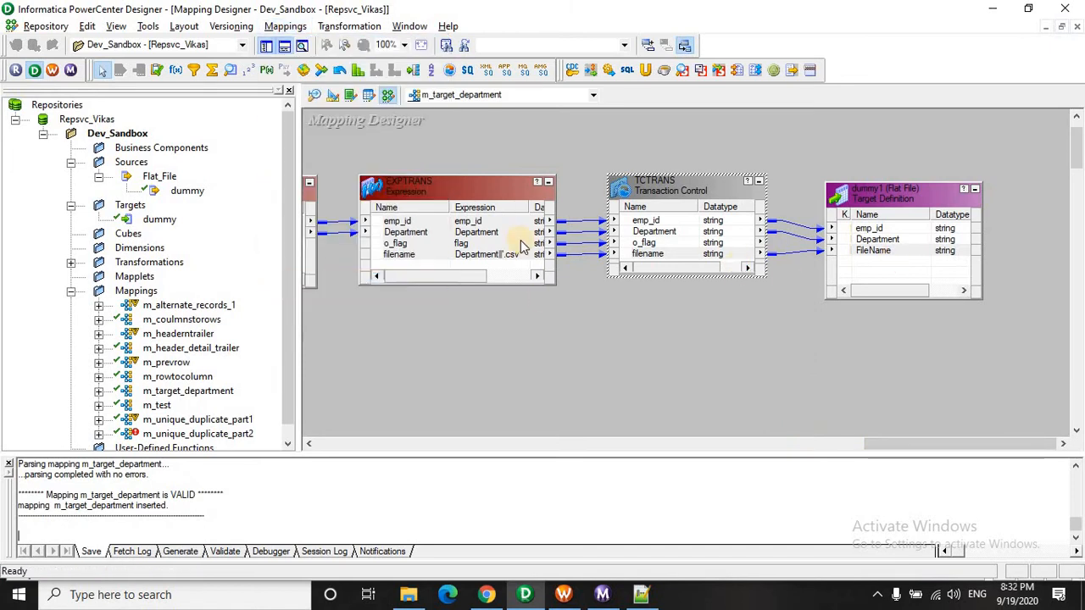
{"action": "left_click", "coordinate": [667, 500]}
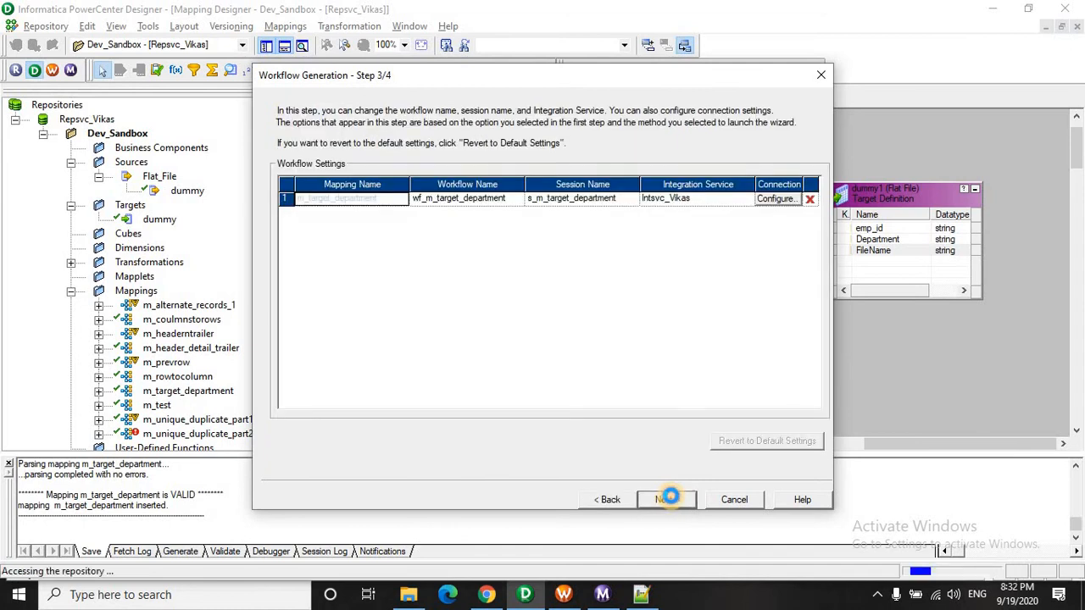
{"action": "left_click", "coordinate": [666, 500]}
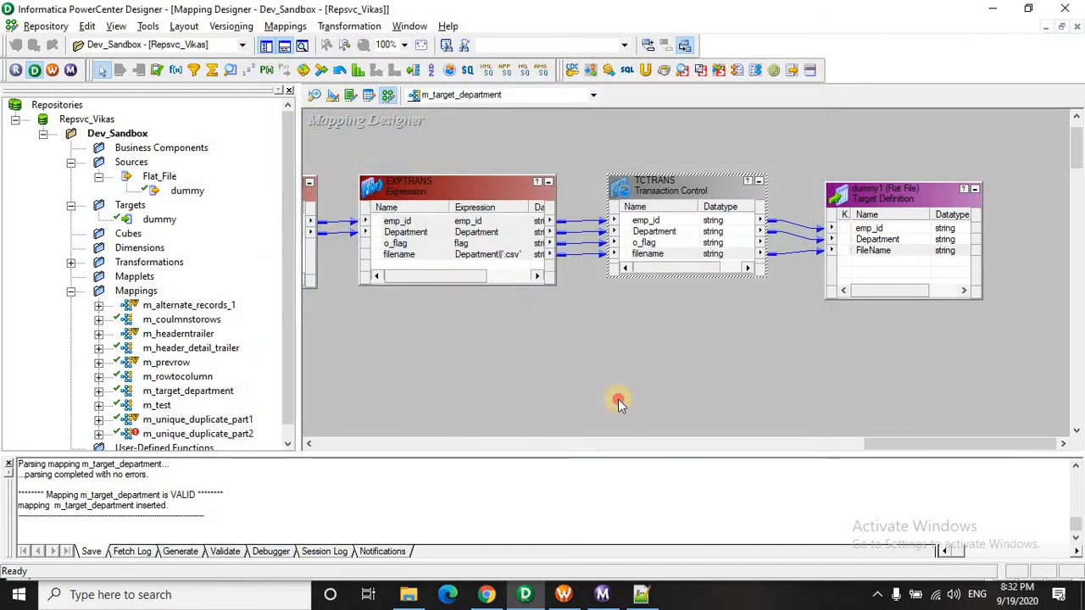
Switch to Workflow Manager, then disconnect and reopen the Dev_Sandbox folder to refresh its workflow list
{"action": "left_click", "coordinate": [566, 596]}
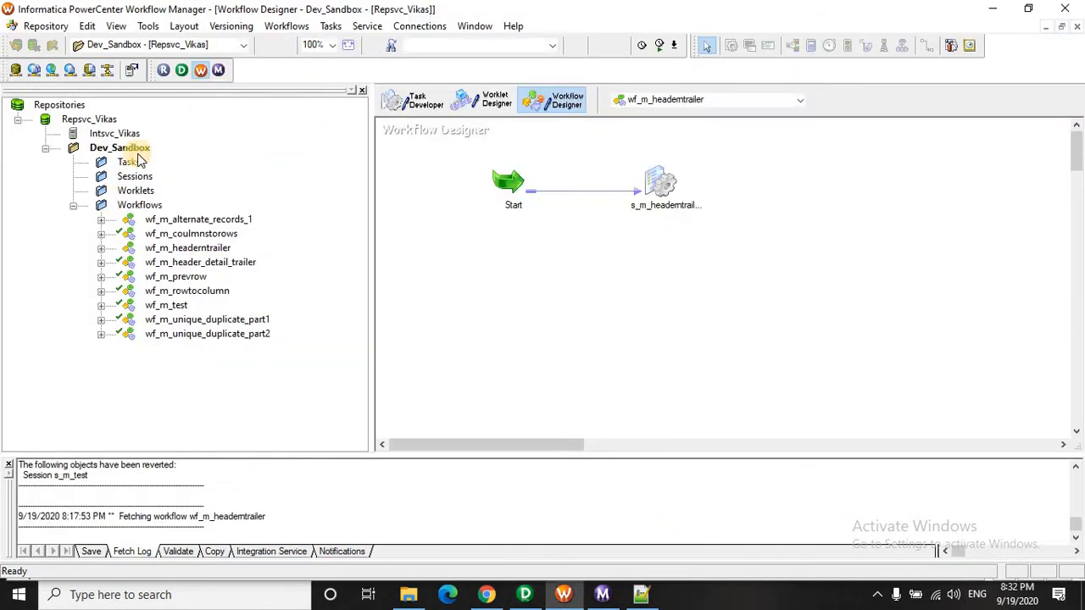
{"action": "right_click", "coordinate": [168, 150]}
{"action": "left_click", "coordinate": [193, 219]}
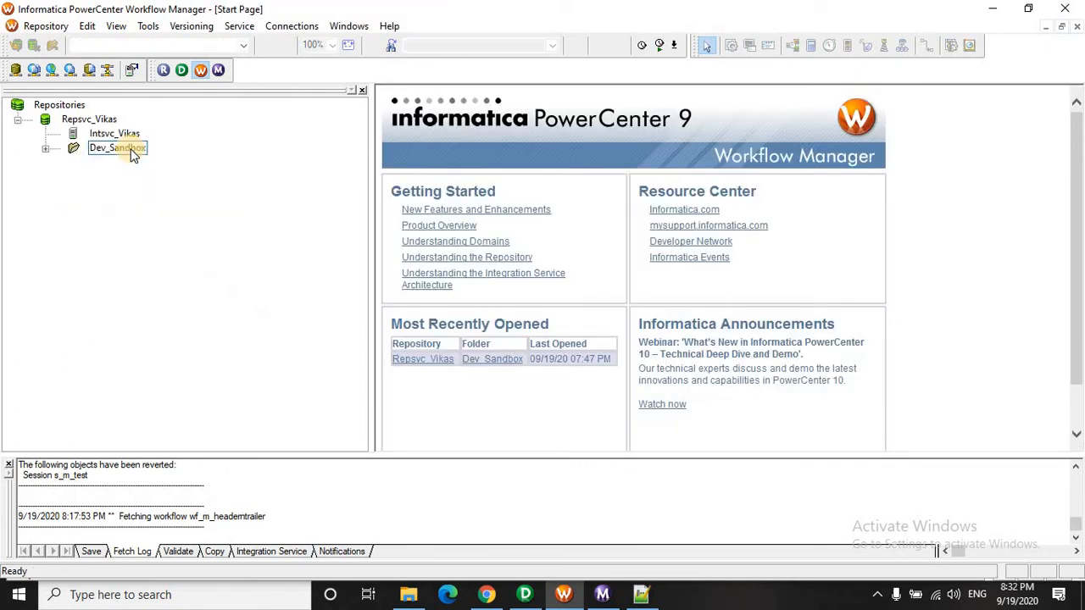
{"action": "right_click", "coordinate": [131, 150]}
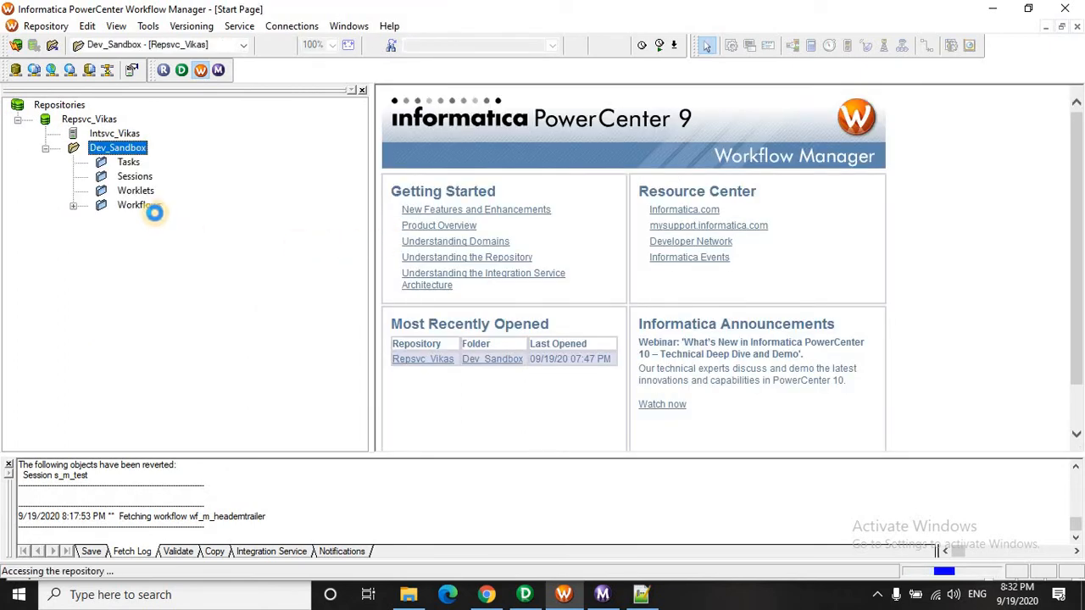
{"action": "double_click", "coordinate": [144, 206]}
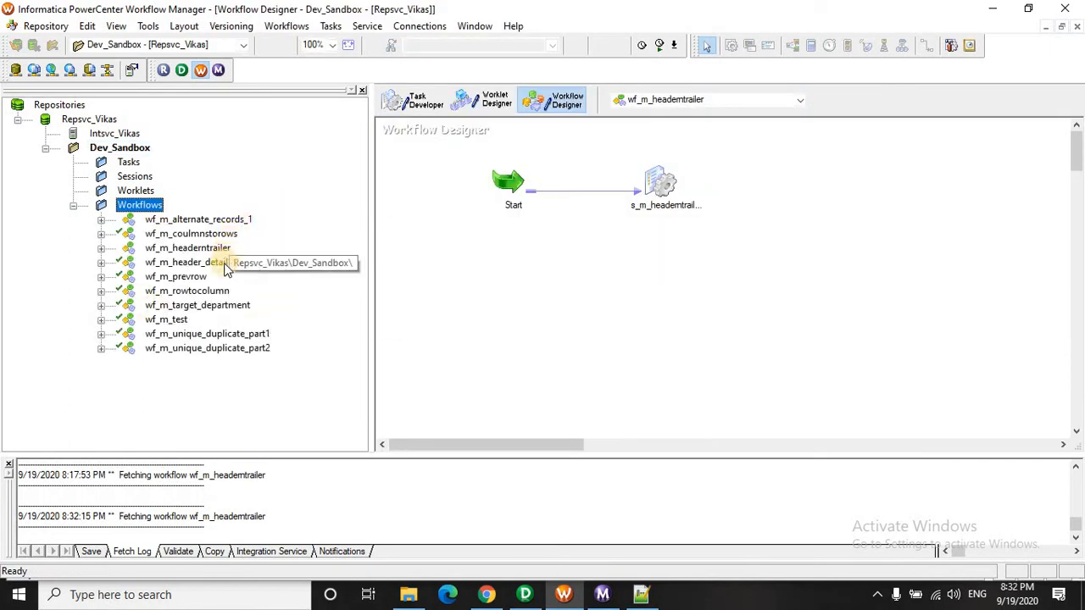
Open the wf_m_target_department workflow in the Workflow Designer
{"action": "left_click", "coordinate": [222, 310]}
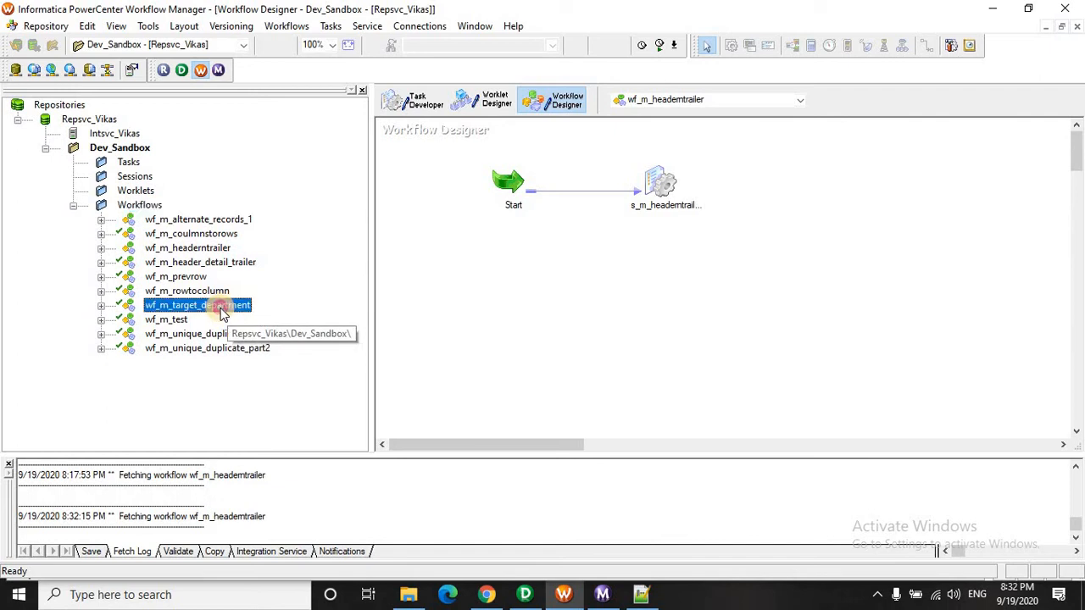
{"action": "left_click_drag", "start_coordinate": [222, 314], "coordinate": [576, 419]}
{"action": "left_click", "coordinate": [526, 594]}
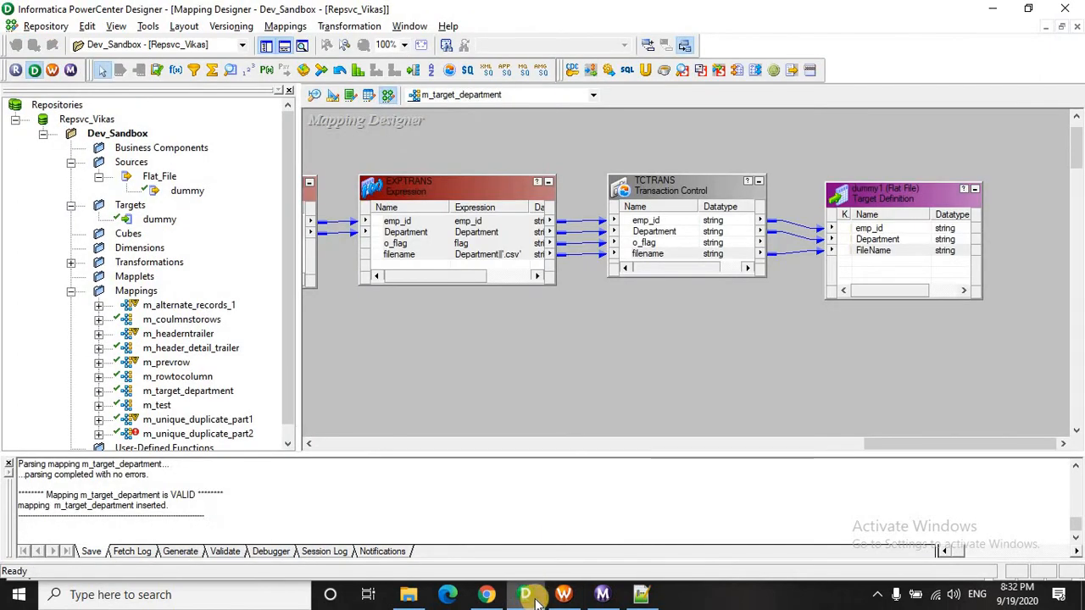
{"action": "left_click", "coordinate": [563, 594]}
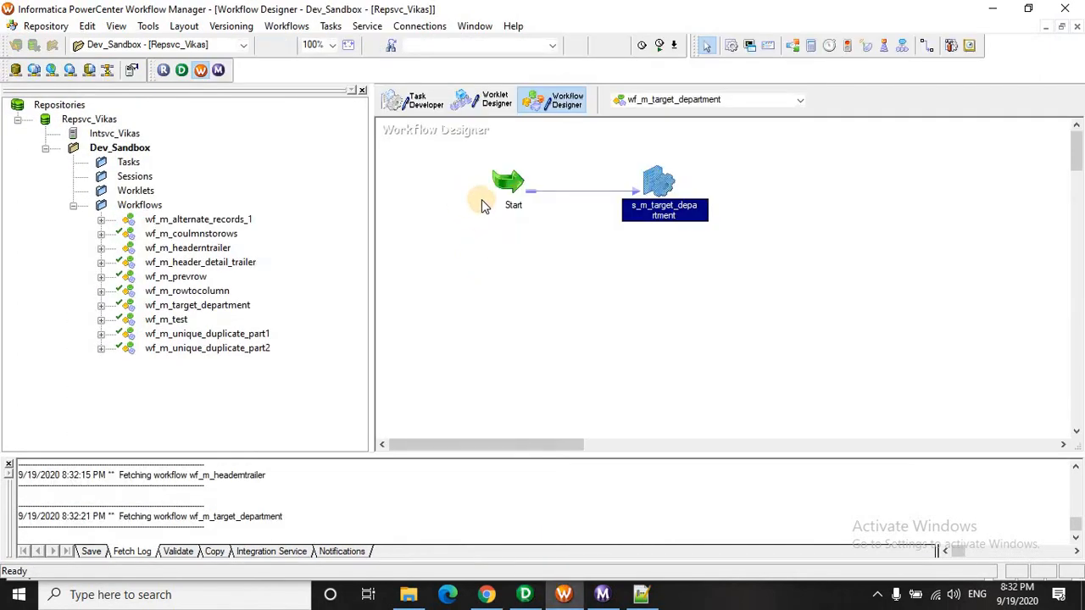
Edit the s_m_target_department session's mapping settings and set the SQ_dummy source filename to input.txt, checking the name in SrcFiles
{"action": "double_click", "coordinate": [663, 191]}
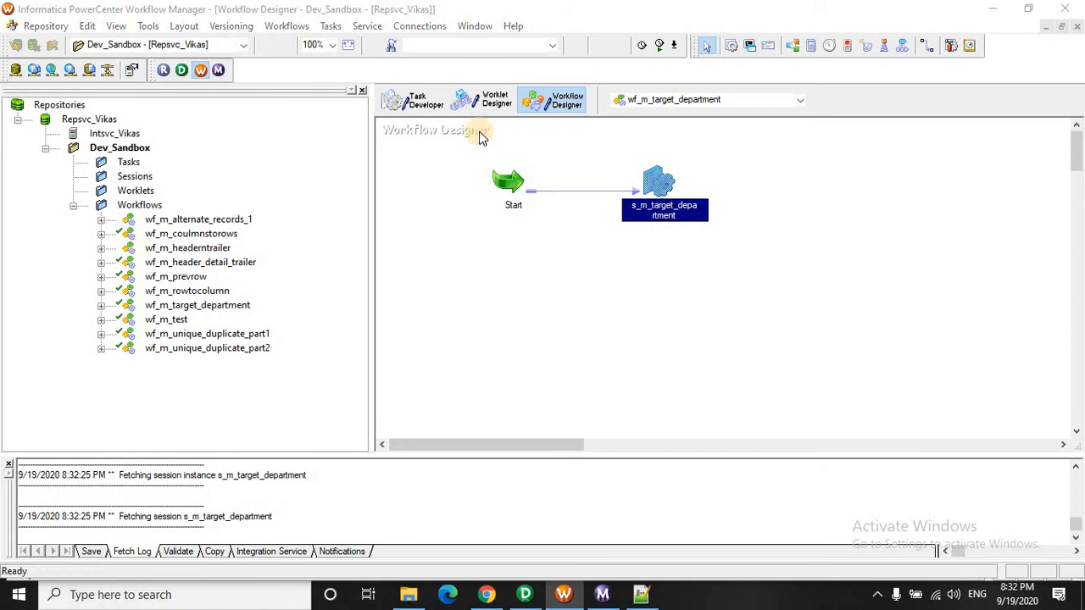
{"action": "left_click", "coordinate": [464, 117]}
{"action": "left_click", "coordinate": [743, 89]}
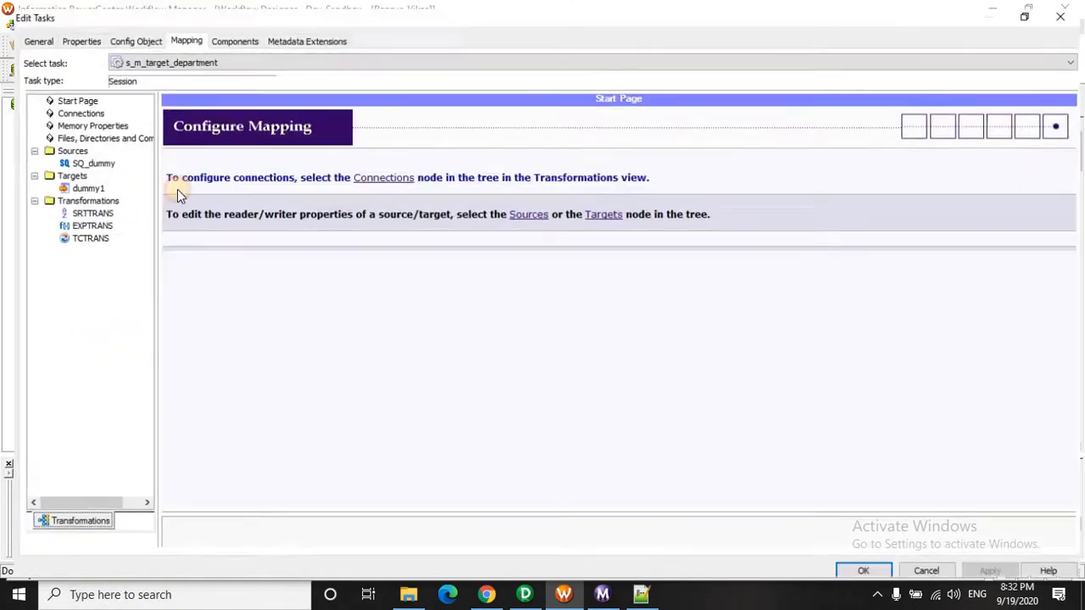
{"action": "left_click", "coordinate": [85, 158]}
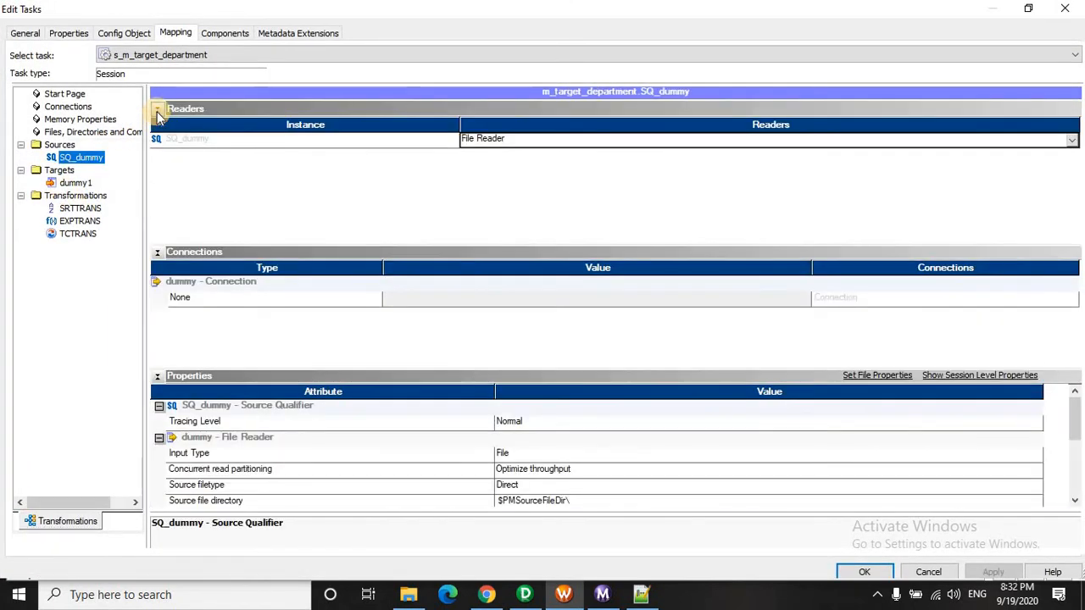
{"action": "left_click", "coordinate": [156, 109]}
{"action": "left_click", "coordinate": [409, 596]}
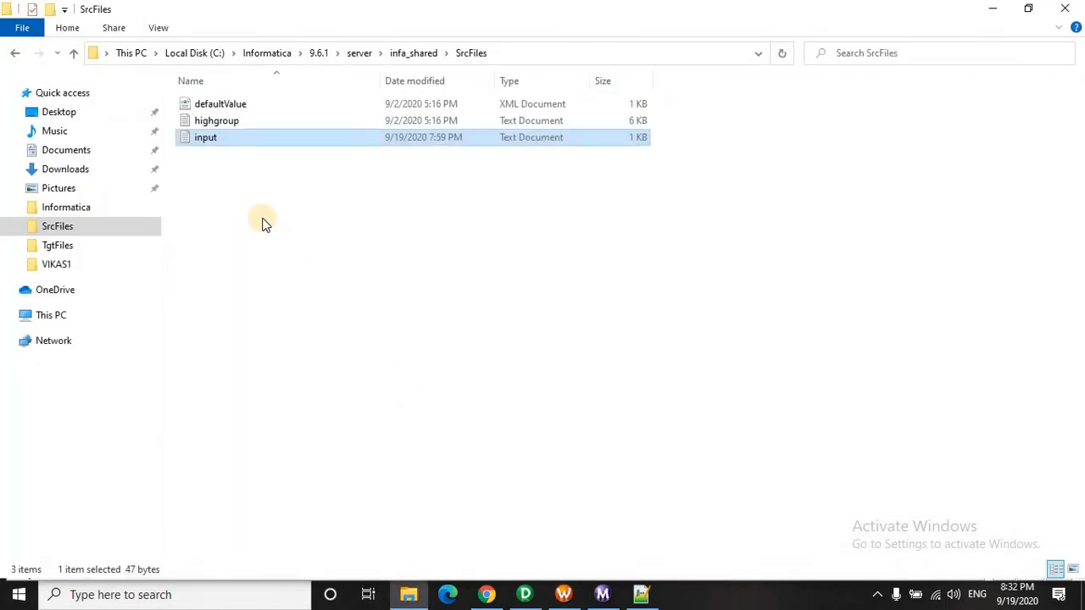
{"action": "key", "text": "alt+Tab"}
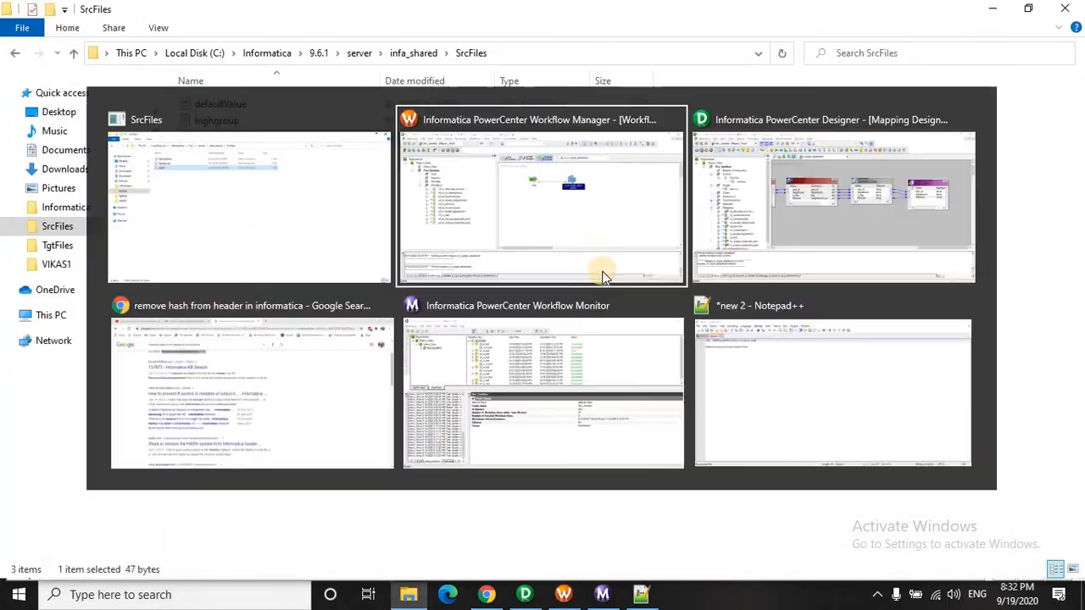
{"action": "left_click", "coordinate": [526, 392]}
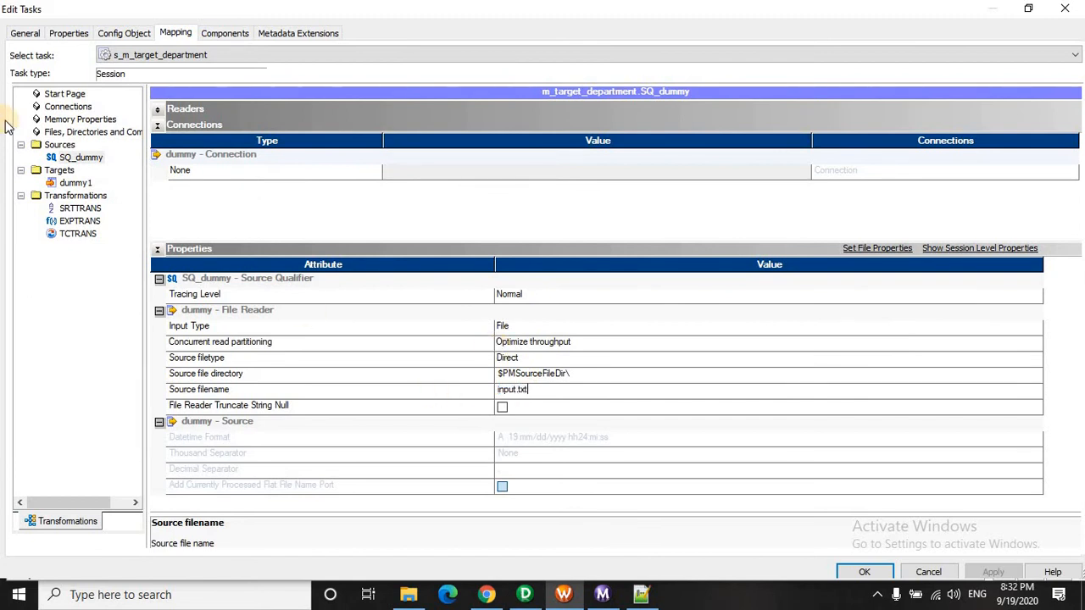
Set the output filename of target dummy1 to output.txt, accept the session settings and save the workflow
{"action": "left_click", "coordinate": [75, 182]}
{"action": "left_click", "coordinate": [158, 110]}
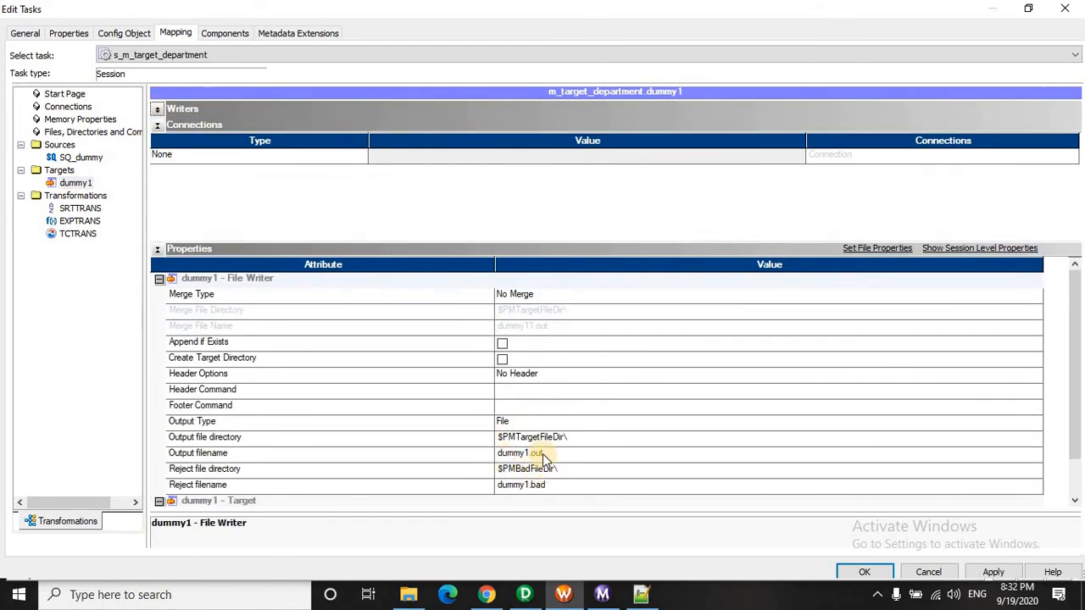
{"action": "left_click", "coordinate": [542, 453]}
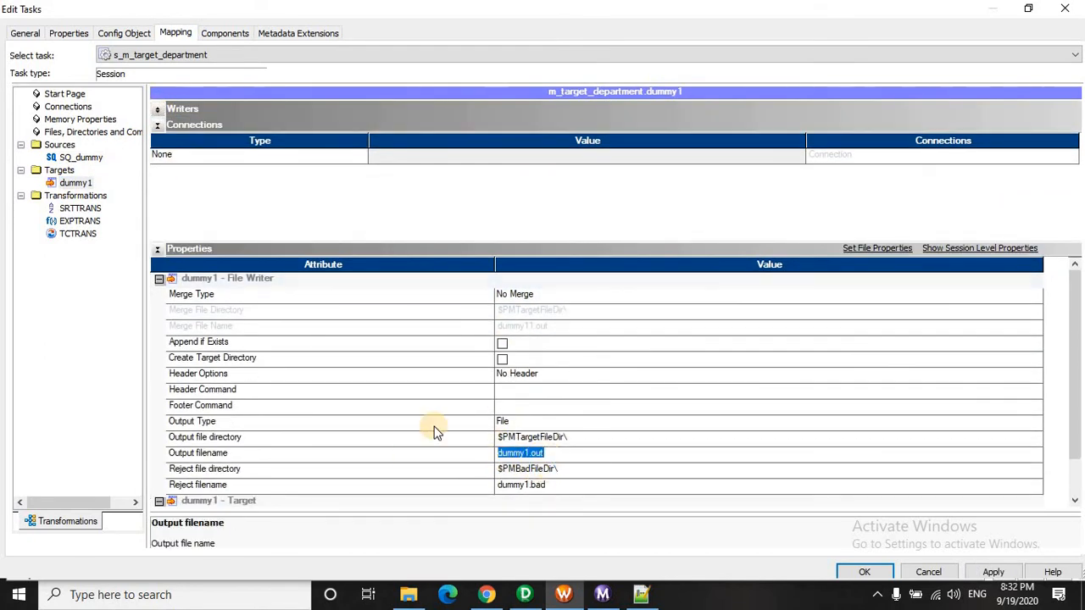
{"action": "type", "text": "output.txt"}
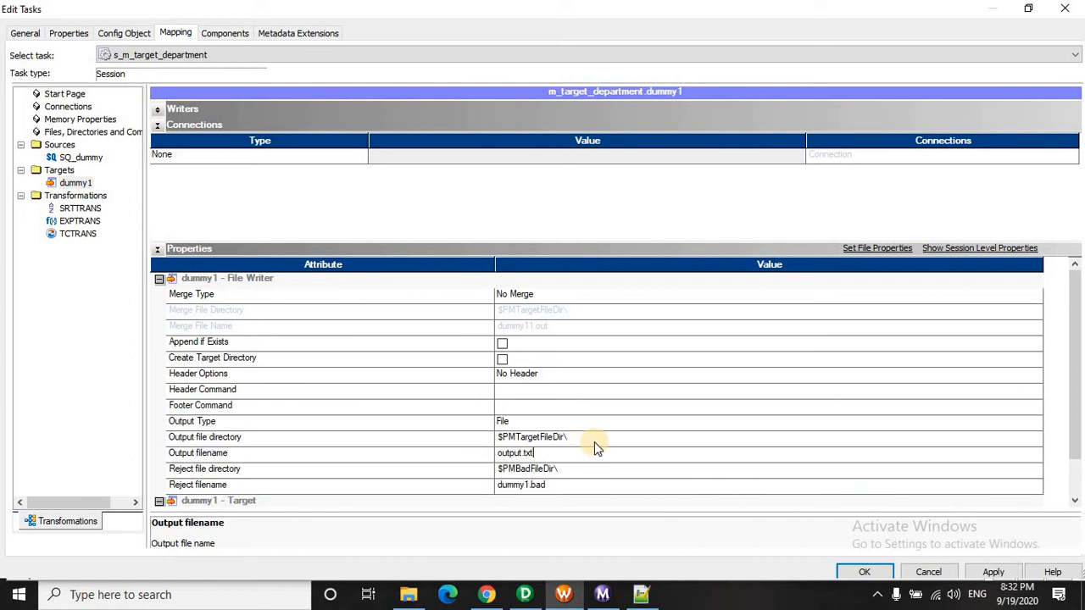
{"action": "left_click", "coordinate": [864, 572]}
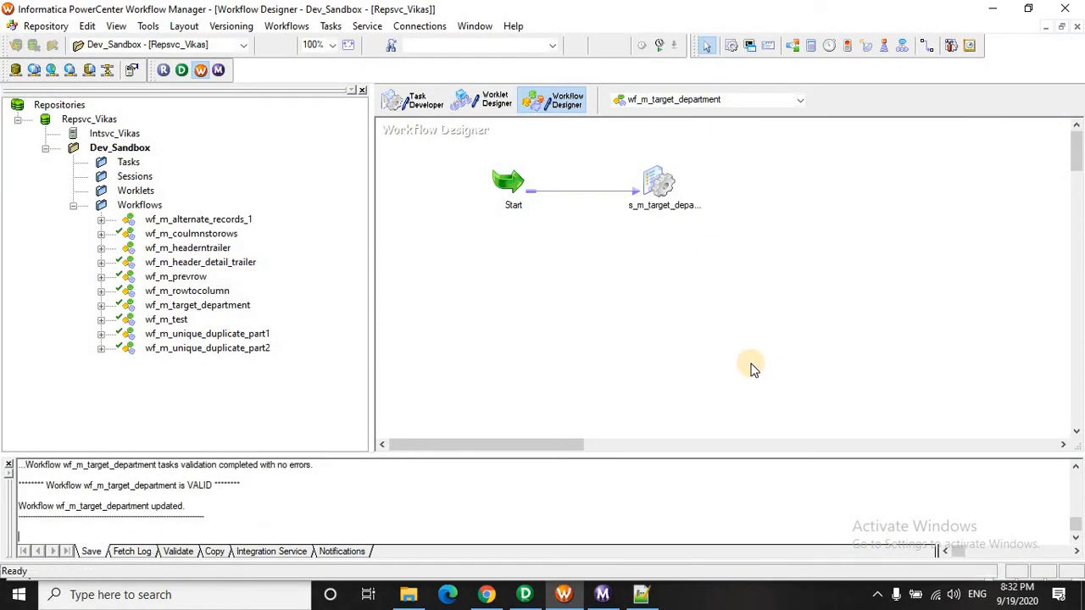
Start the s_m_target_department session task and check its status and row counts in Workflow Monitor
{"action": "right_click", "coordinate": [659, 181]}
{"action": "left_click", "coordinate": [708, 406]}
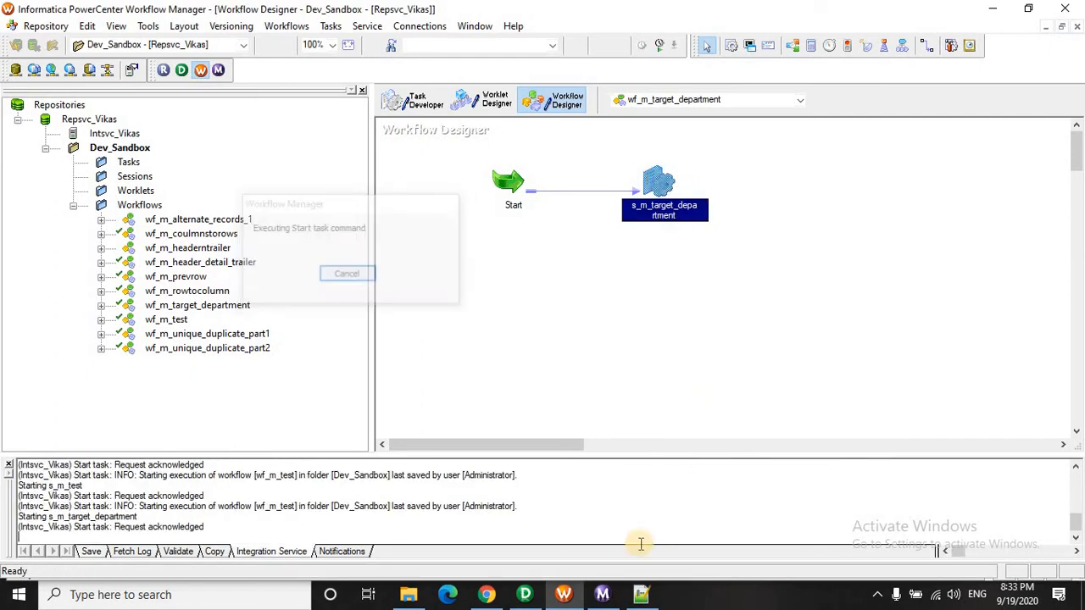
{"action": "left_click", "coordinate": [602, 590]}
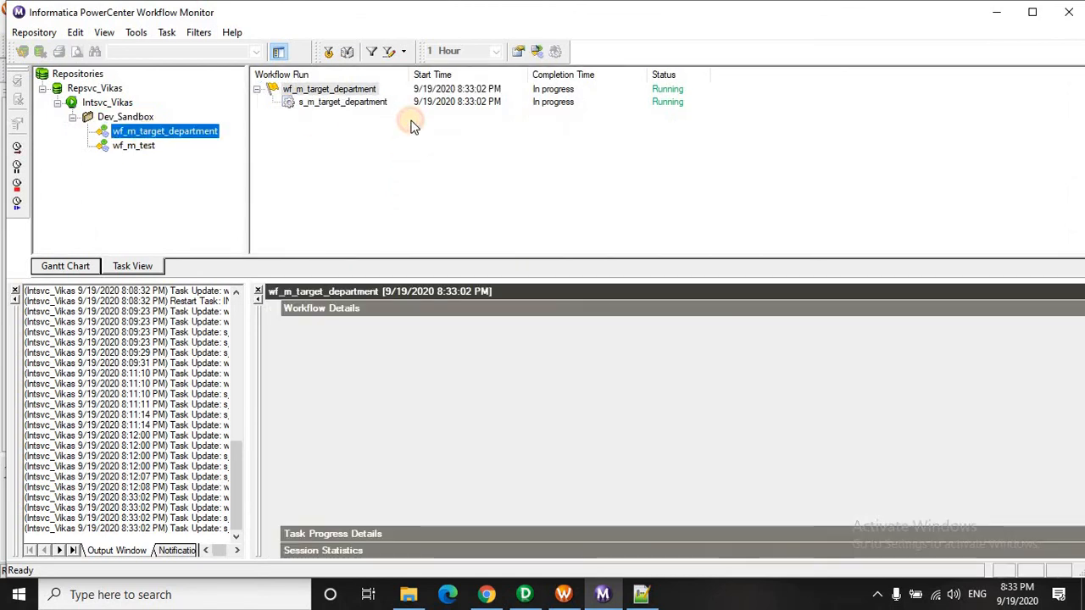
{"action": "left_click", "coordinate": [364, 104]}
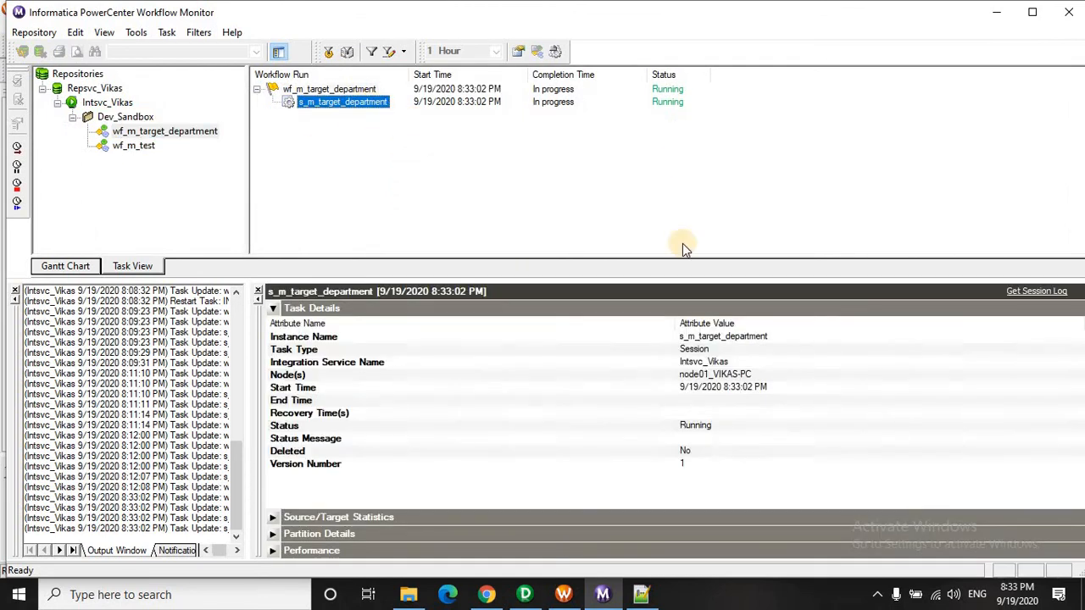
{"action": "left_click", "coordinate": [605, 362]}
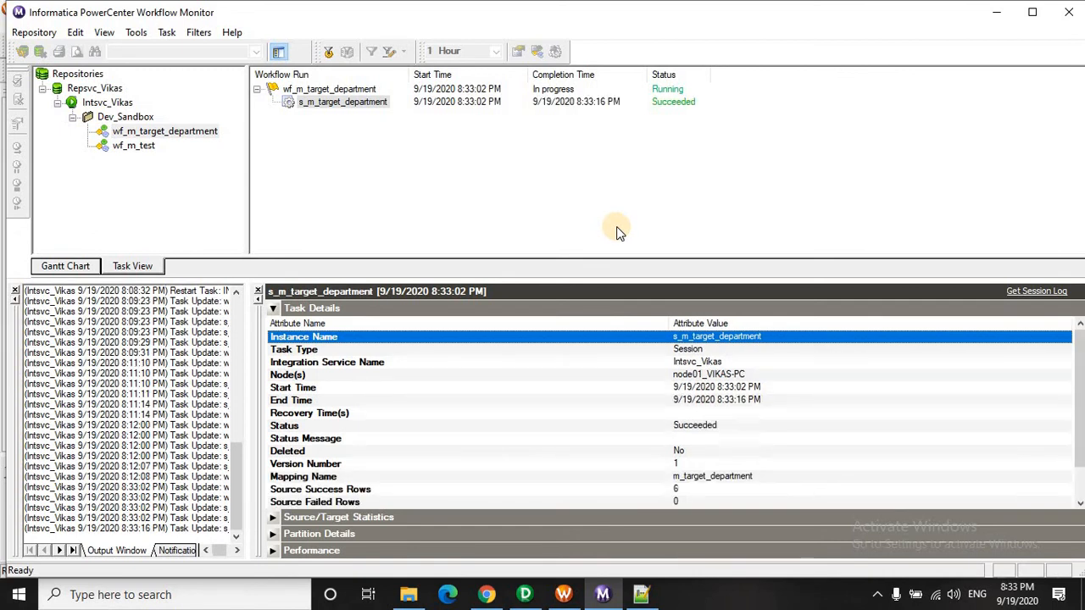
{"action": "left_click", "coordinate": [584, 374]}
{"action": "scroll", "coordinate": [585, 375], "scroll_direction": "down", "scroll_amount": 1}
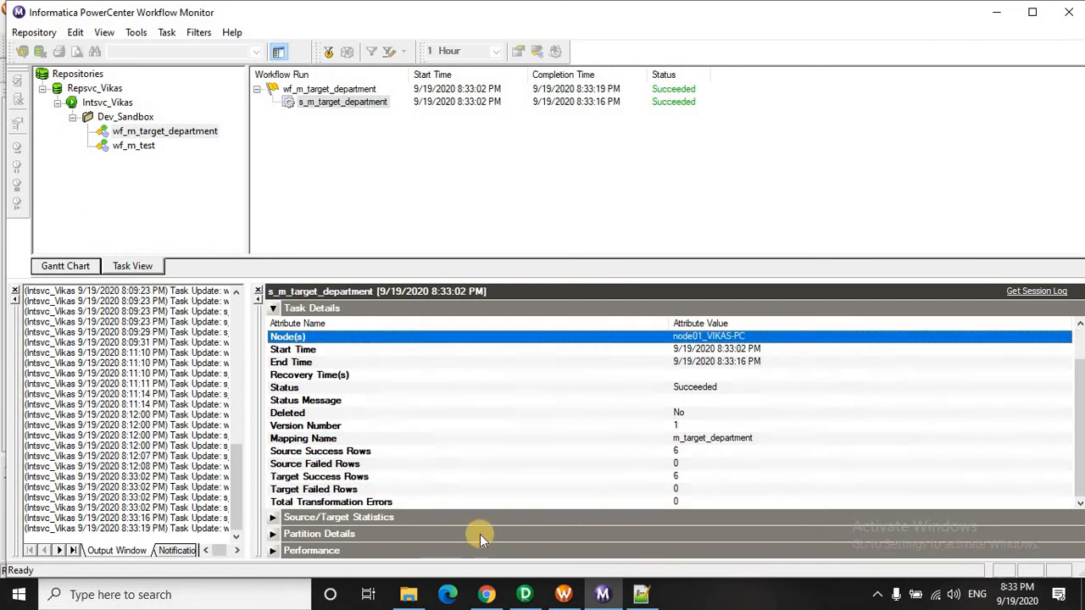
Switch to File Explorer and examine the files generated in the TgtFiles folder
{"action": "left_click", "coordinate": [408, 594]}
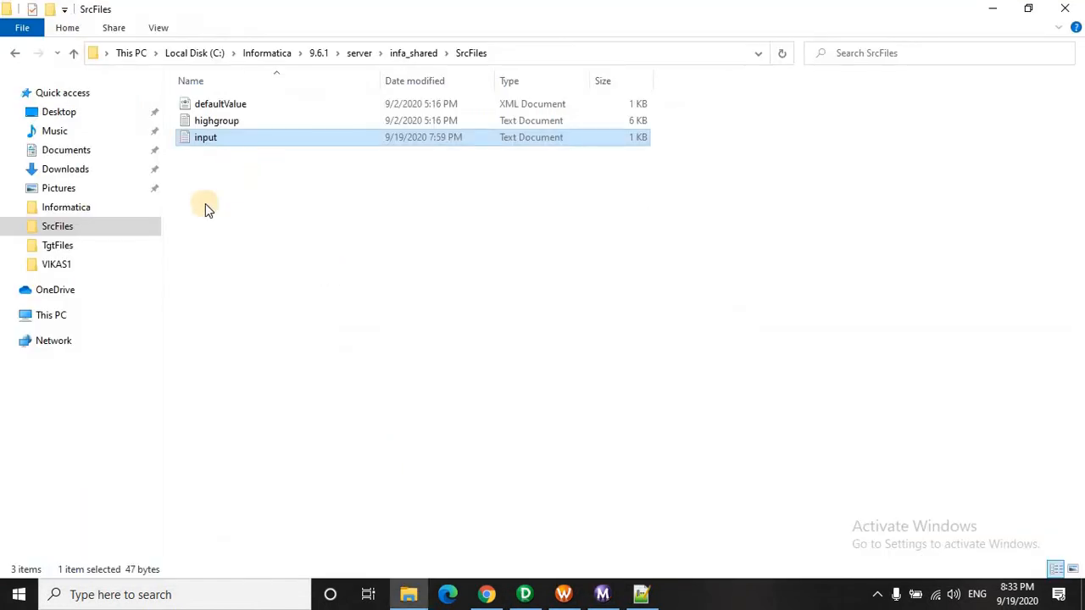
{"action": "left_click", "coordinate": [61, 246]}
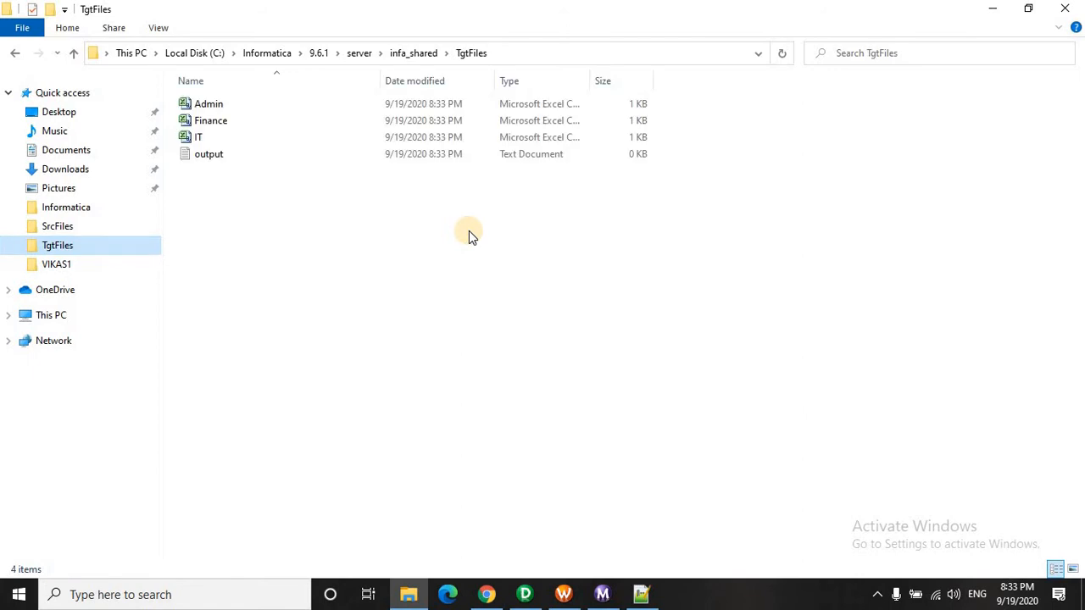
{"action": "left_click", "coordinate": [376, 299]}
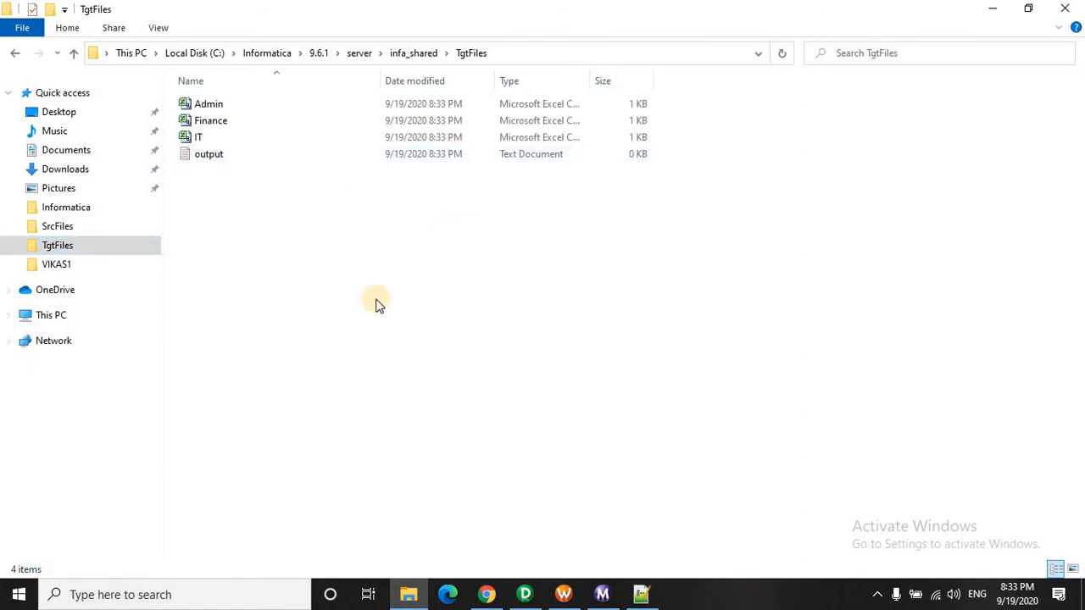
Open the input file from SrcFiles in Notepad and compare its departments with the files in TgtFiles
{"action": "left_click", "coordinate": [58, 227]}
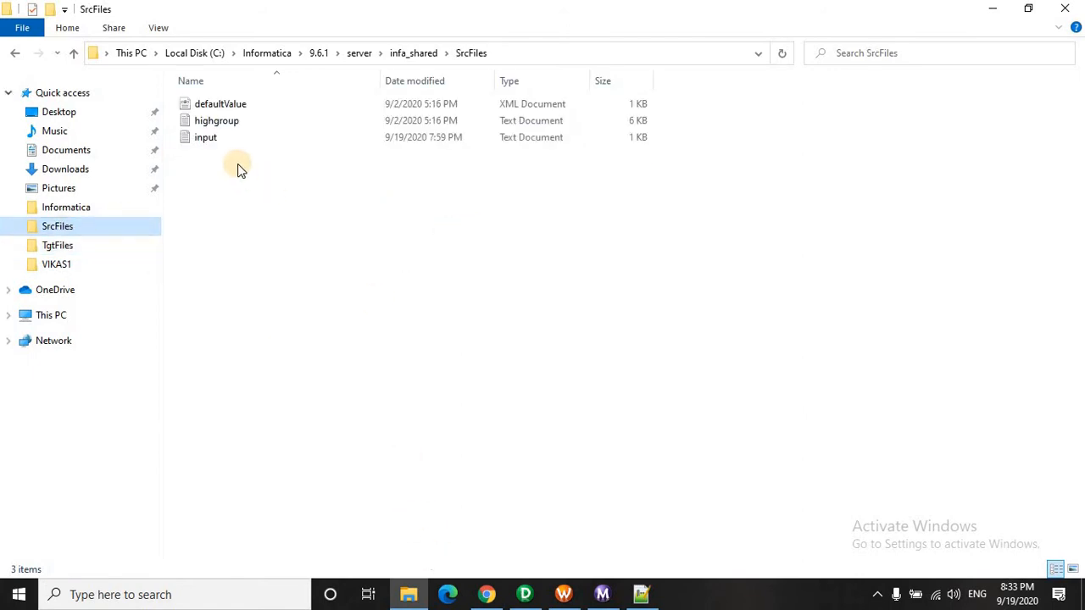
{"action": "double_click", "coordinate": [207, 138]}
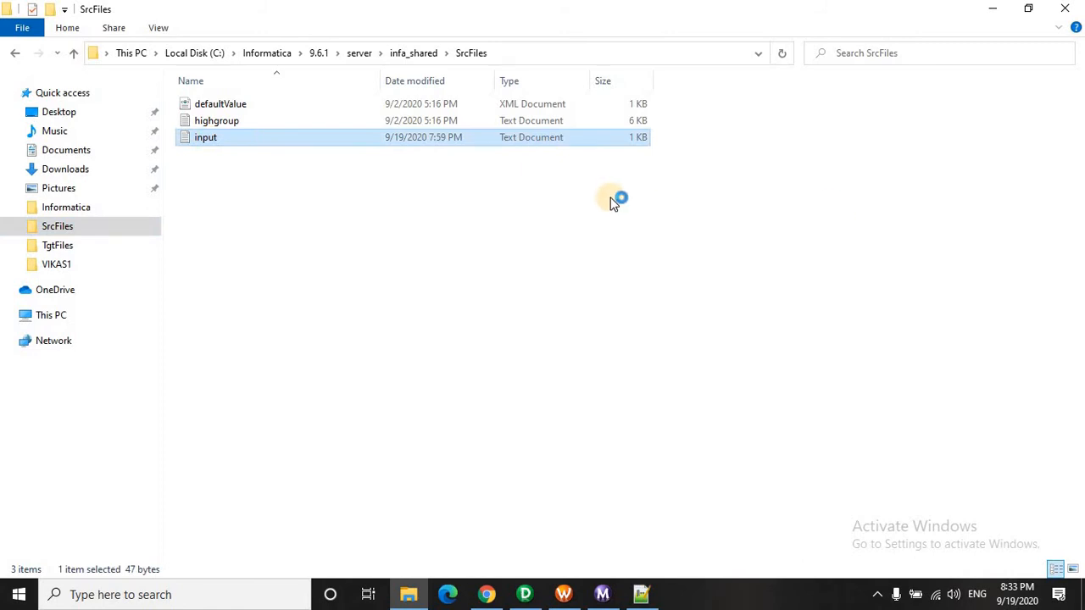
{"action": "left_click", "coordinate": [894, 110]}
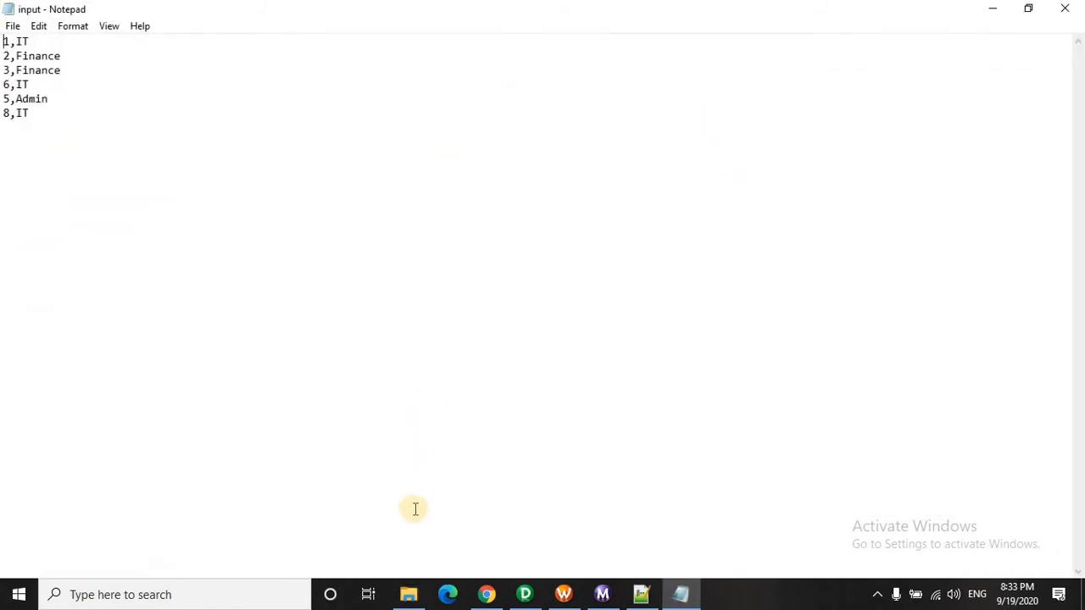
{"action": "left_click", "coordinate": [408, 594]}
{"action": "left_click", "coordinate": [53, 245]}
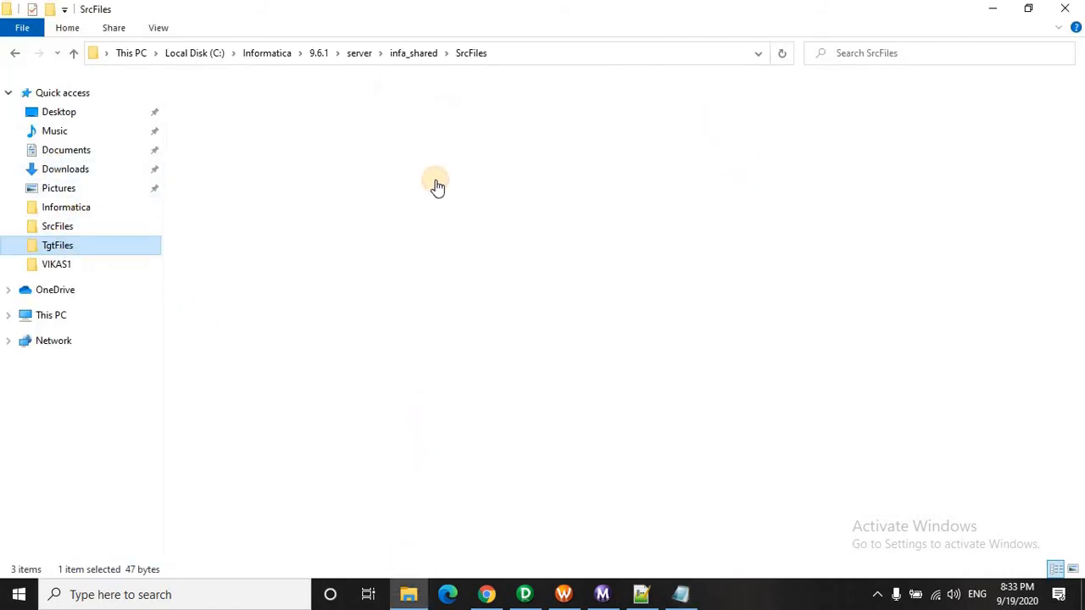
{"action": "left_click", "coordinate": [682, 596]}
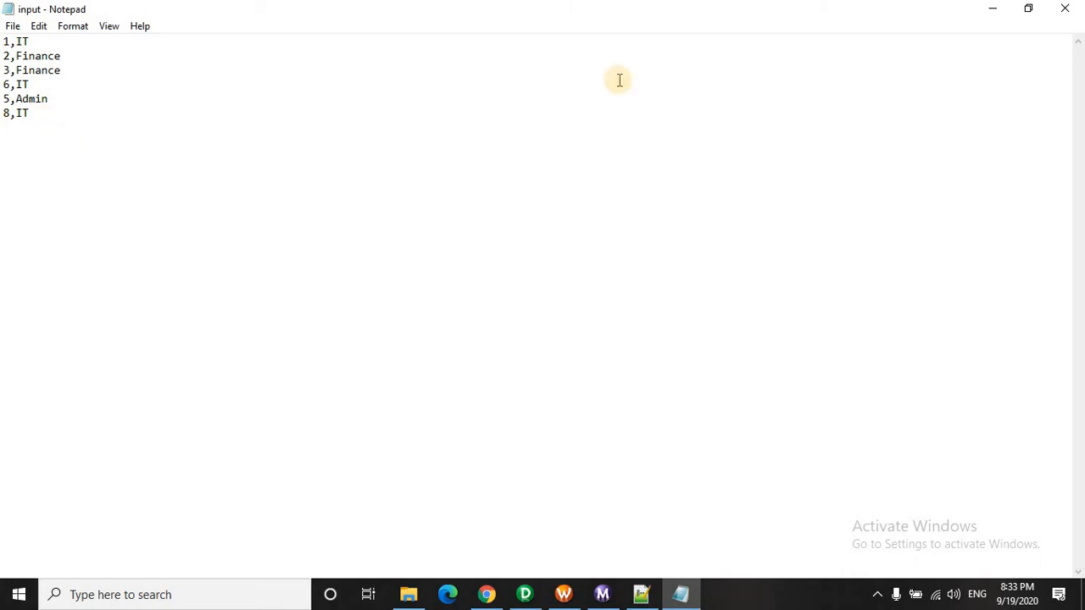
{"action": "left_click", "coordinate": [1000, 10]}
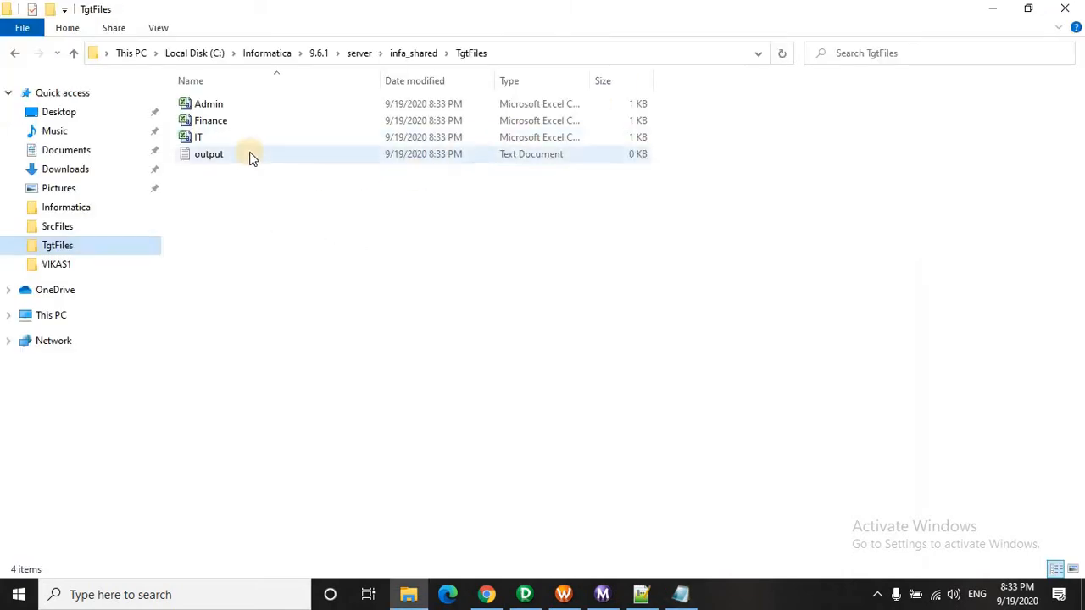
Open the IT file from TgtFiles in Excel and compare its rows with the input file in Notepad
{"action": "left_click", "coordinate": [219, 144]}
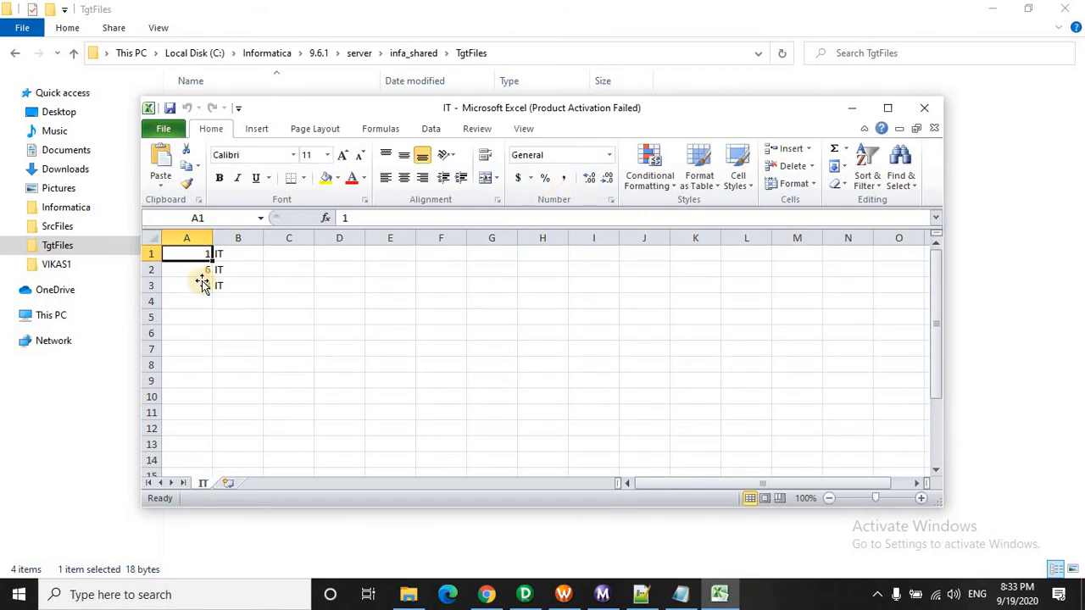
{"action": "left_click", "coordinate": [697, 458]}
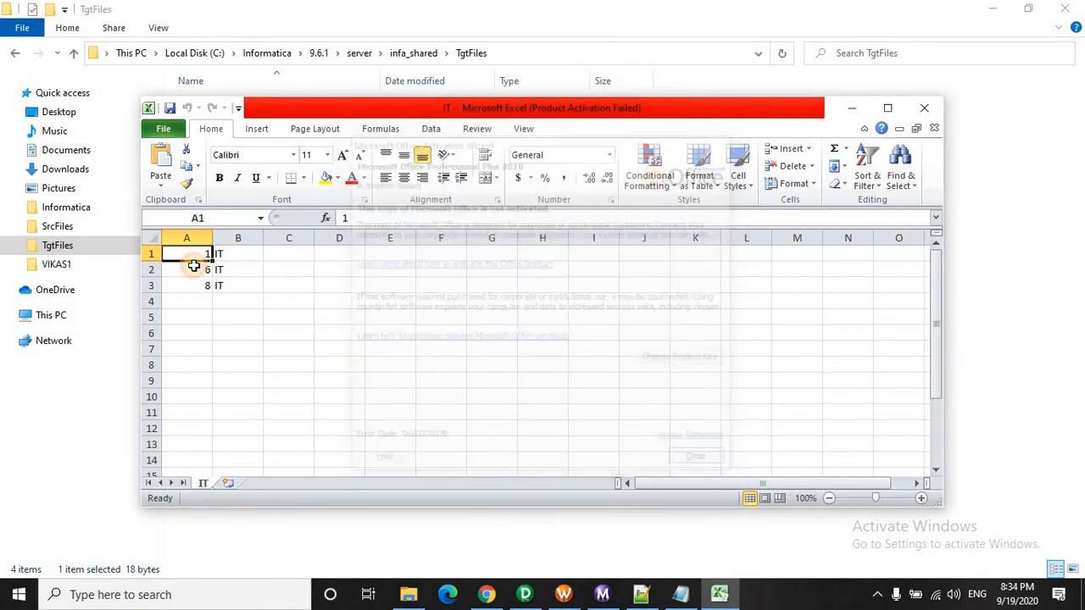
{"action": "left_click", "coordinate": [923, 110]}
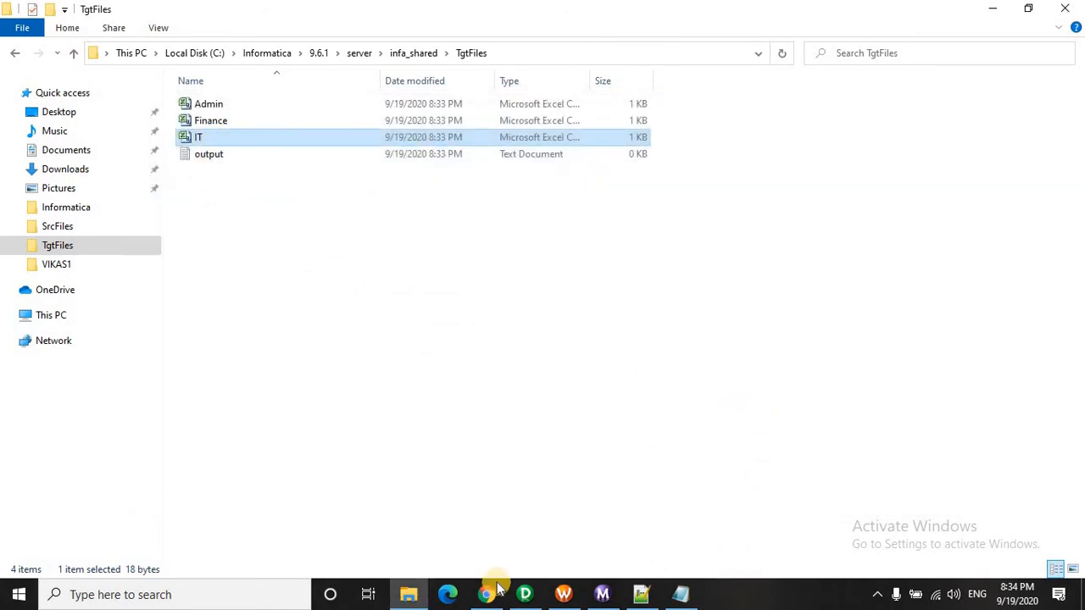
{"action": "left_click", "coordinate": [680, 594]}
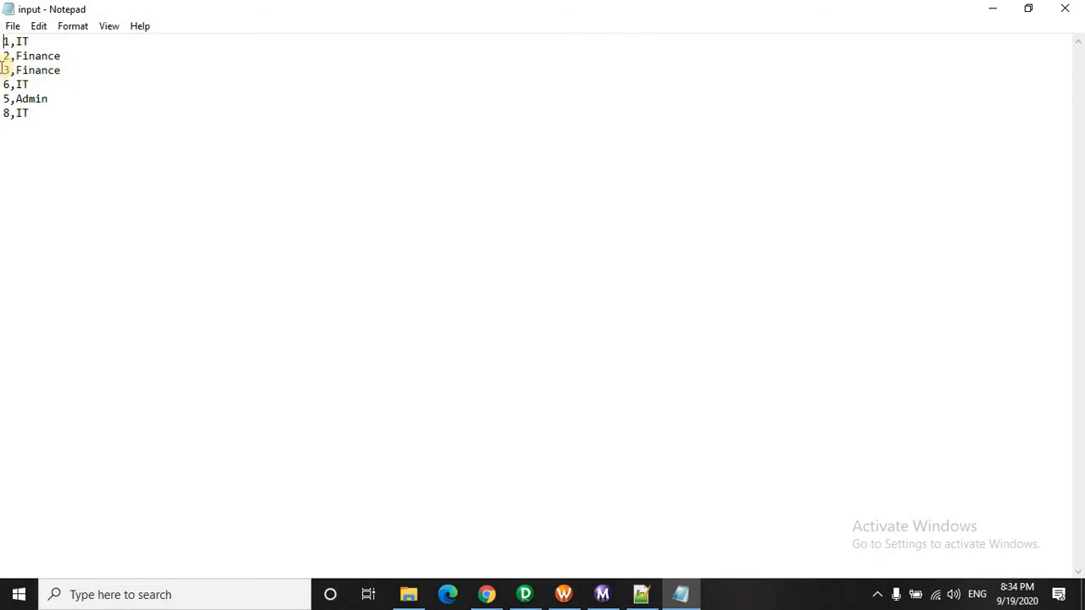
{"action": "left_click", "coordinate": [993, 10]}
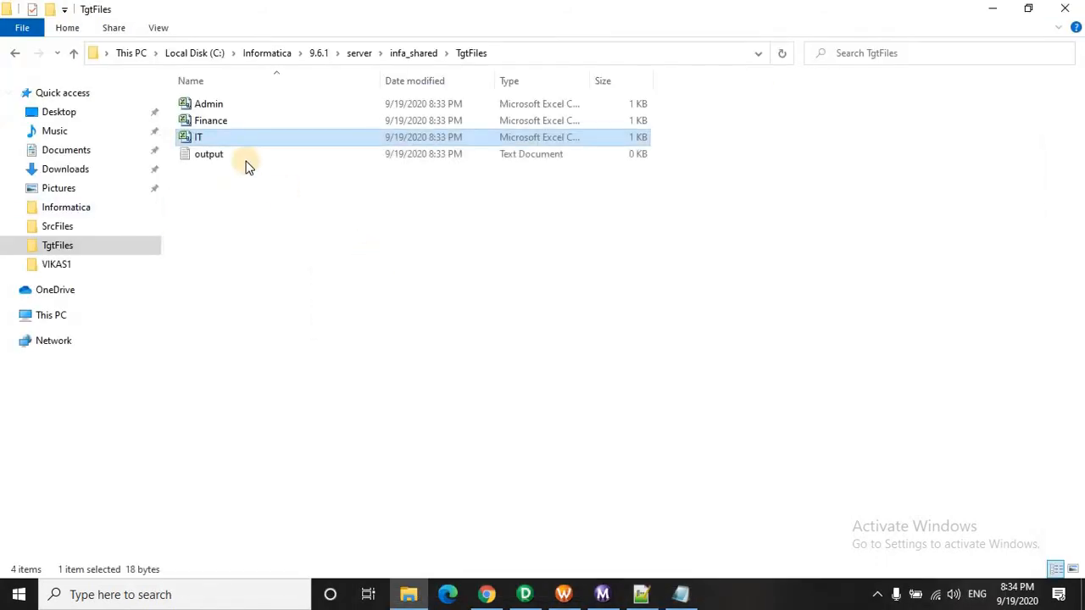
Open the Finance file from TgtFiles, examine its rows and close it, and check the size of the output text file
{"action": "double_click", "coordinate": [218, 121]}
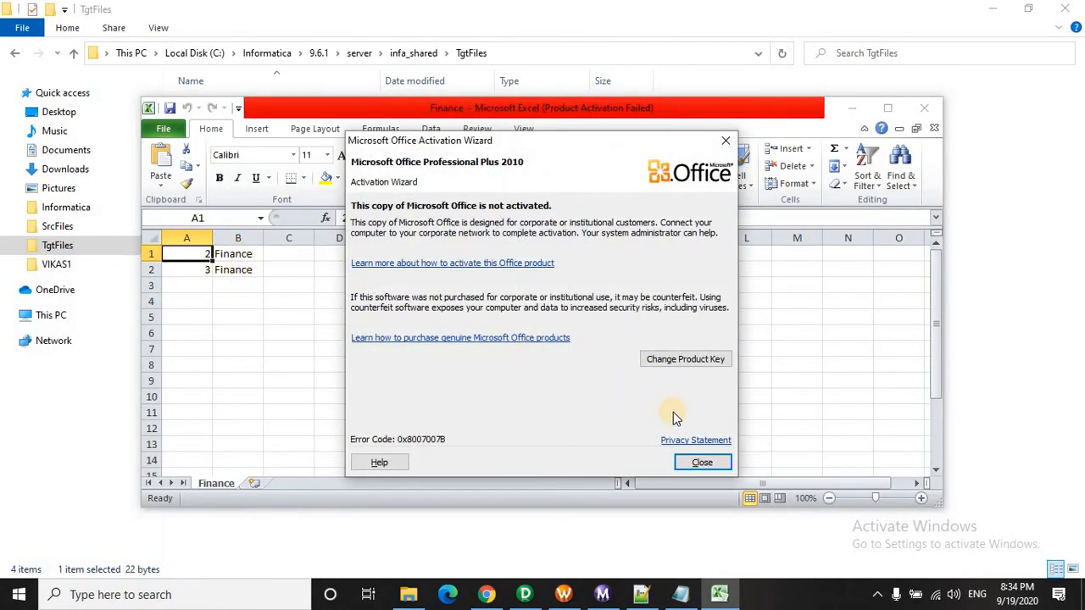
{"action": "left_click", "coordinate": [702, 462]}
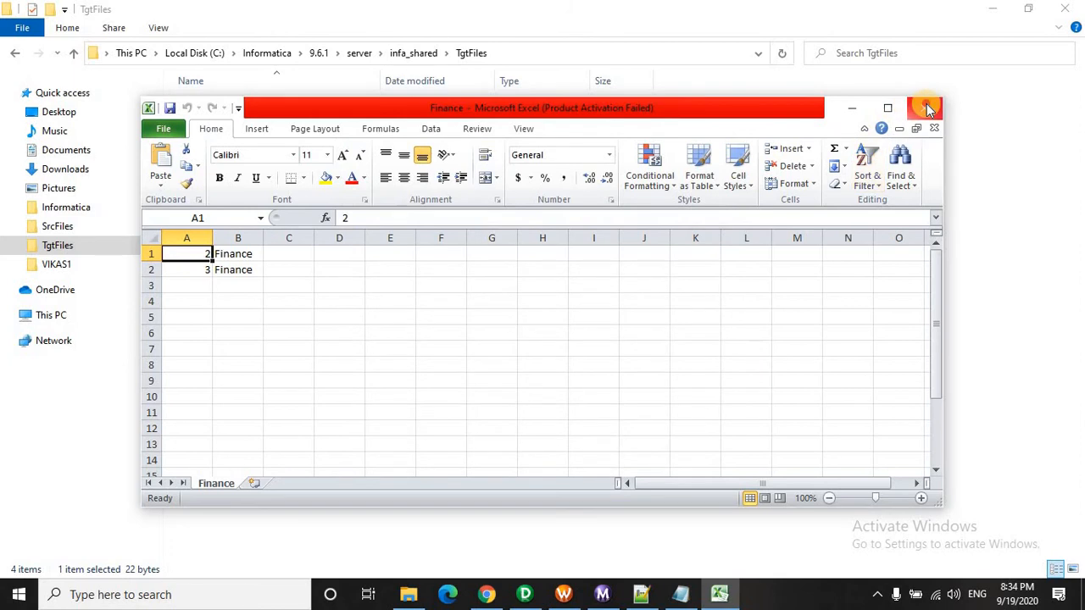
{"action": "left_click", "coordinate": [924, 108]}
{"action": "left_click", "coordinate": [254, 179]}
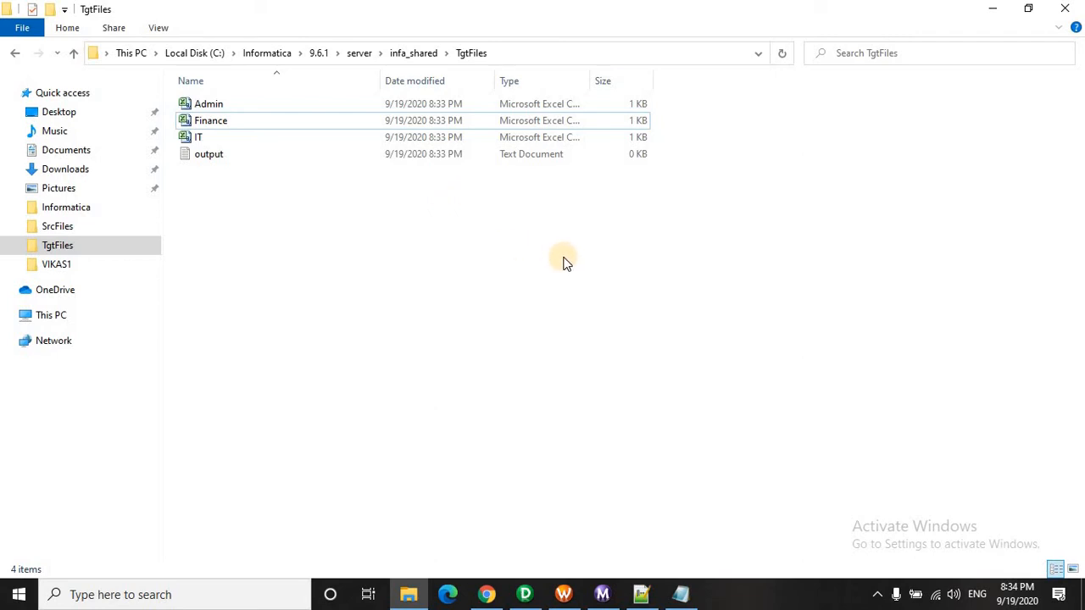
{"action": "left_click", "coordinate": [204, 161]}
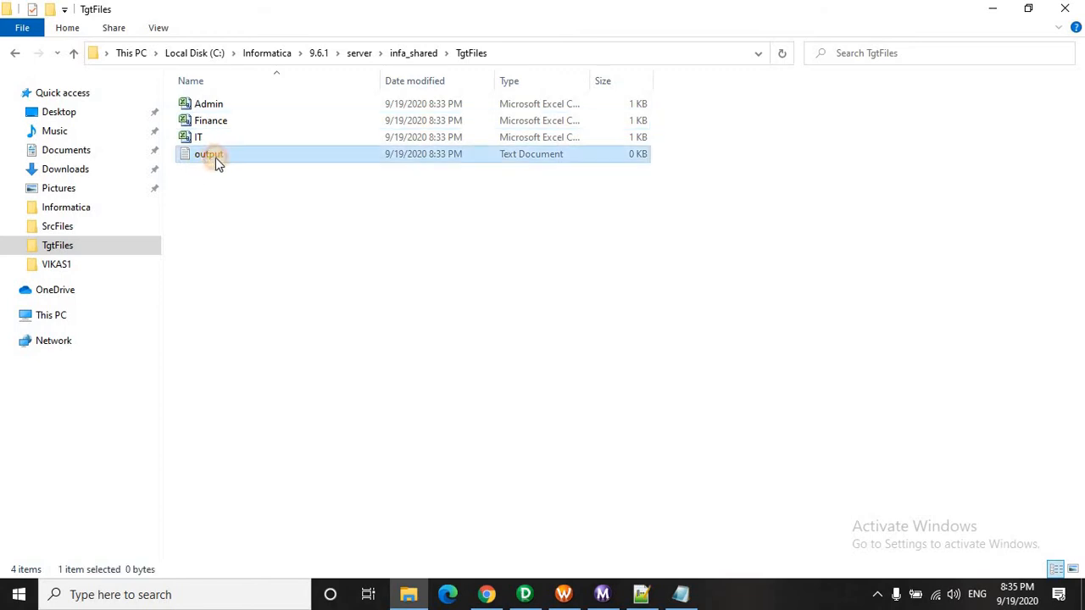
Switch to Workflow Manager and set the Post-Session Success Command of session s_m_target_department to Non-reusable
{"action": "left_click", "coordinate": [566, 595]}
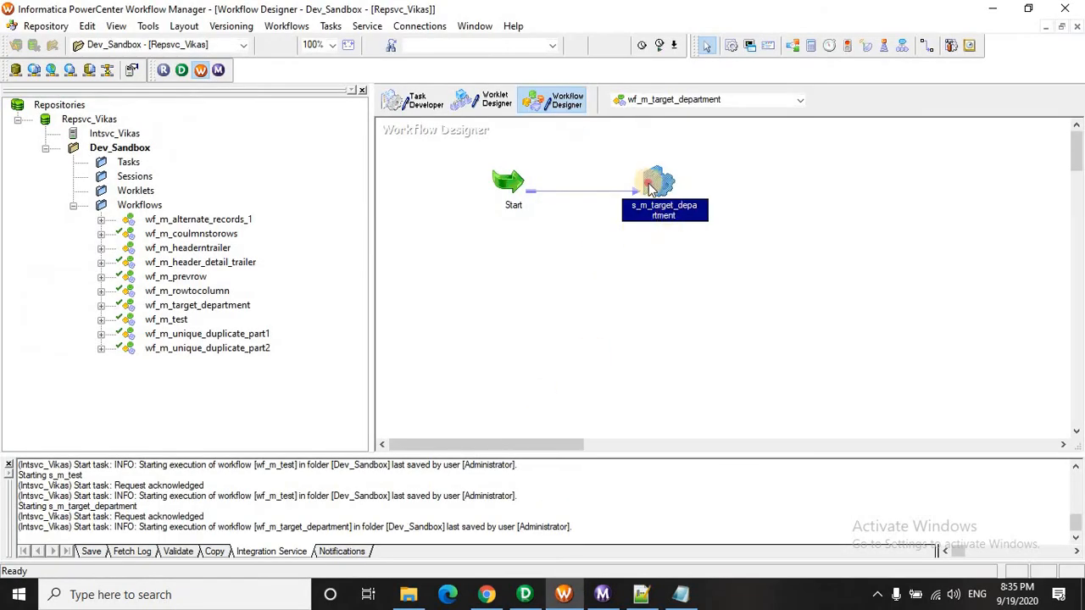
{"action": "double_click", "coordinate": [661, 188]}
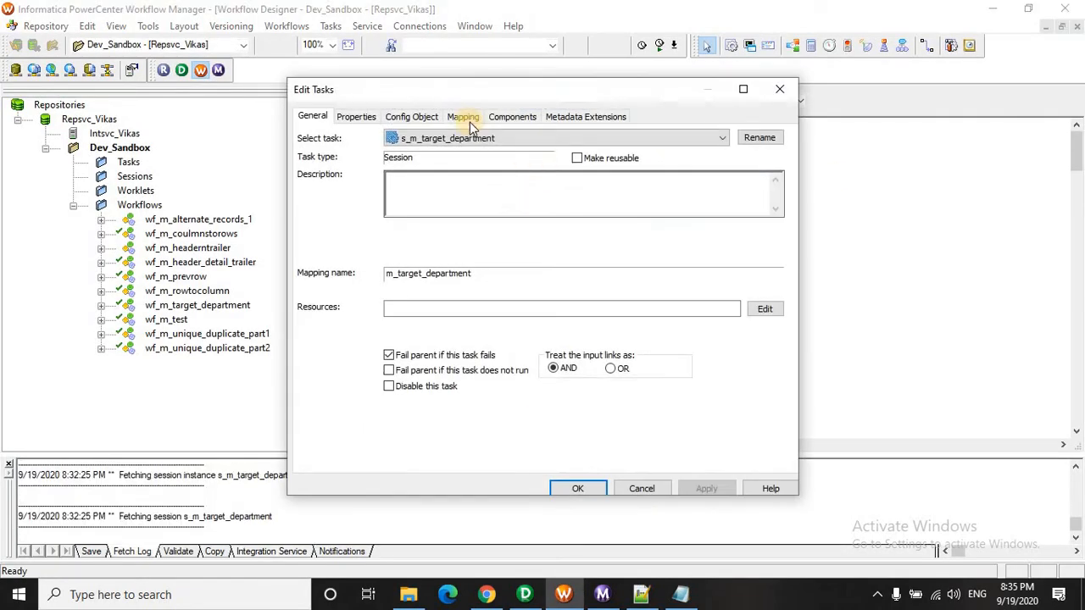
{"action": "left_click", "coordinate": [463, 116]}
{"action": "left_click", "coordinate": [745, 90]}
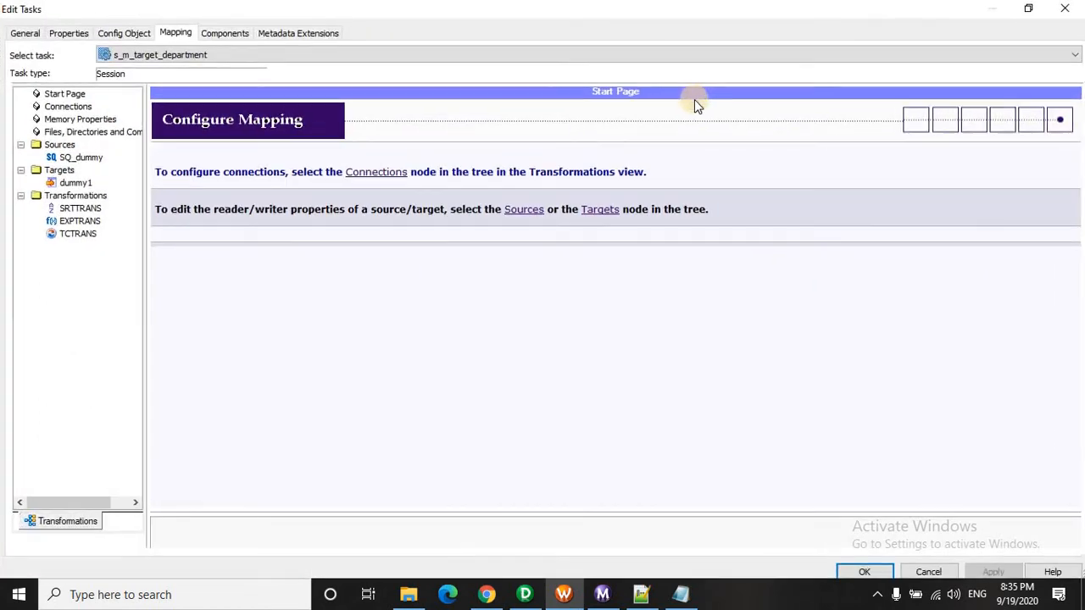
{"action": "left_click", "coordinate": [226, 33]}
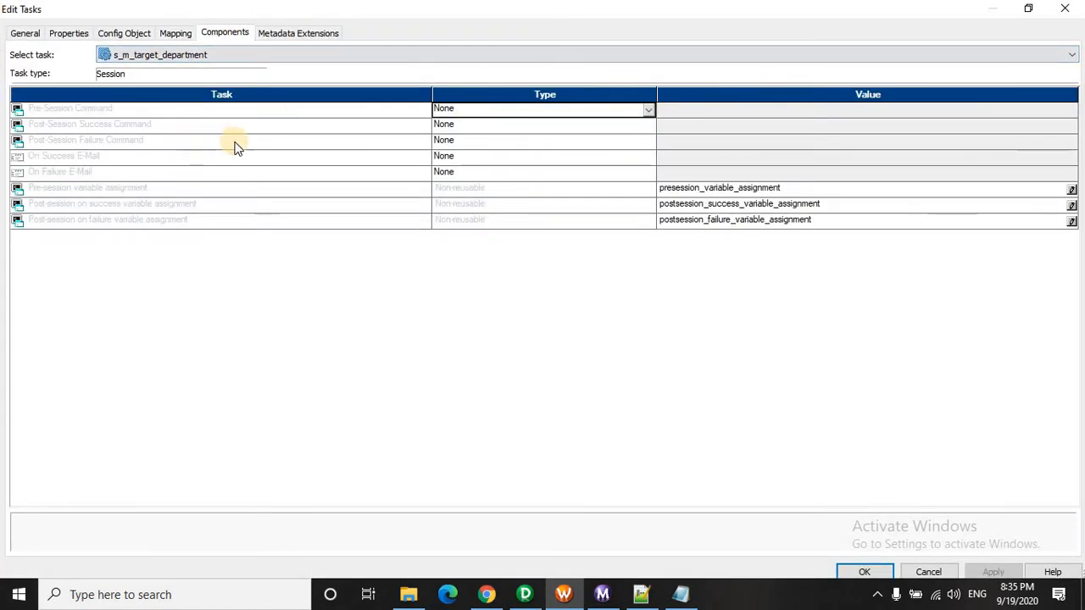
{"action": "left_click", "coordinate": [650, 127]}
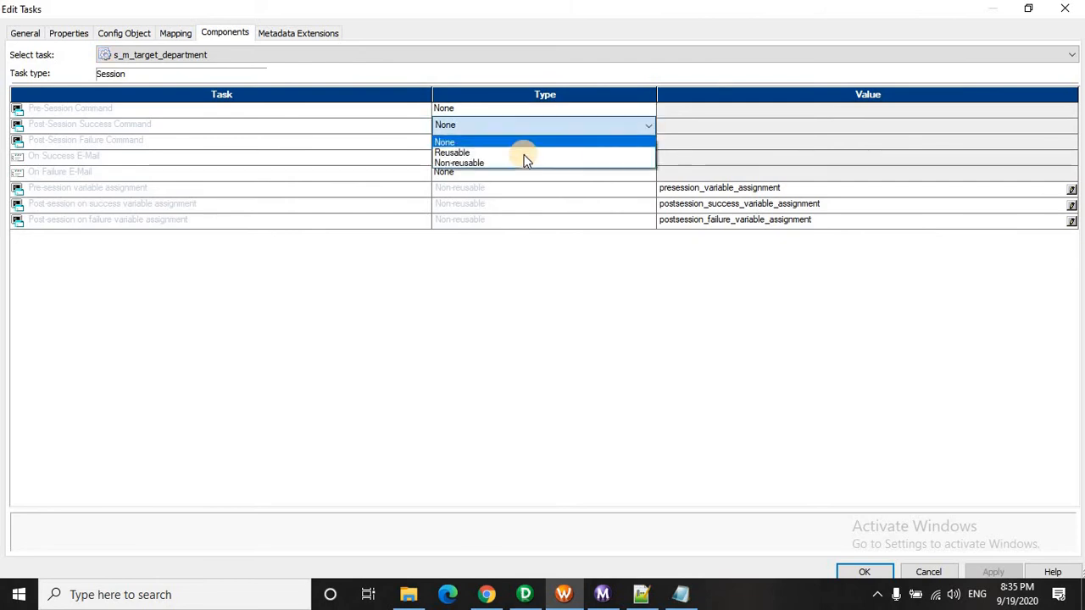
{"action": "left_click", "coordinate": [475, 163]}
Add a command named "delete target" to the session's post-session success command
{"action": "left_click", "coordinate": [1071, 127]}
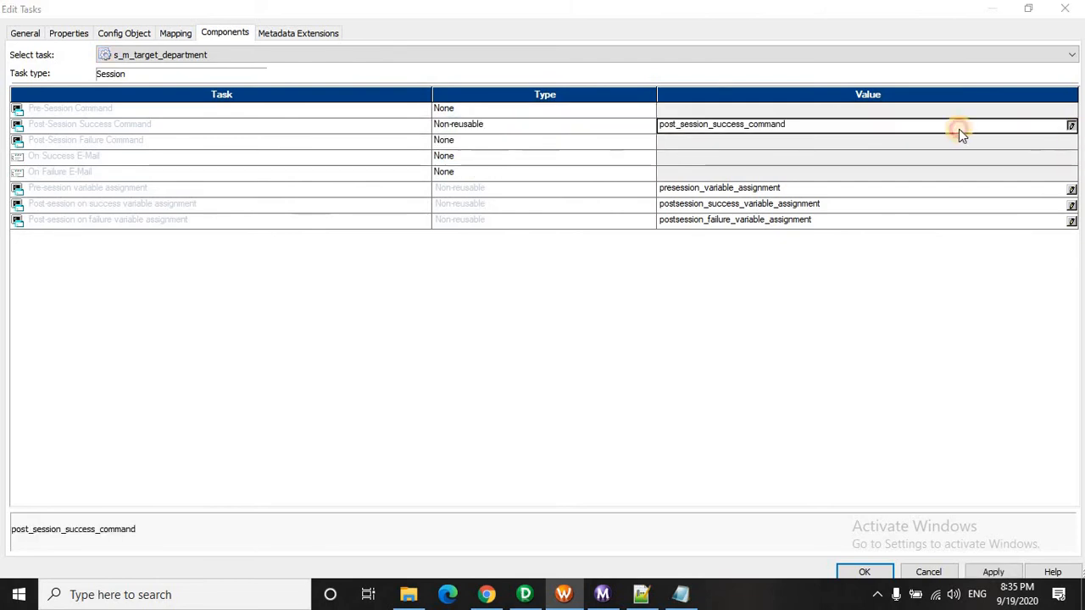
{"action": "left_click", "coordinate": [633, 250]}
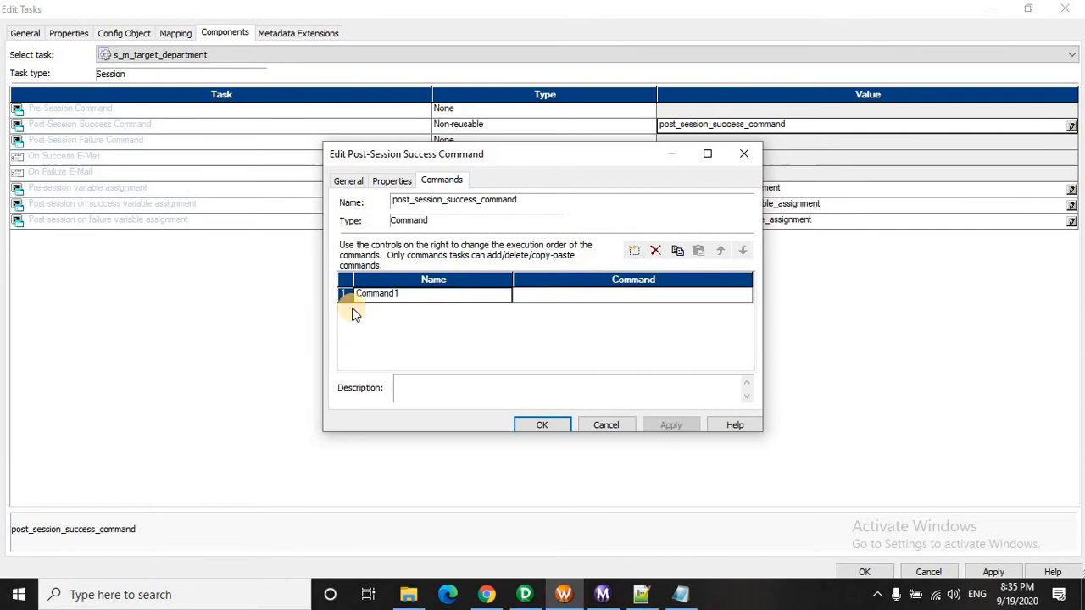
{"action": "double_click", "coordinate": [413, 293]}
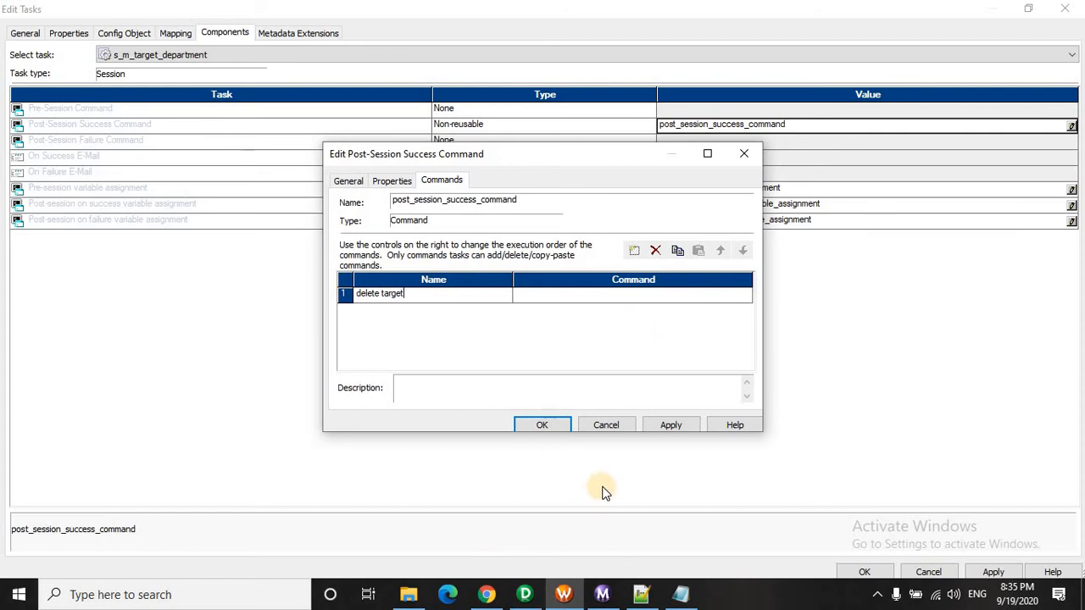
Copy "del $PMTargetFileDir\output.txt" from Notepad++ and enter it as the delete target command in Workflow Manager
{"action": "left_click", "coordinate": [641, 594]}
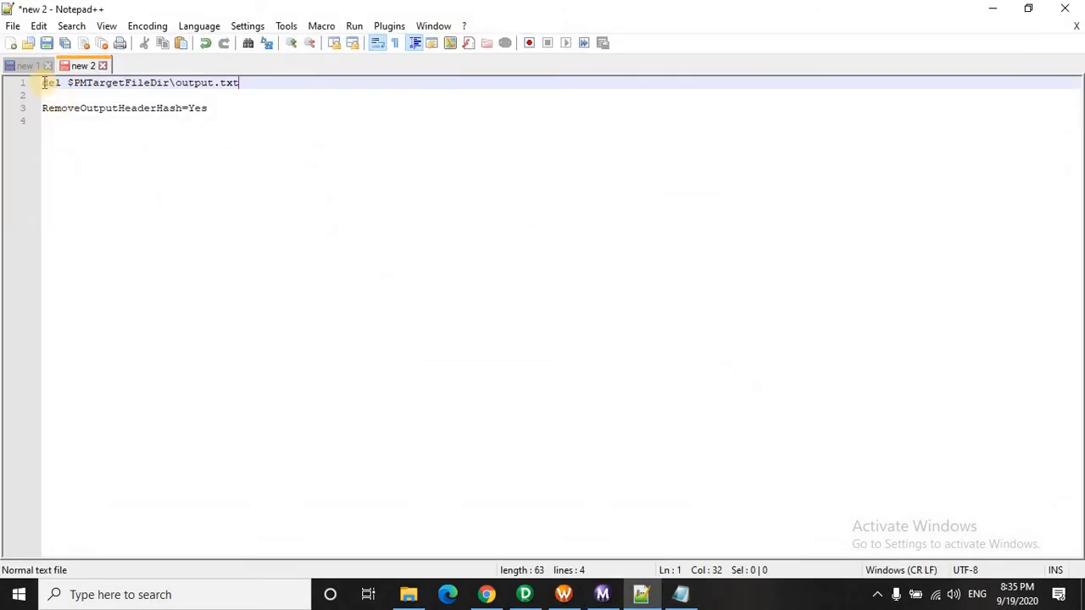
{"action": "left_click_drag", "start_coordinate": [45, 82], "coordinate": [257, 82]}
{"action": "key", "text": "ctrl+c"}
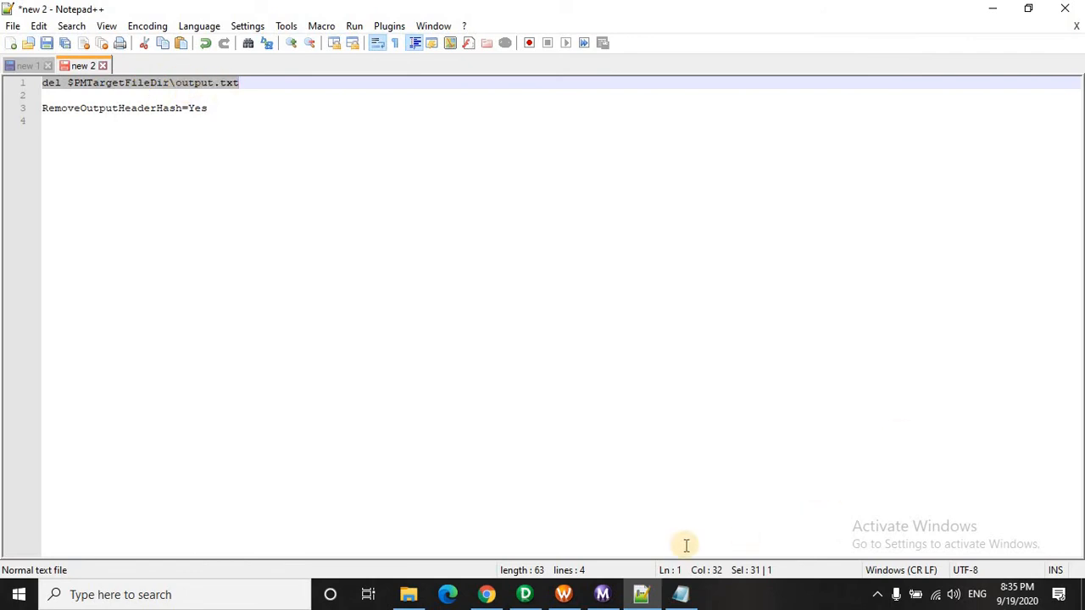
{"action": "left_click", "coordinate": [568, 595]}
{"action": "left_click", "coordinate": [612, 296]}
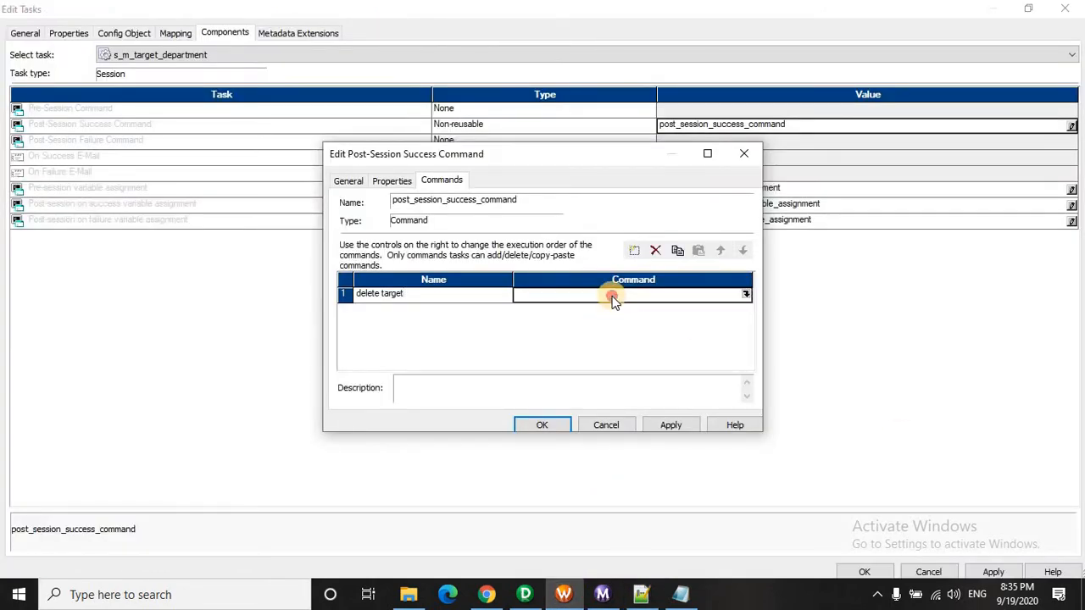
{"action": "left_click", "coordinate": [744, 293]}
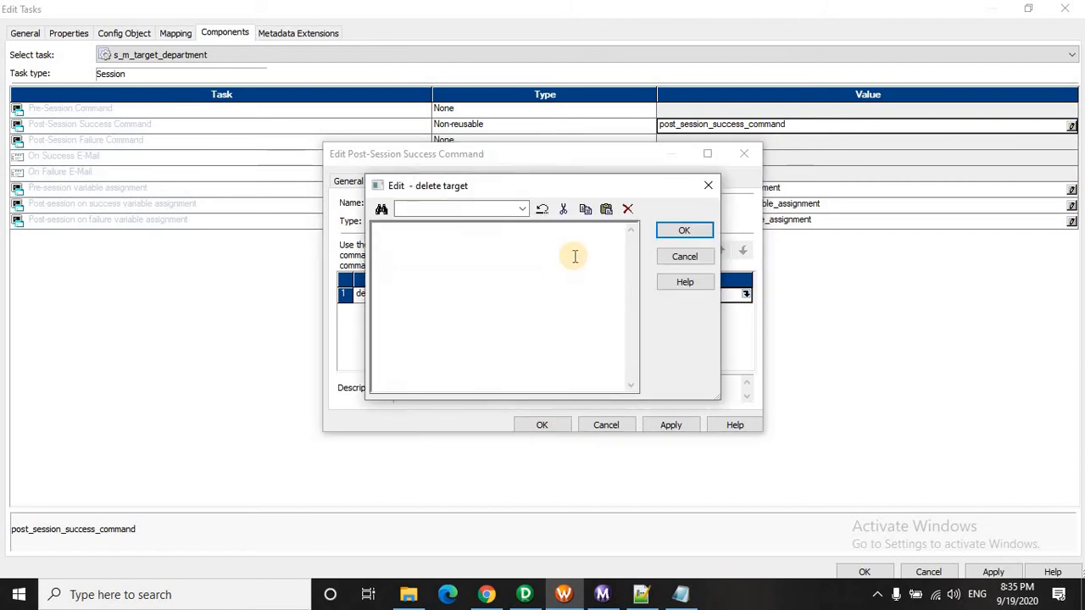
{"action": "key", "text": "ctrl+v"}
{"action": "left_click", "coordinate": [700, 231]}
Accept the post-session success command and the session settings, and save the workflow
{"action": "left_click", "coordinate": [544, 425]}
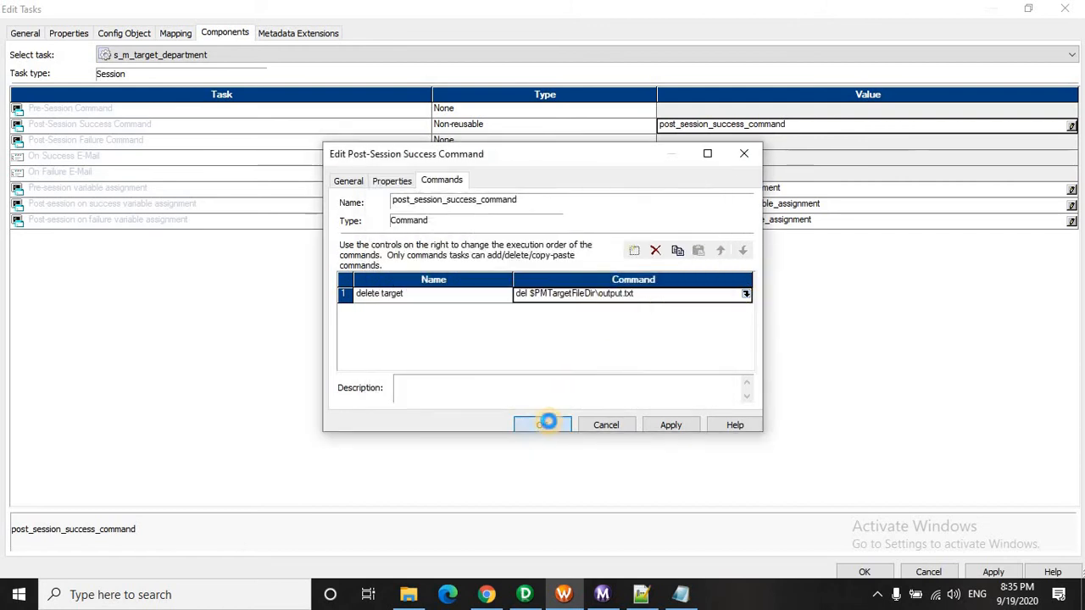
{"action": "left_click", "coordinate": [882, 573]}
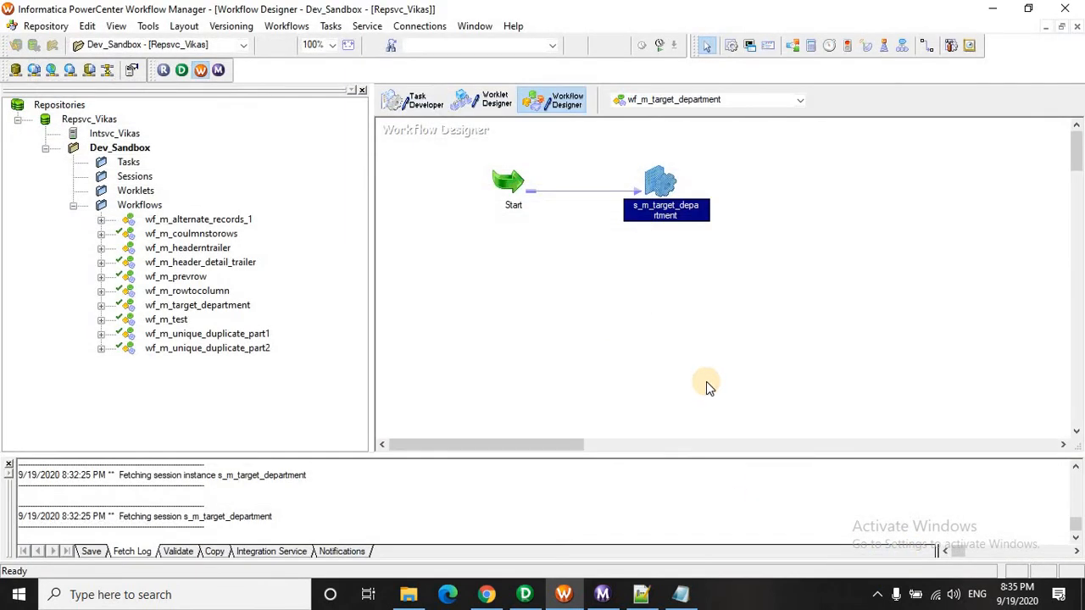
{"action": "key", "text": "ctrl+s"}
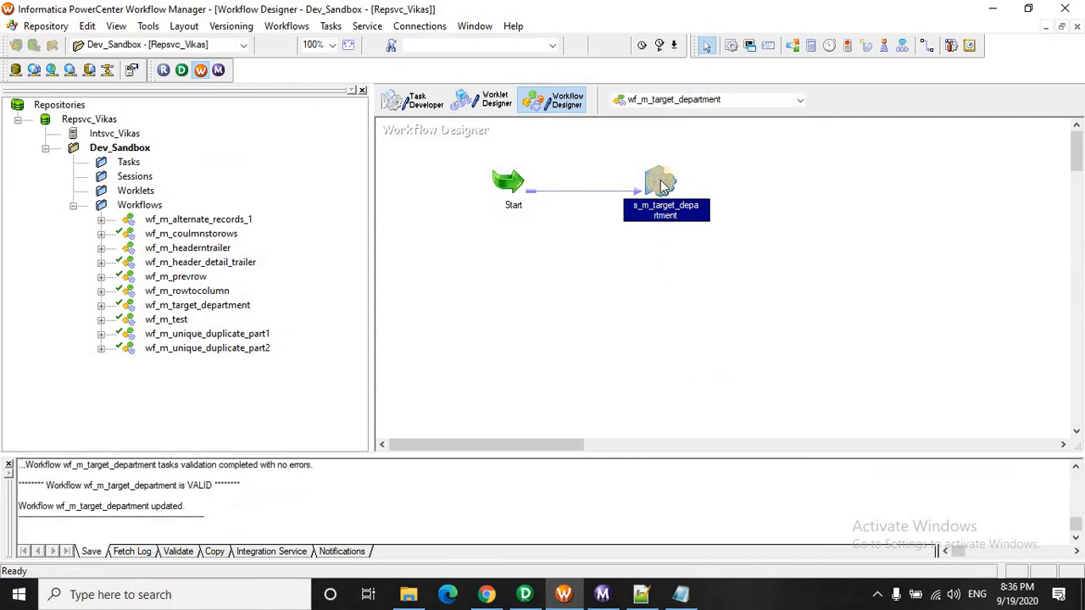
Start the s_m_target_department session task again and check the new run's status in Workflow Monitor
{"action": "right_click", "coordinate": [662, 186]}
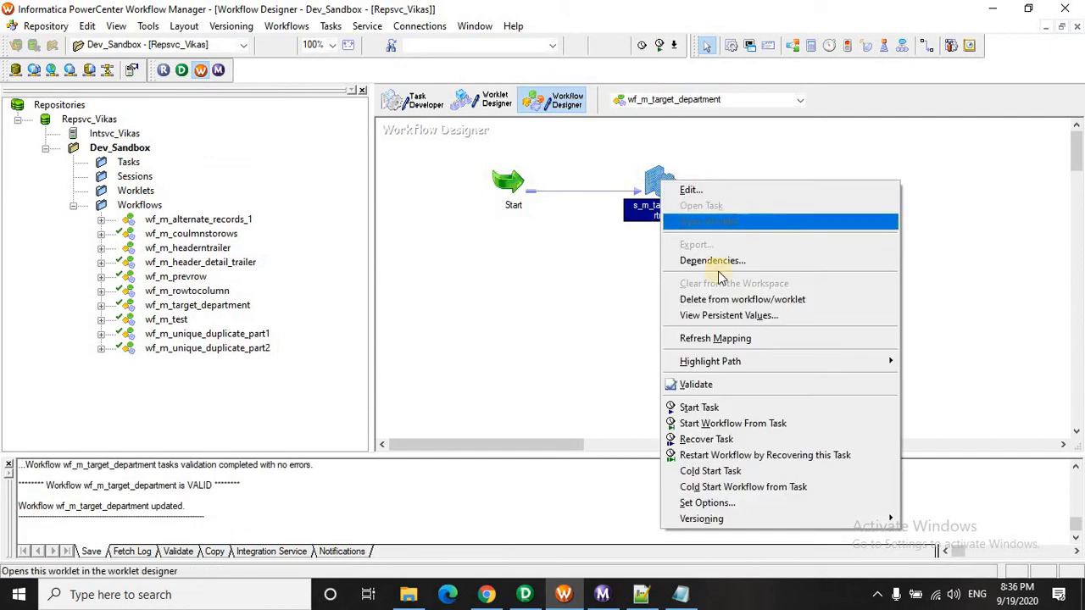
{"action": "left_click", "coordinate": [710, 410]}
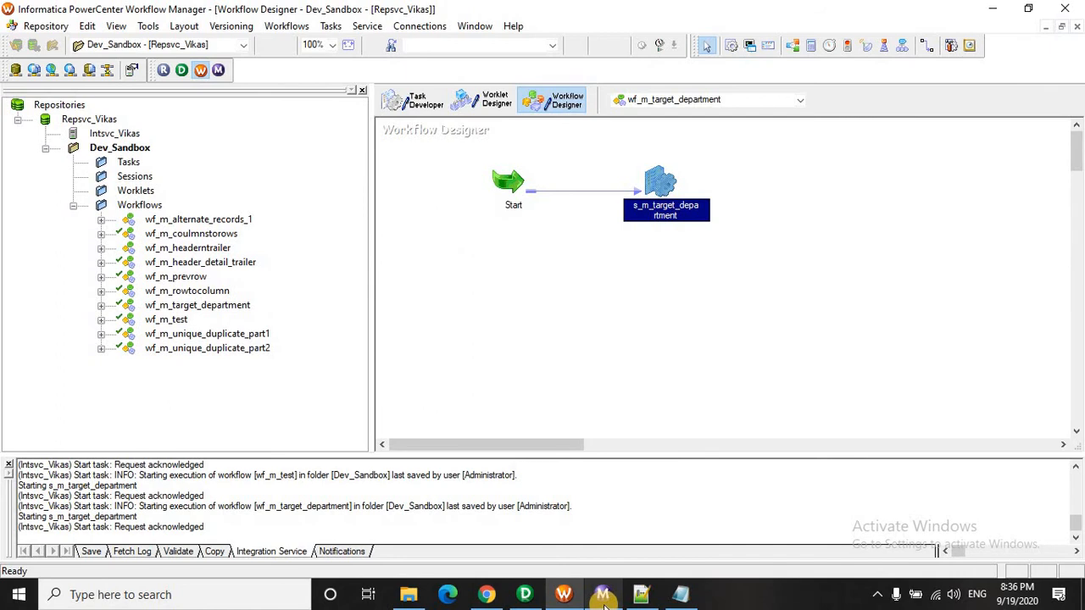
{"action": "mouse_move", "coordinate": [602, 597]}
{"action": "left_click", "coordinate": [605, 555]}
{"action": "left_click", "coordinate": [322, 102]}
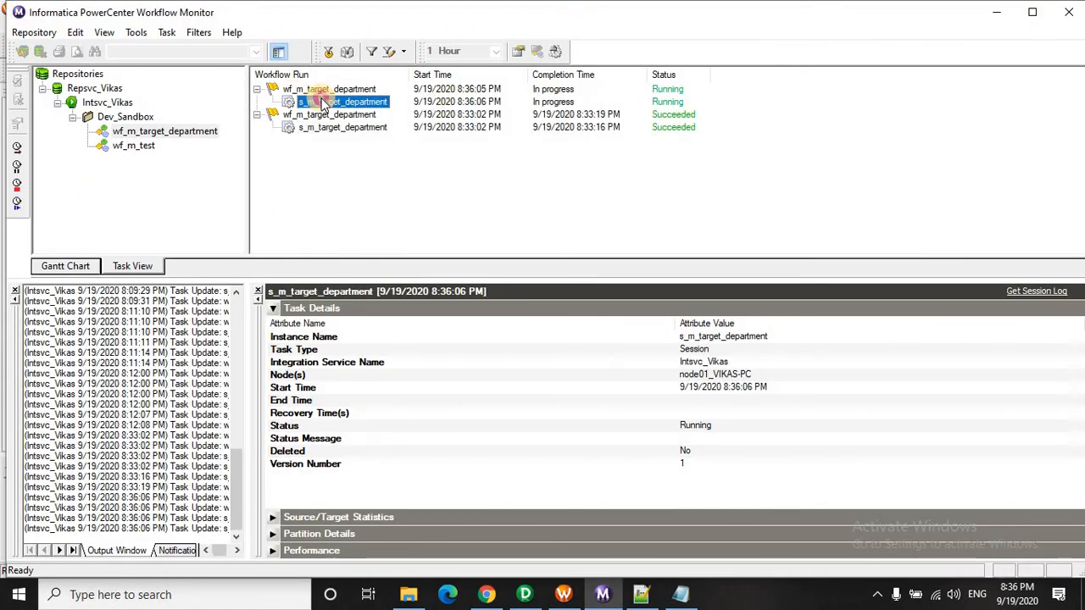
{"action": "left_click", "coordinate": [257, 115]}
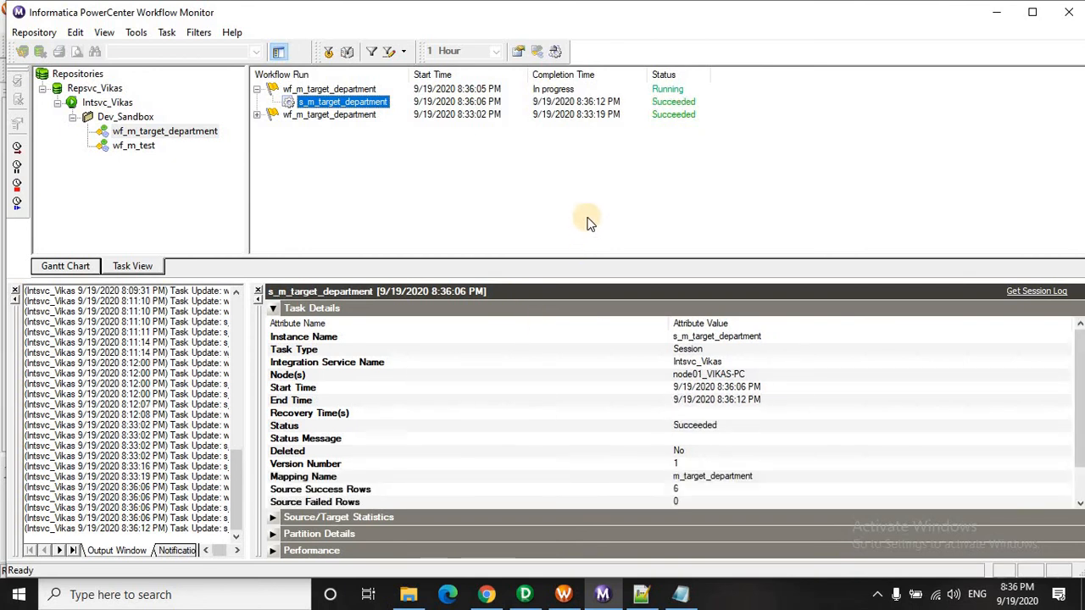
Switch to File Explorer and check whether output.txt is still in the TgtFiles folder
{"action": "left_click", "coordinate": [409, 594]}
{"action": "right_click", "coordinate": [331, 271]}
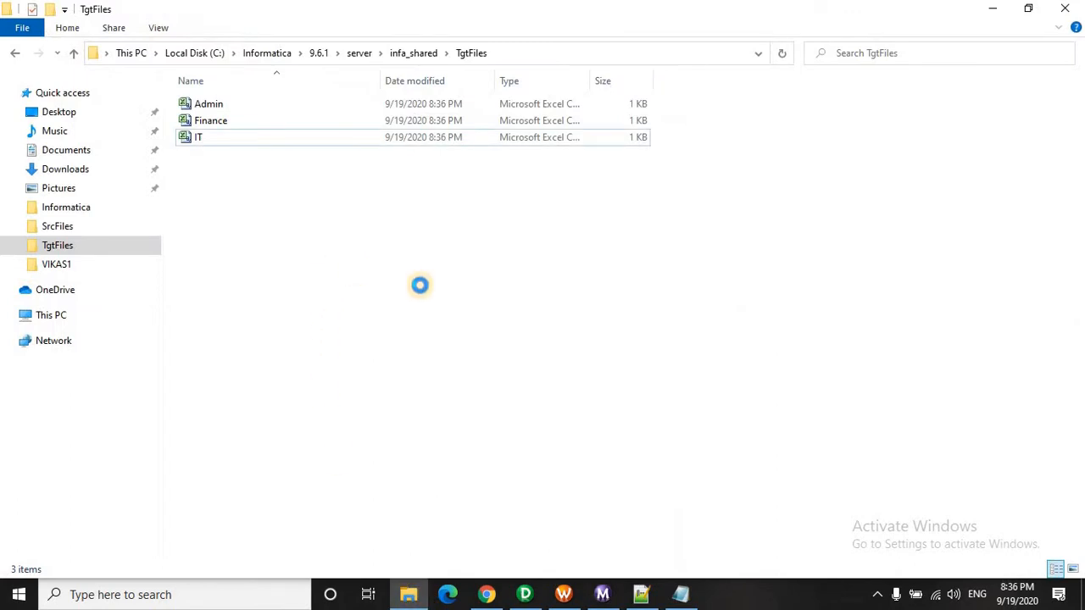
{"action": "left_click", "coordinate": [376, 335]}
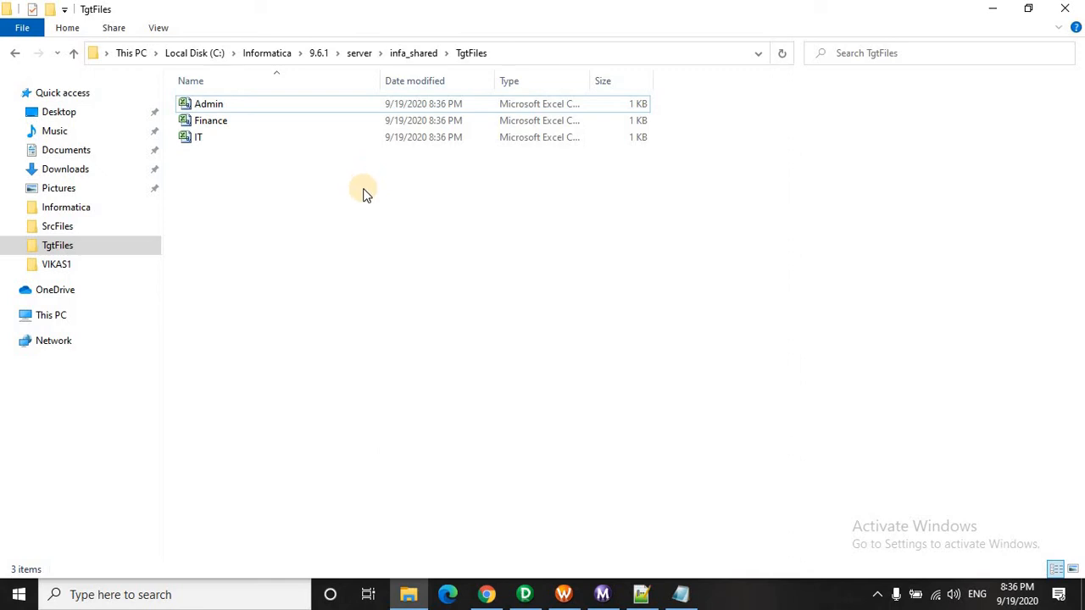
Add the line "4,HR" at the end of the input file in Notepad, save it and close Notepad
{"action": "left_click", "coordinate": [682, 598]}
{"action": "left_click", "coordinate": [682, 599]}
{"action": "left_click", "coordinate": [683, 595]}
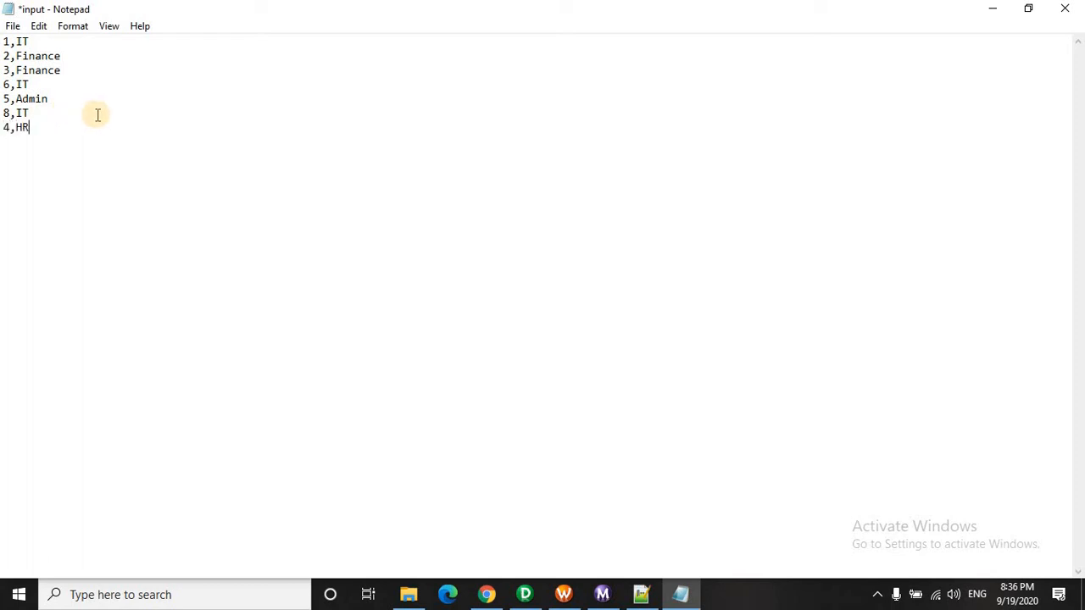
{"action": "key", "text": "ctrl+s"}
{"action": "left_click", "coordinate": [1065, 9]}
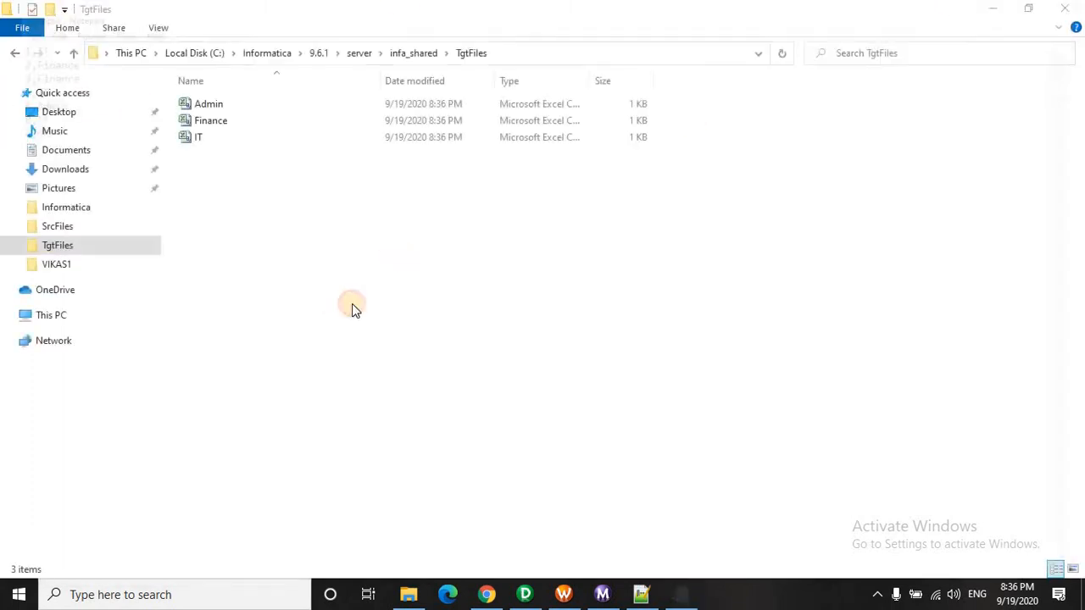
In Workflow Manager, set the header options of target dummy1 in the s_m_target_department session to Output Field Names and save the workflow
{"action": "left_click", "coordinate": [563, 594]}
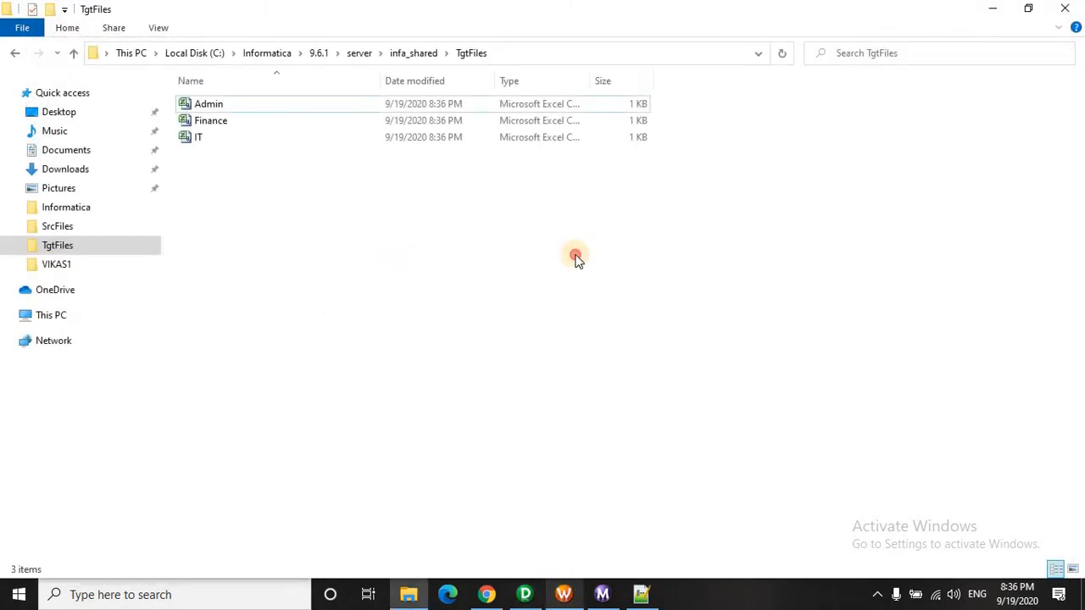
{"action": "double_click", "coordinate": [666, 187]}
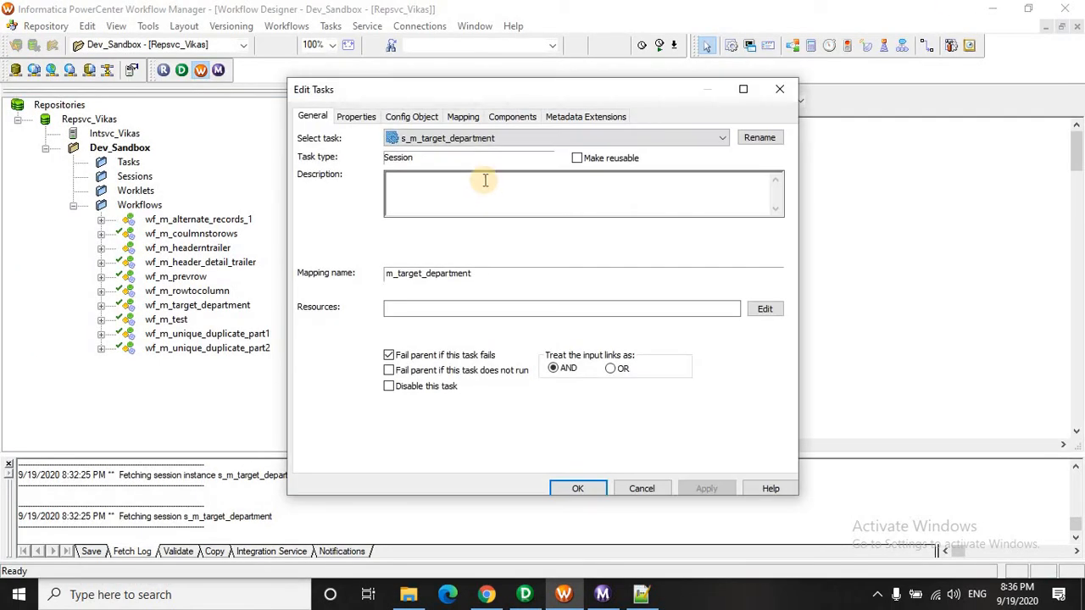
{"action": "left_click", "coordinate": [463, 116]}
{"action": "left_click", "coordinate": [743, 89]}
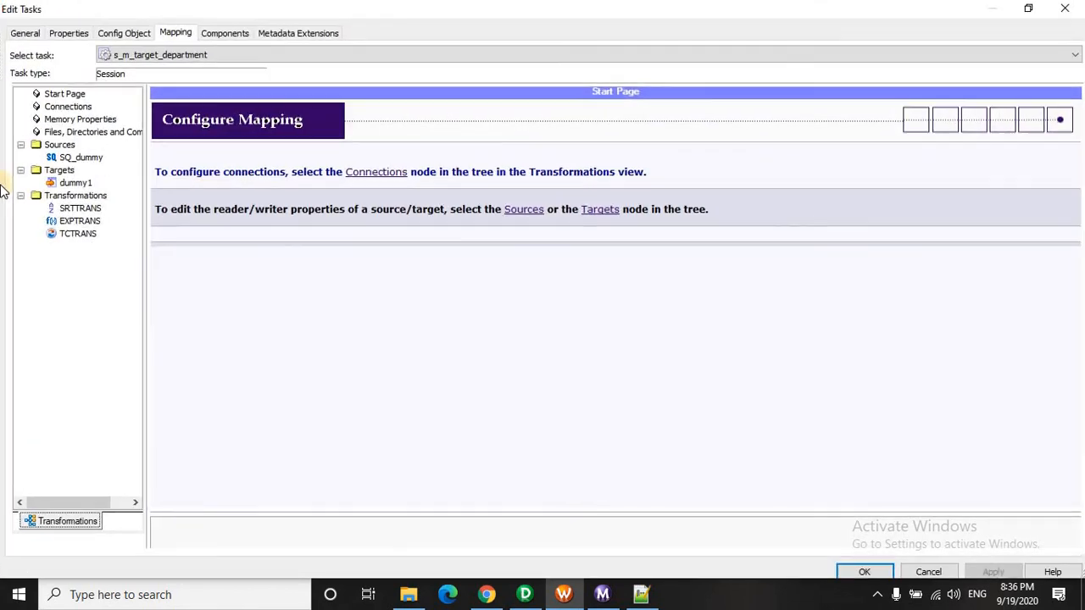
{"action": "left_click", "coordinate": [74, 183]}
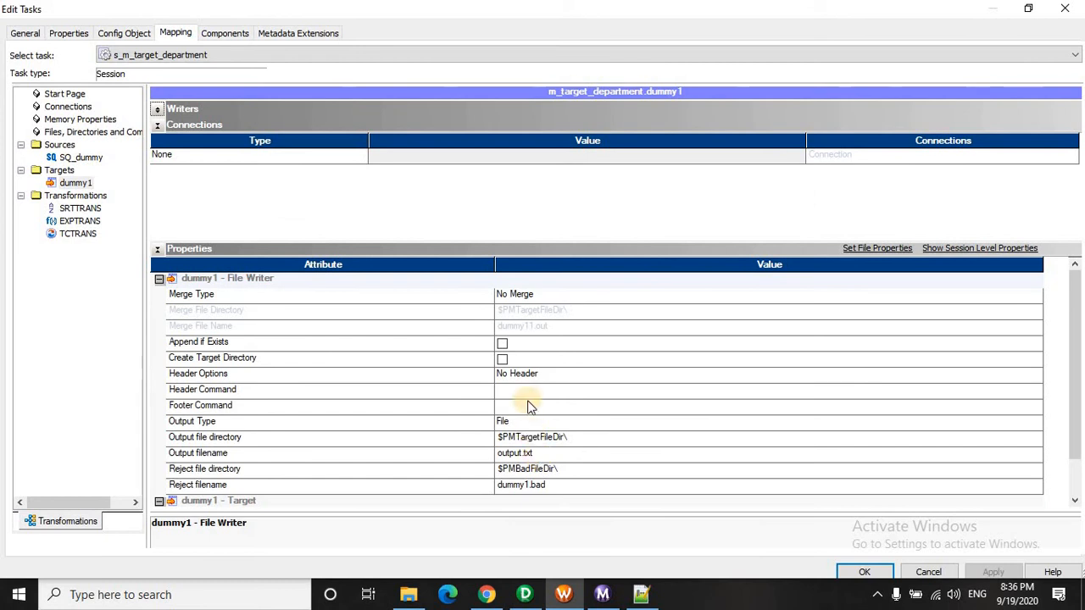
{"action": "left_click", "coordinate": [541, 379]}
{"action": "left_click", "coordinate": [530, 403]}
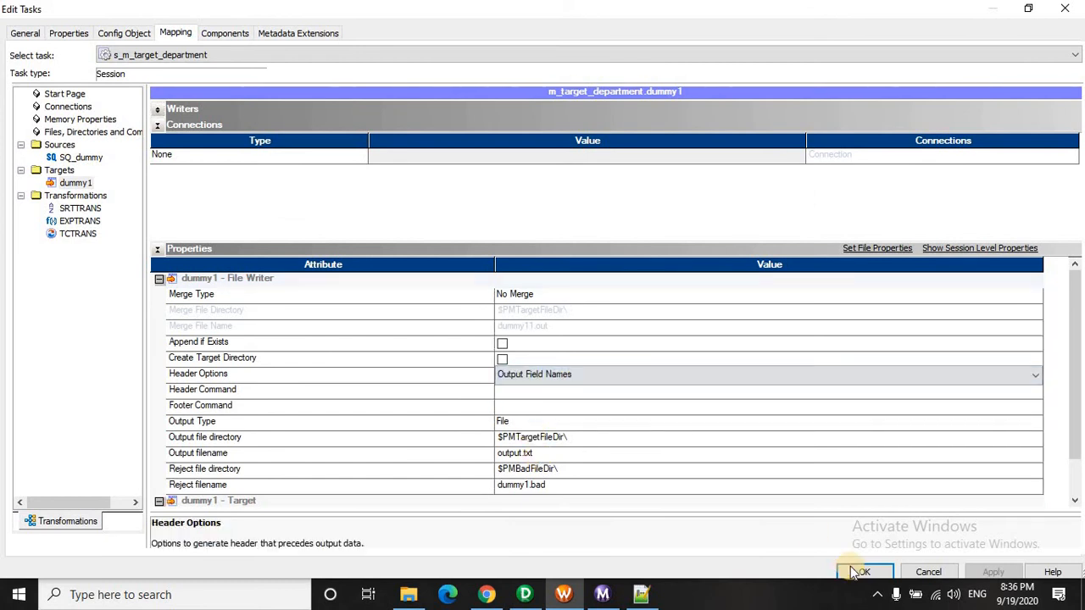
{"action": "left_click", "coordinate": [864, 571]}
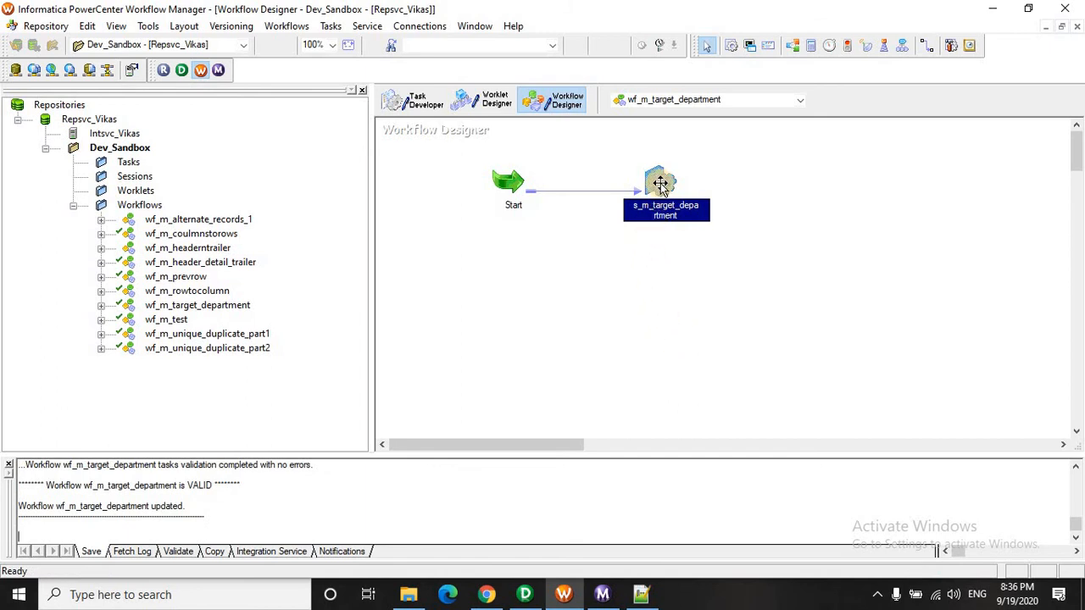
Switch to Designer and check the columns of the dummy1 target definition in the m_target_department mapping
{"action": "mouse_move", "coordinate": [525, 590]}
{"action": "left_click", "coordinate": [507, 456]}
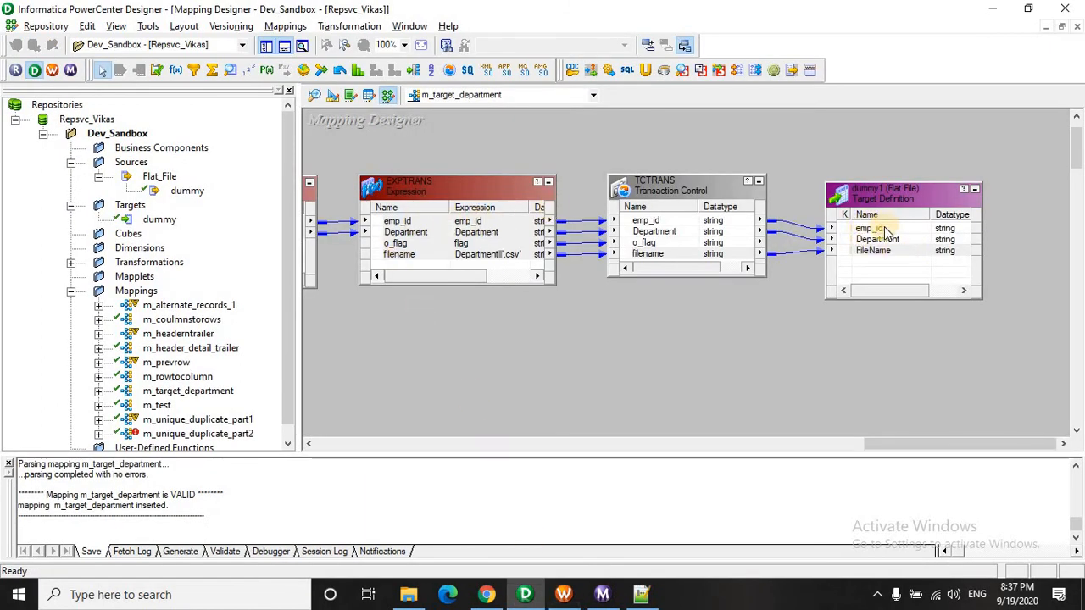
{"action": "key", "text": "alt+Tab"}
Return to Workflow Manager, start the s_m_target_department session task and check its new run's status in Workflow Monitor
{"action": "left_click", "coordinate": [650, 225]}
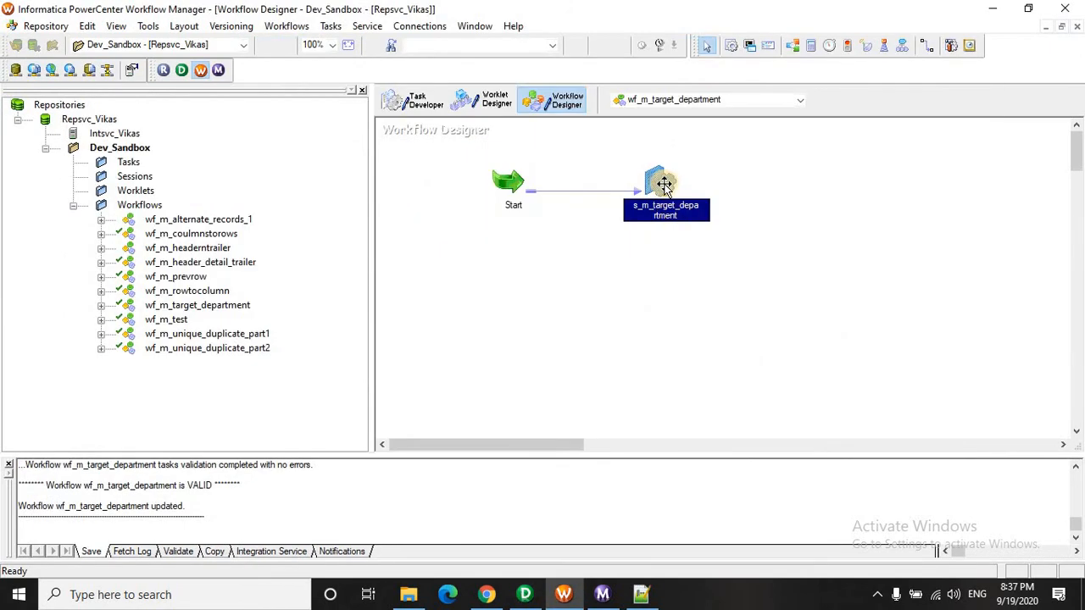
{"action": "right_click", "coordinate": [664, 185]}
{"action": "left_click", "coordinate": [725, 410]}
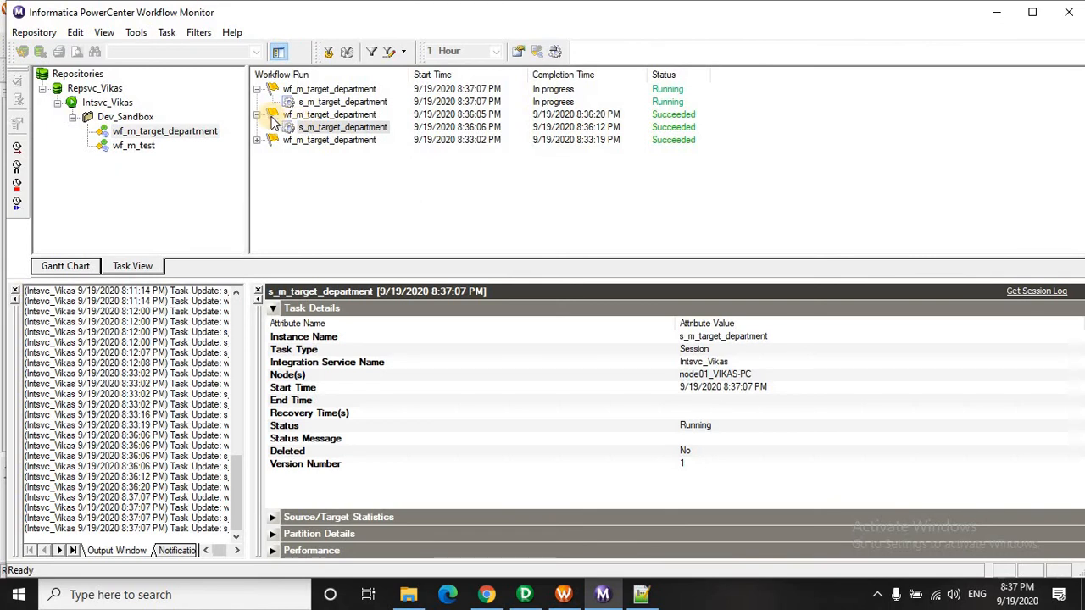
{"action": "left_click", "coordinate": [257, 114]}
{"action": "left_click", "coordinate": [342, 102]}
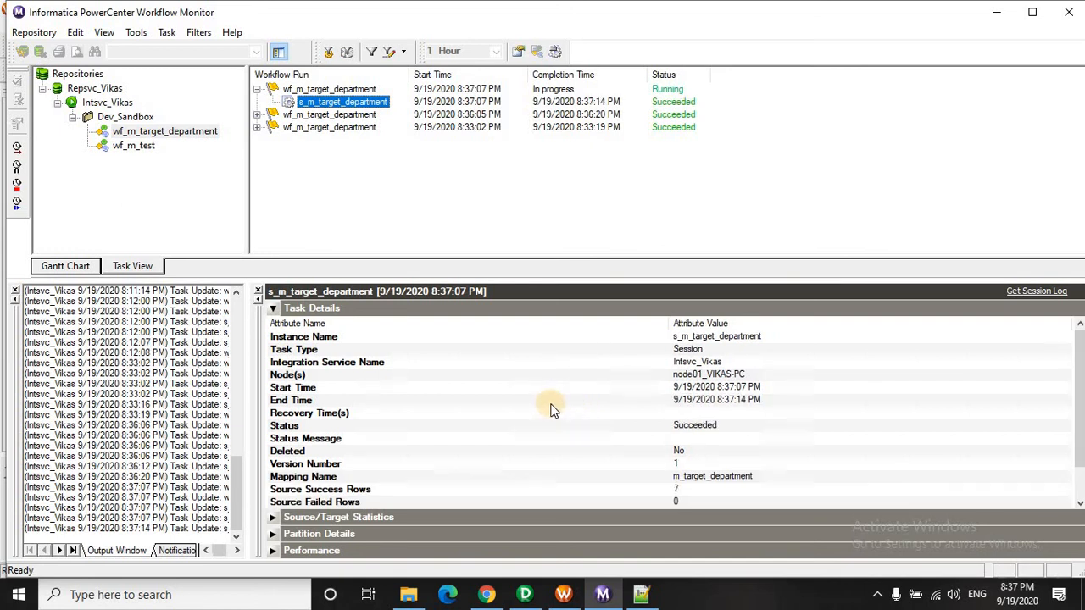
{"action": "left_click", "coordinate": [566, 376]}
Switch to File Explorer and refresh the TgtFiles folder to check the generated department files
{"action": "left_click", "coordinate": [408, 596]}
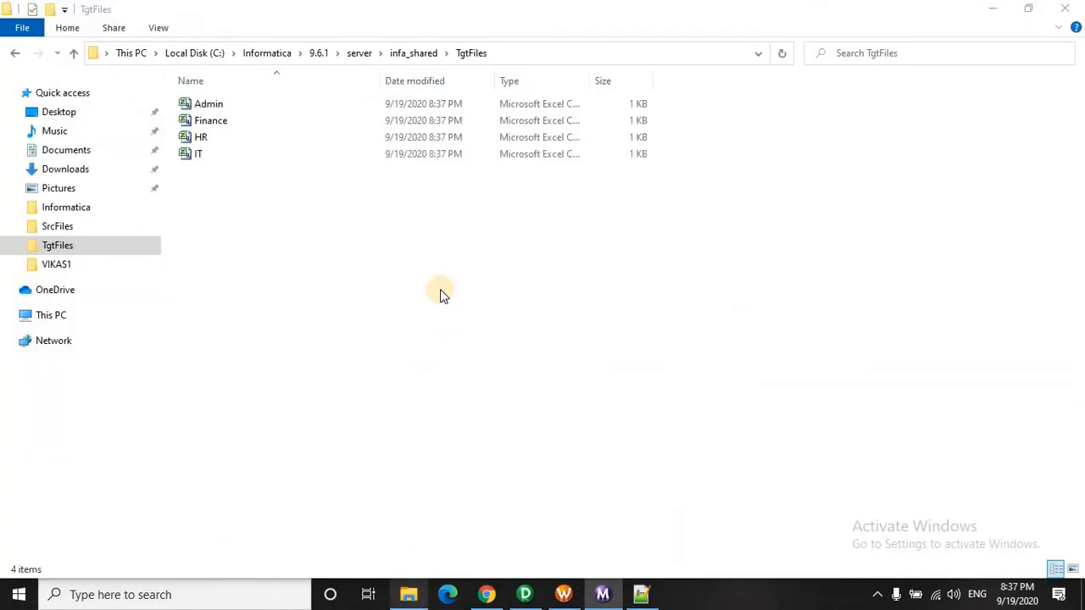
{"action": "right_click", "coordinate": [350, 193]}
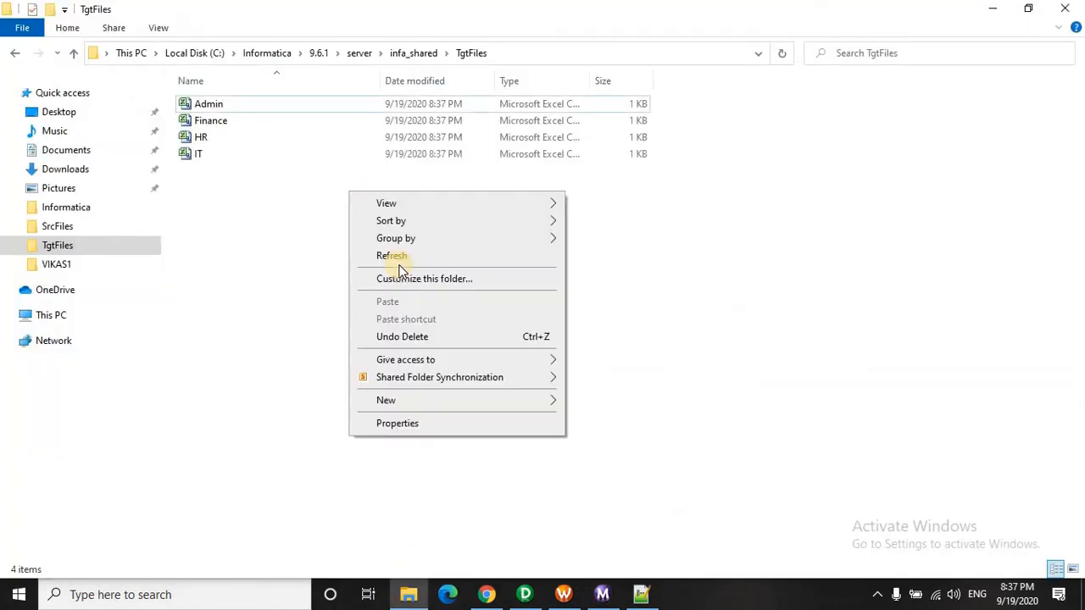
{"action": "left_click", "coordinate": [388, 255]}
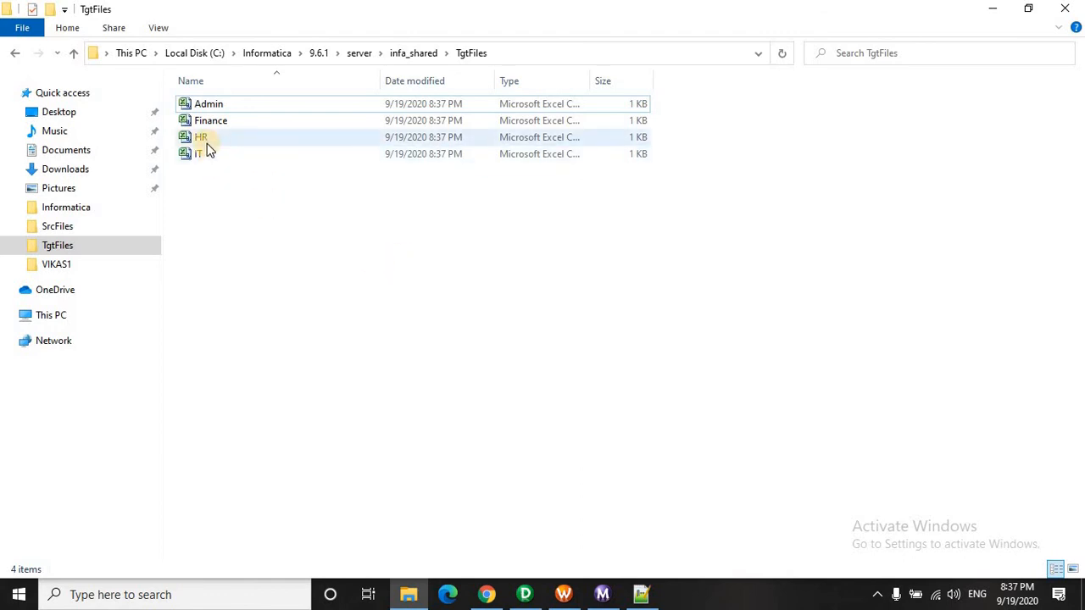
Open the HR file in Excel, dismiss the Office activation wizard, maximize the window and examine the header row
{"action": "left_click", "coordinate": [340, 141]}
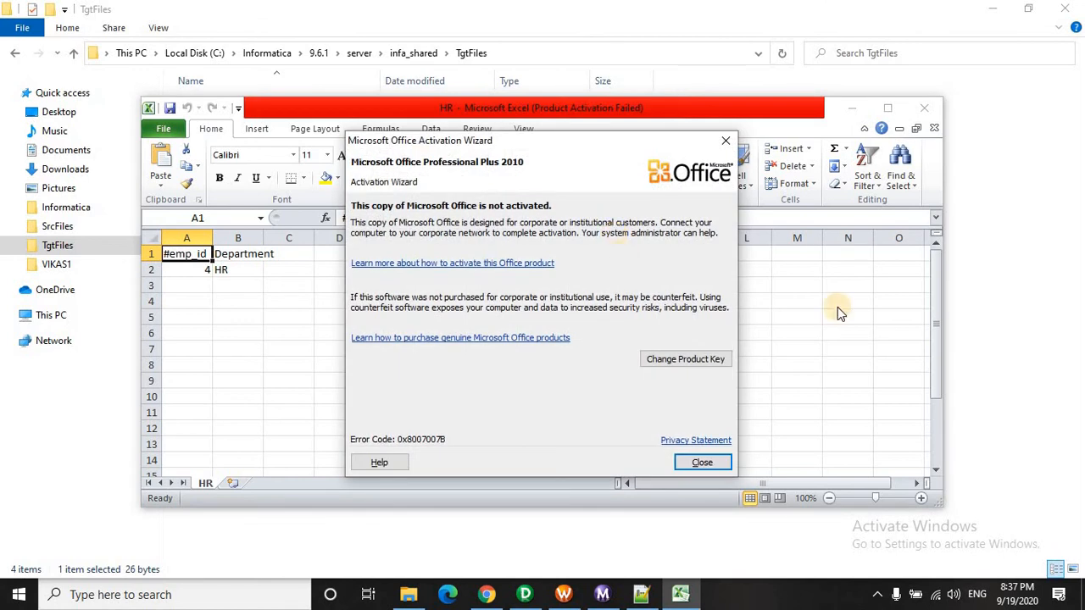
{"action": "left_click", "coordinate": [704, 463]}
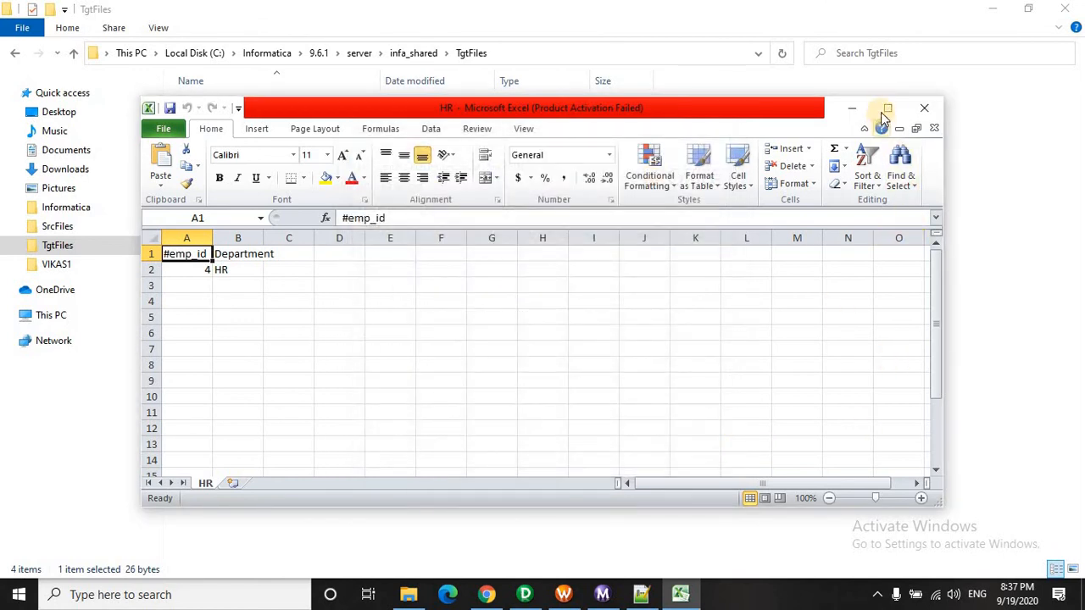
{"action": "left_click", "coordinate": [887, 109]}
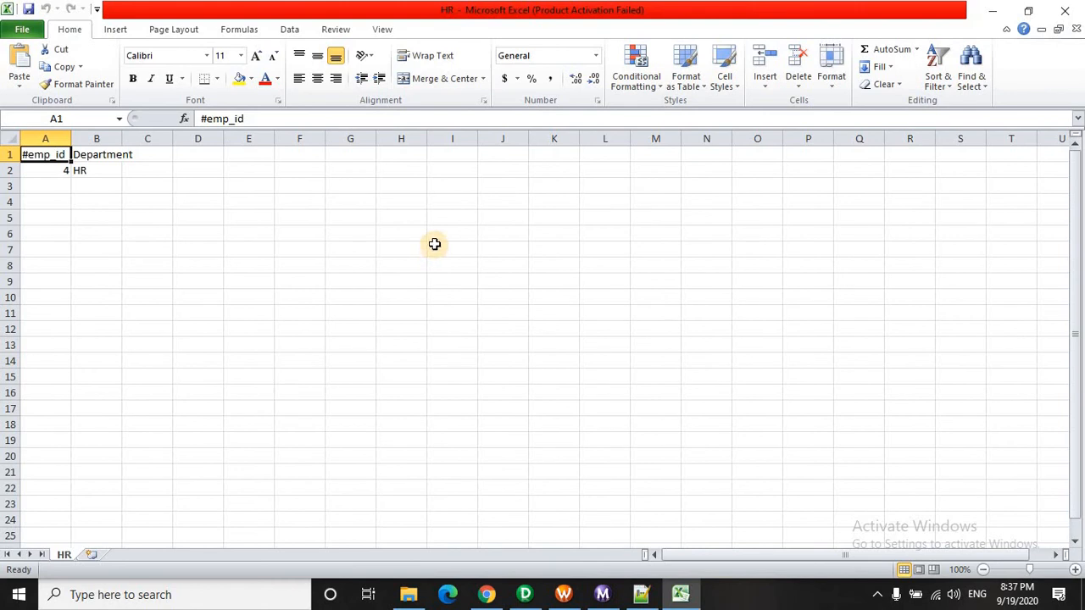
{"action": "left_click", "coordinate": [83, 204]}
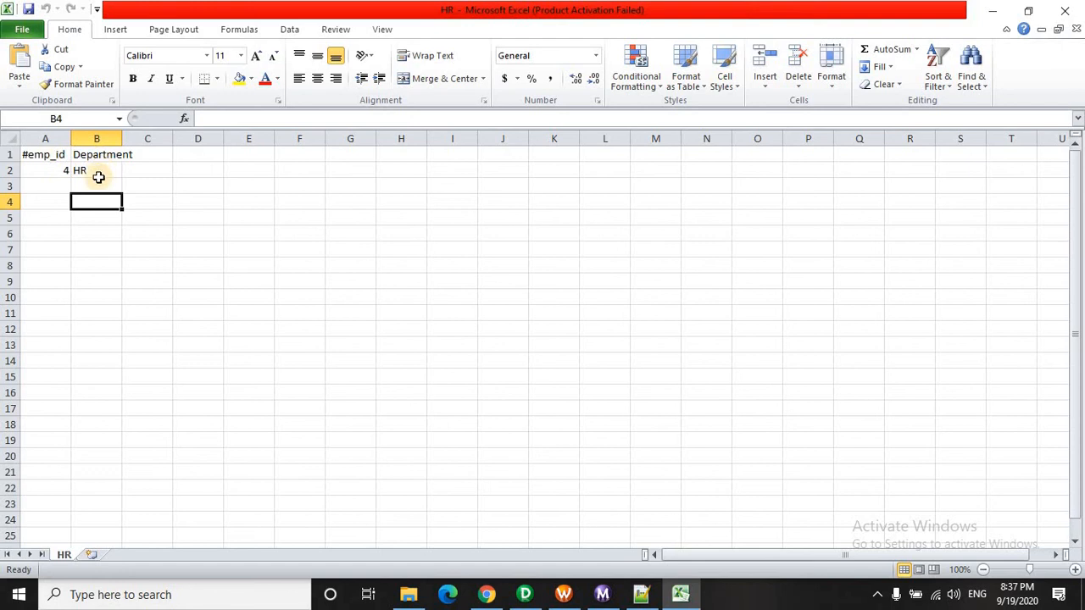
{"action": "left_click_drag", "start_coordinate": [42, 157], "coordinate": [121, 157]}
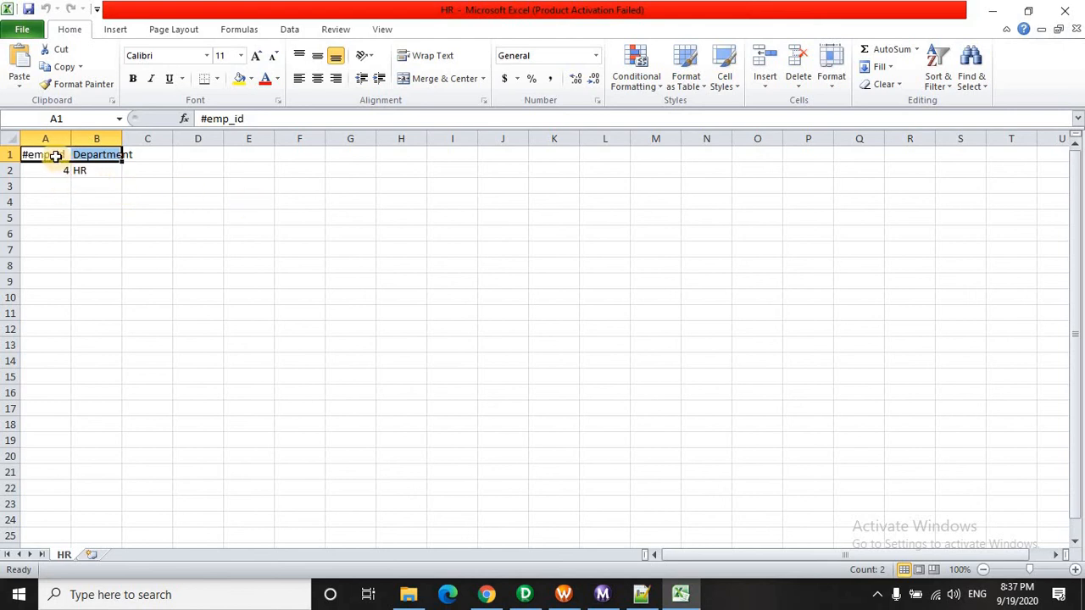
Reopen the s_m_target_department session in Workflow Manager and review the mapping properties of source SQ_dummy and target dummy1
{"action": "left_click", "coordinate": [564, 594]}
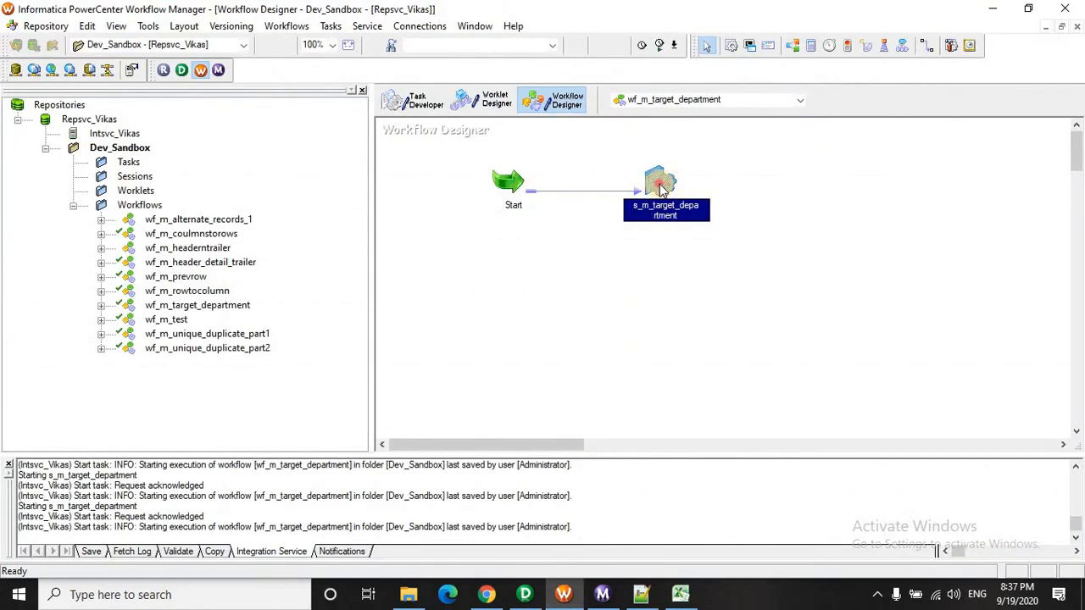
{"action": "double_click", "coordinate": [661, 188]}
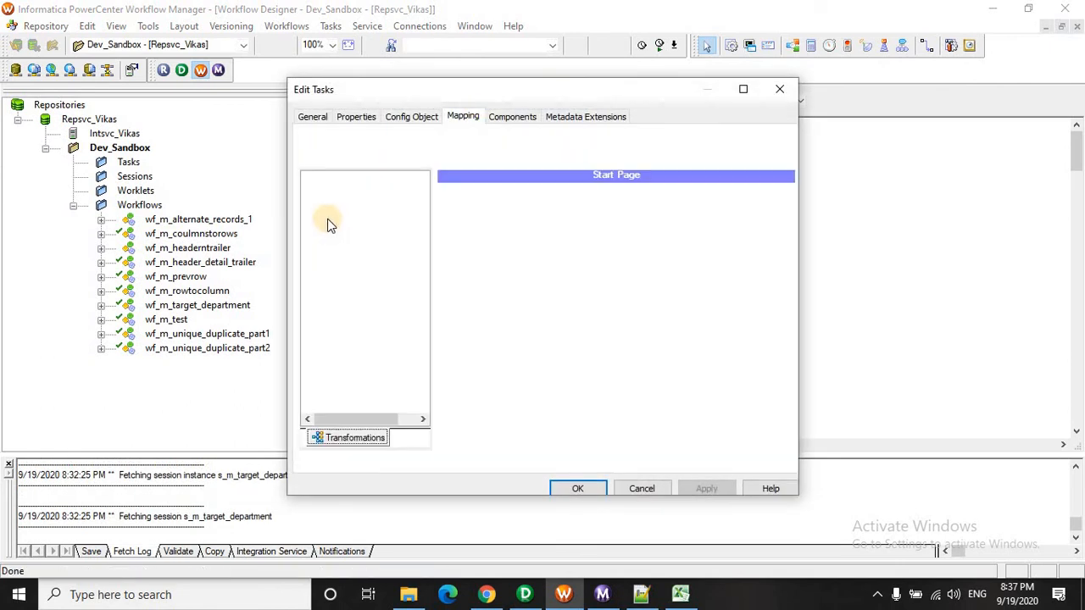
{"action": "left_click", "coordinate": [353, 242]}
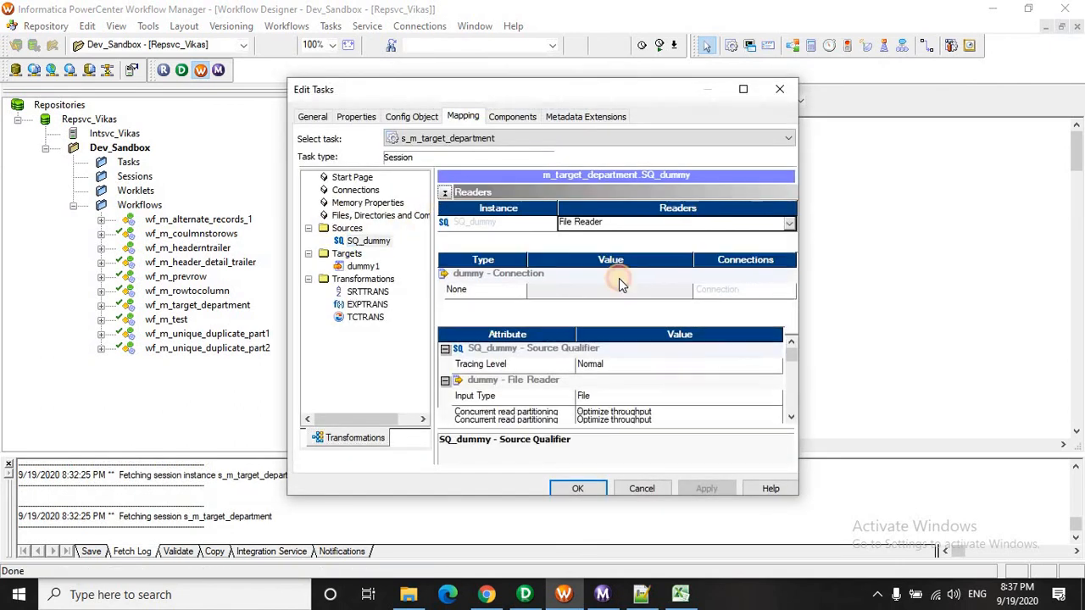
{"action": "left_click", "coordinate": [743, 91]}
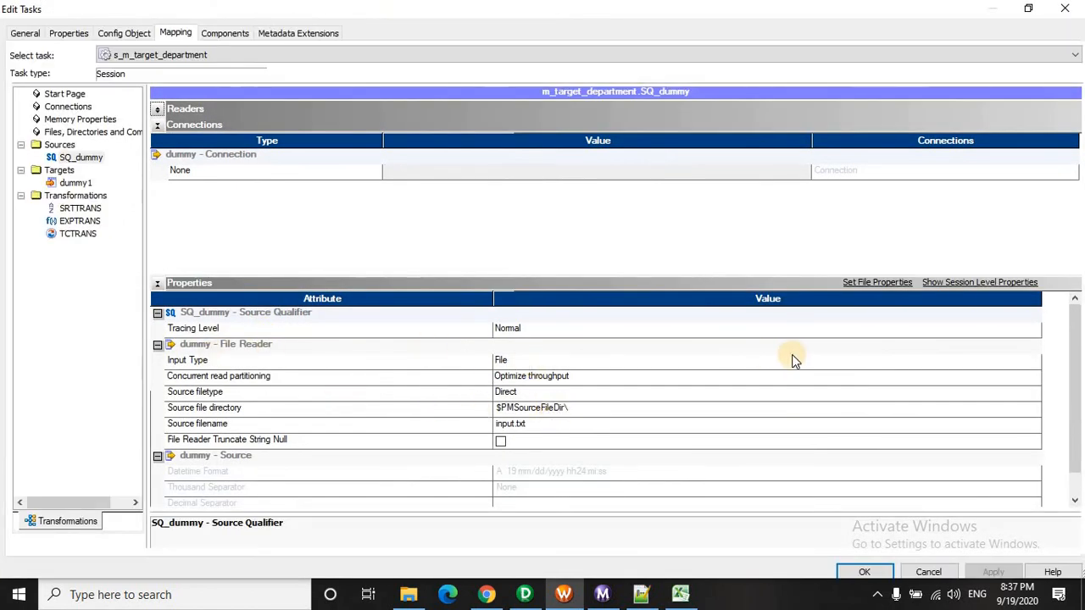
{"action": "left_click_drag", "start_coordinate": [1075, 315], "coordinate": [1080, 366]}
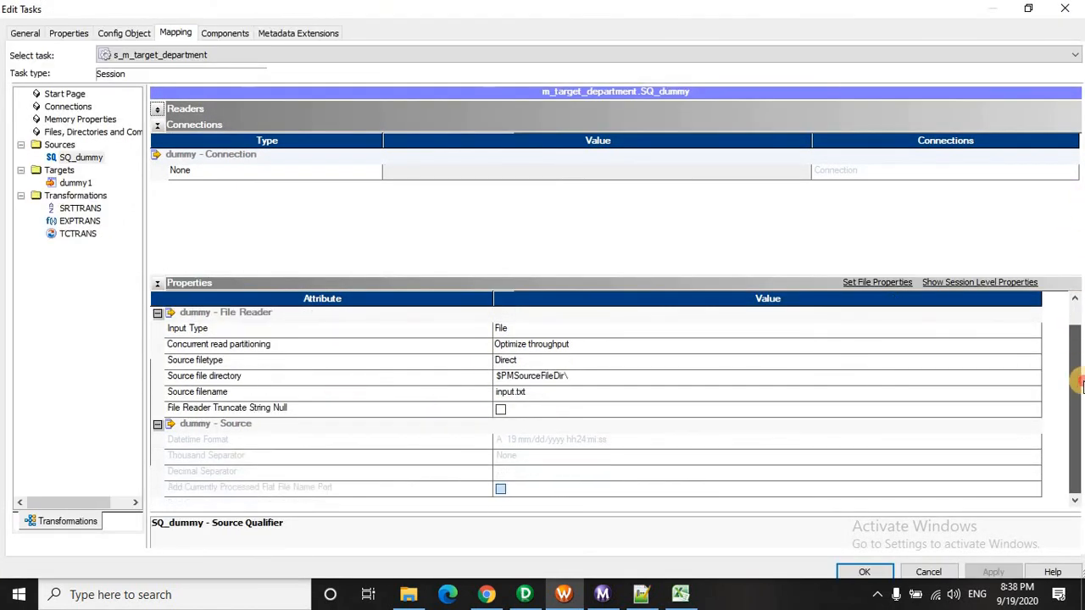
{"action": "left_click", "coordinate": [73, 176]}
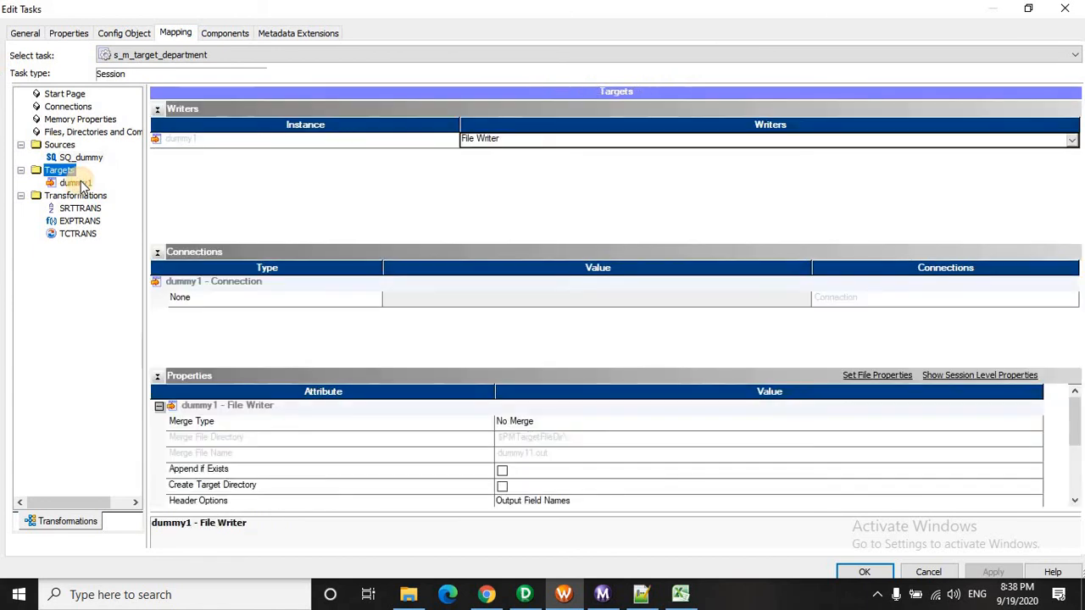
{"action": "left_click", "coordinate": [79, 183]}
{"action": "left_click", "coordinate": [157, 109]}
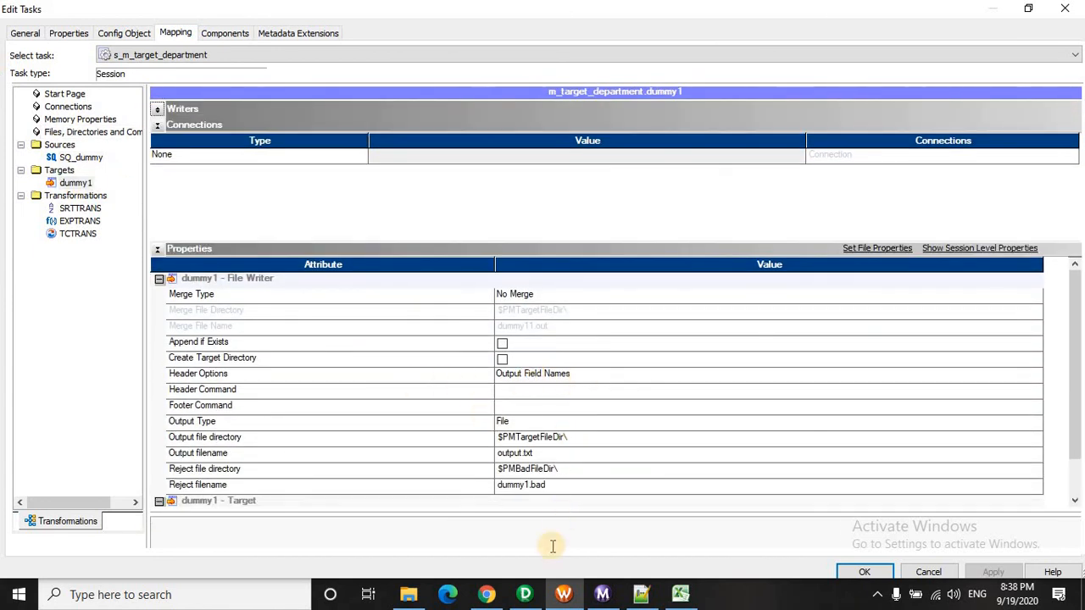
Recheck the HR file's header in Excel and close it, and copy the property name RemoveOutputHeaderHash from the notes in Notepad++
{"action": "left_click", "coordinate": [679, 594]}
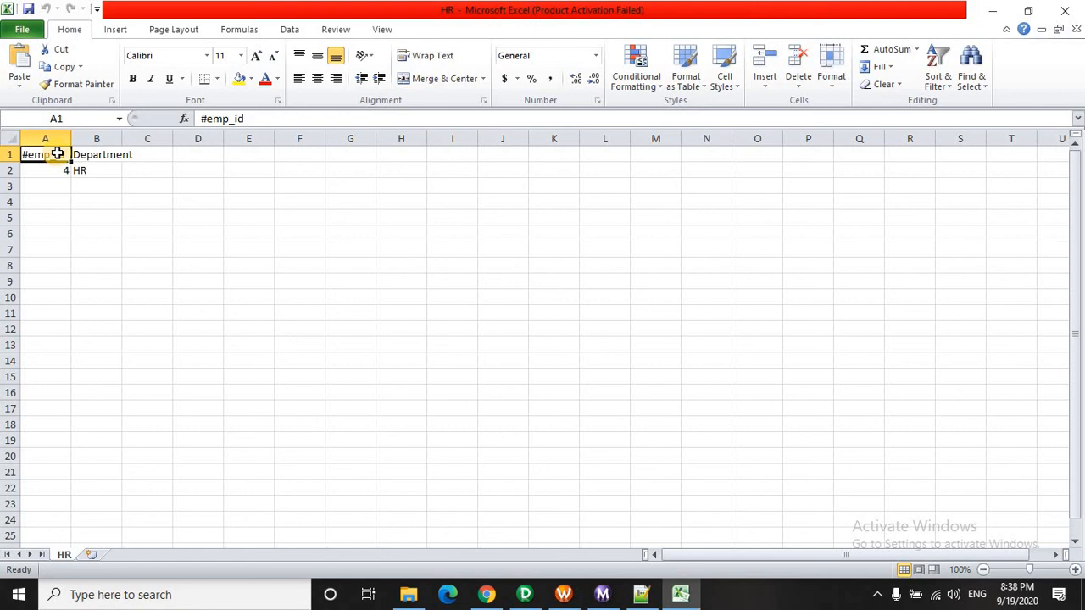
{"action": "left_click", "coordinate": [1070, 12]}
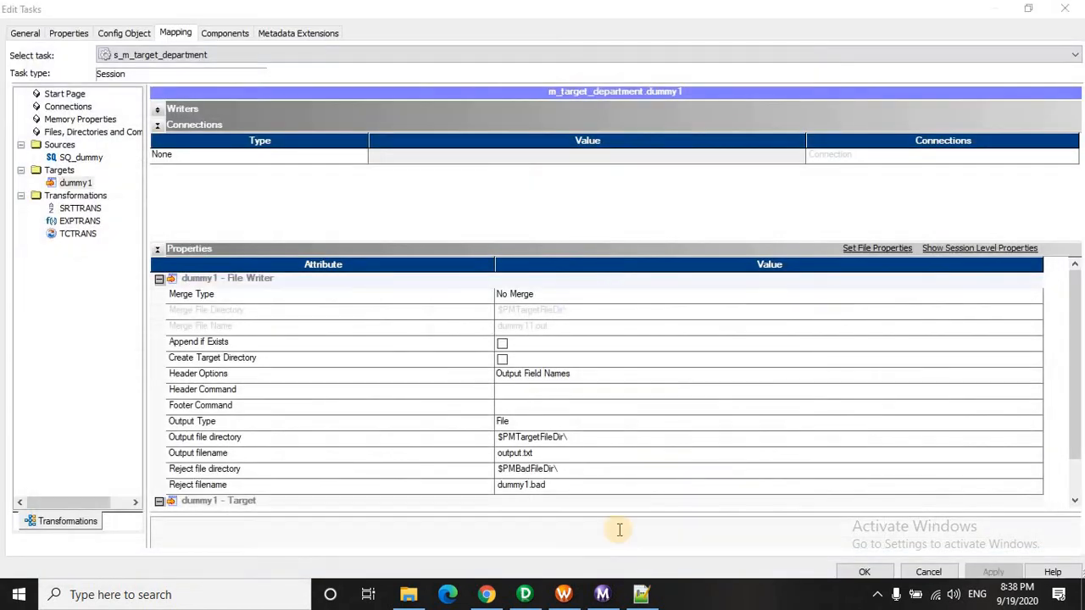
{"action": "left_click", "coordinate": [642, 594]}
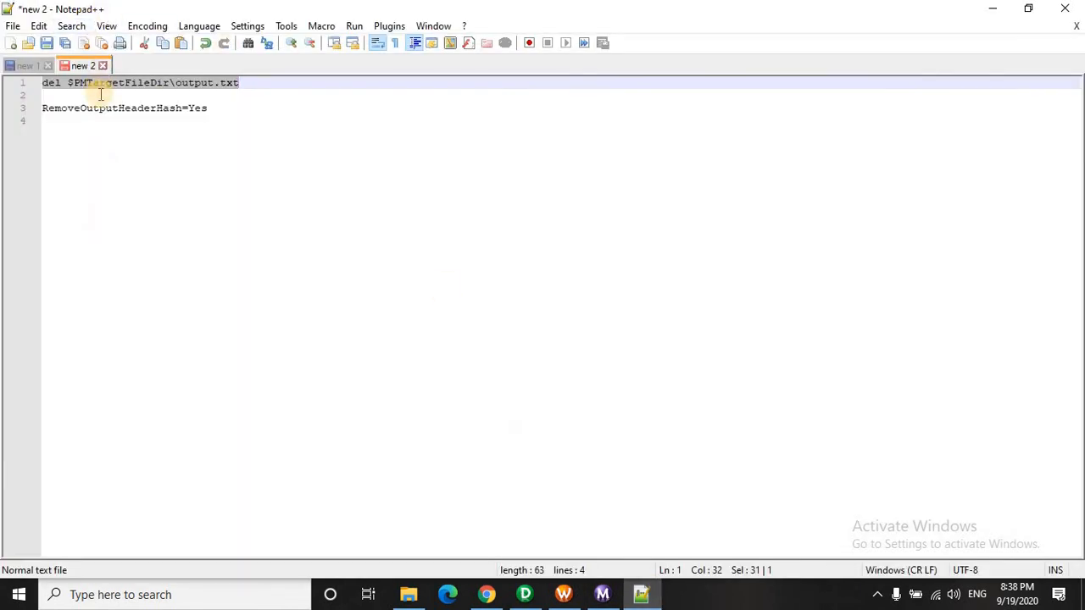
{"action": "left_click", "coordinate": [172, 108]}
{"action": "left_click_drag", "start_coordinate": [172, 108], "coordinate": [34, 109]}
{"action": "key", "text": "ctrl+c"}
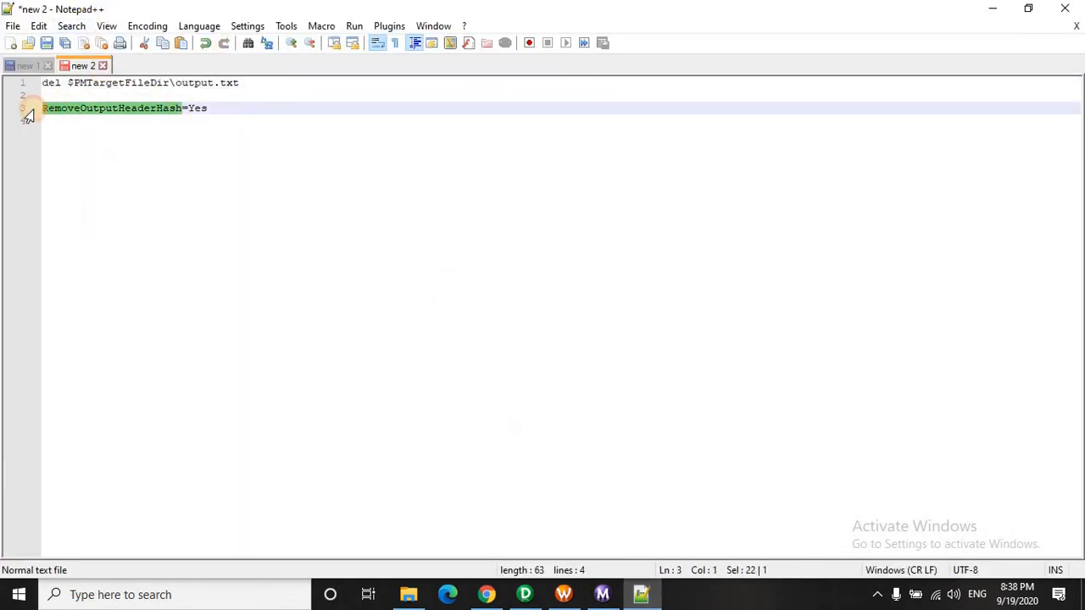
Switch to Workflow Manager and add the custom property RemoveOutputHeaderHash with value Yes to the s_m_target_department session's config object
{"action": "left_click", "coordinate": [563, 594]}
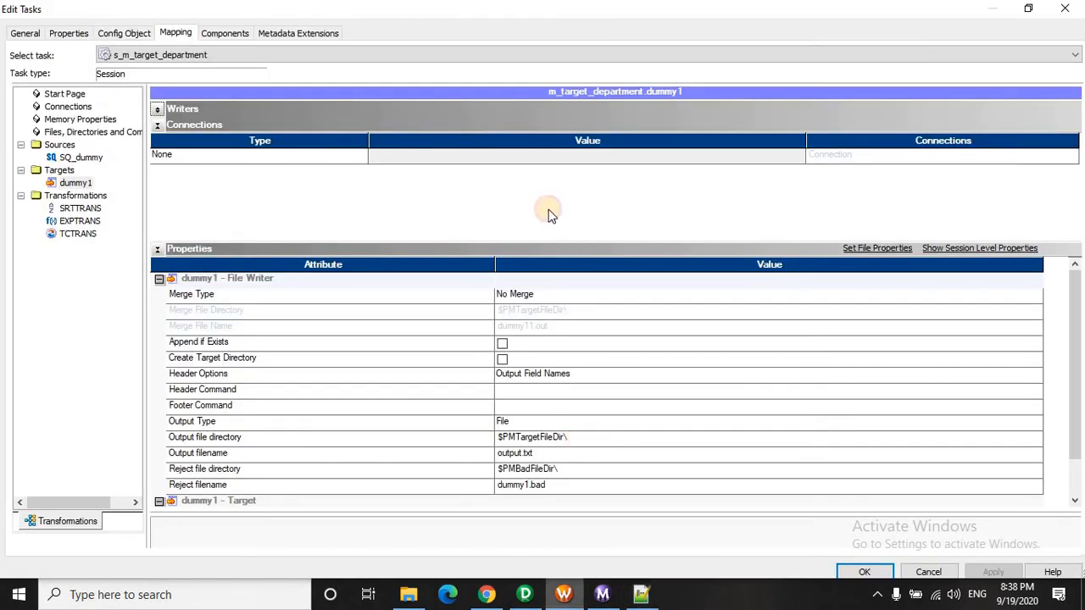
{"action": "left_click", "coordinate": [140, 36]}
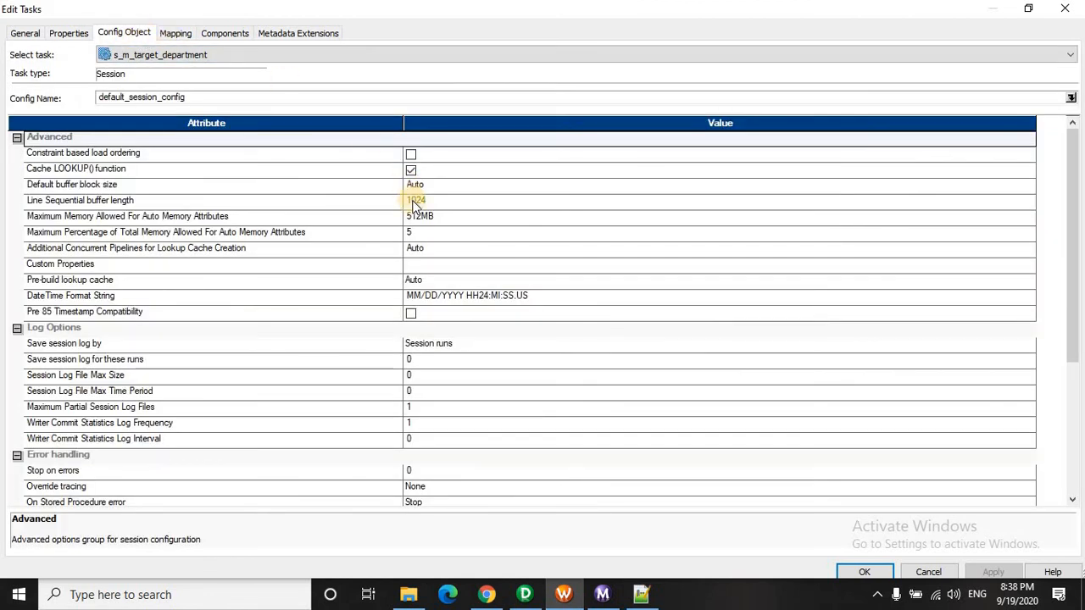
{"action": "left_click", "coordinate": [416, 264]}
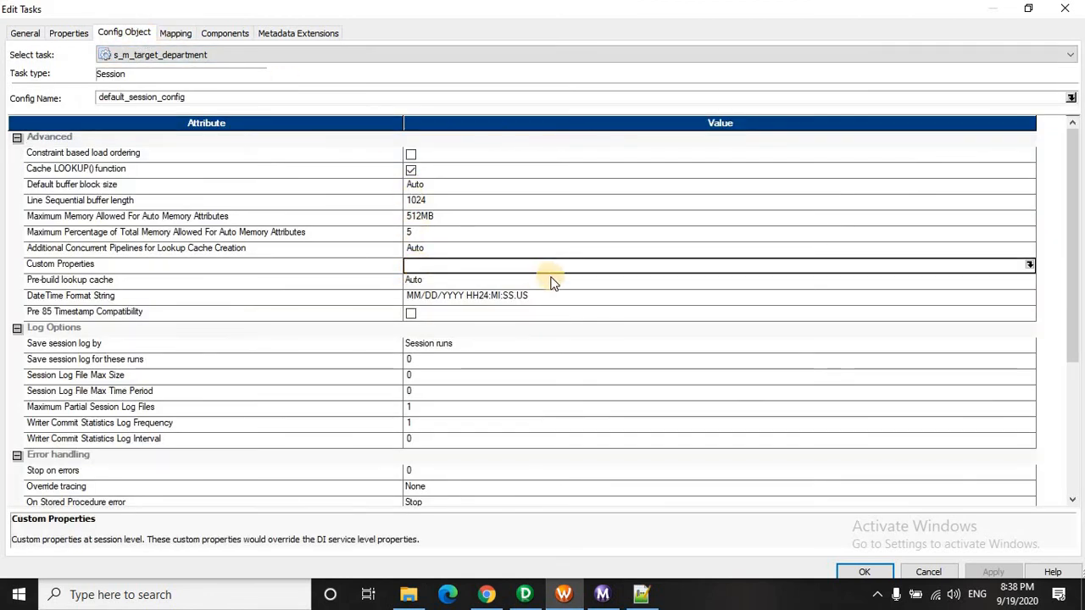
{"action": "left_click", "coordinate": [1029, 265]}
{"action": "left_click", "coordinate": [695, 215]}
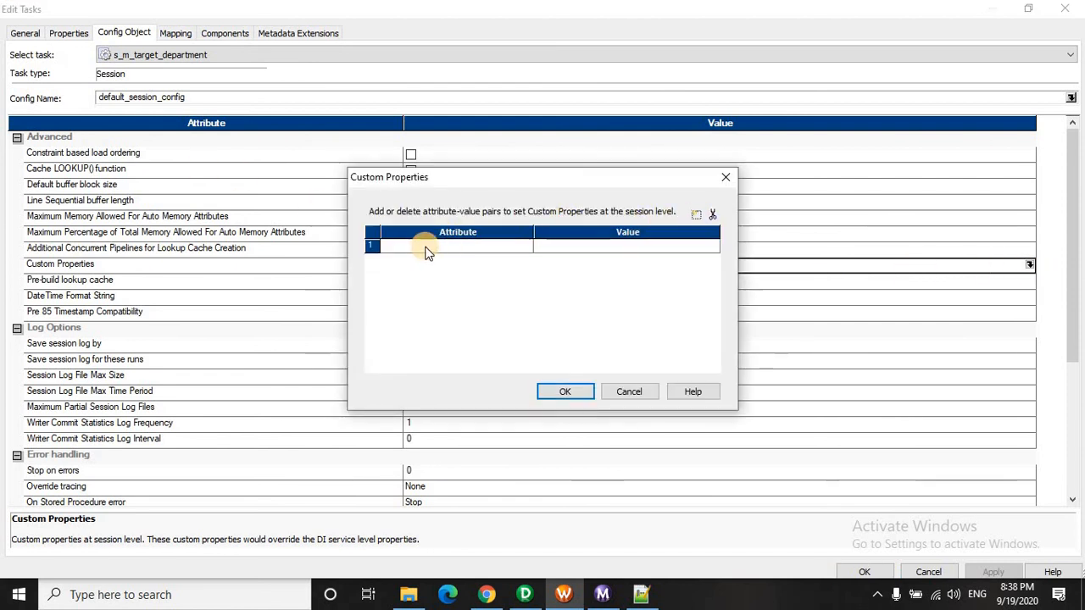
{"action": "left_click", "coordinate": [425, 252]}
{"action": "key", "text": "ctrl+v"}
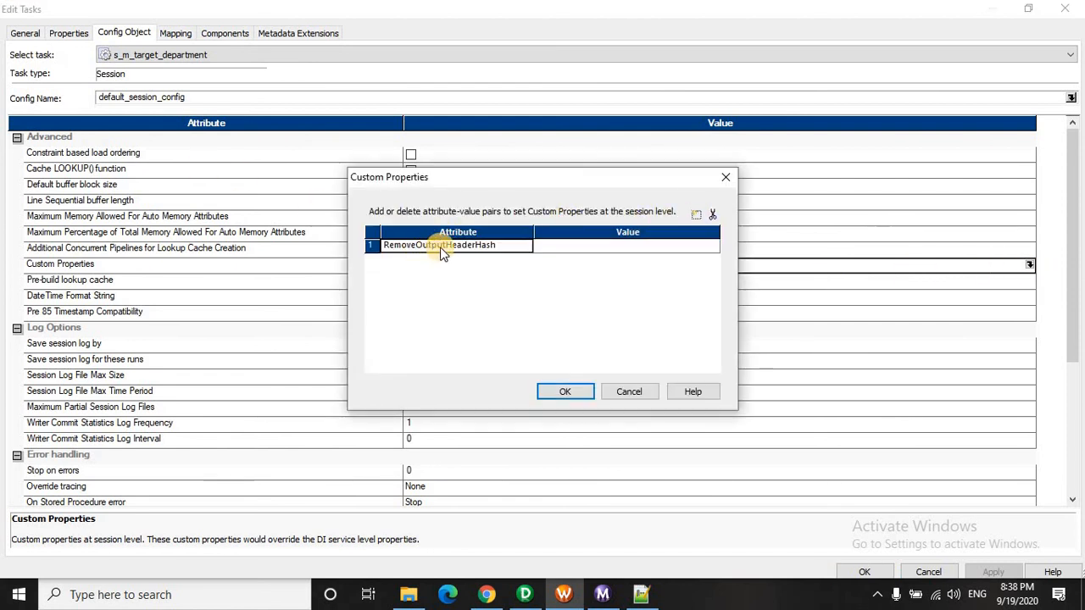
{"action": "left_click", "coordinate": [558, 251]}
{"action": "type", "text": "Yes"}
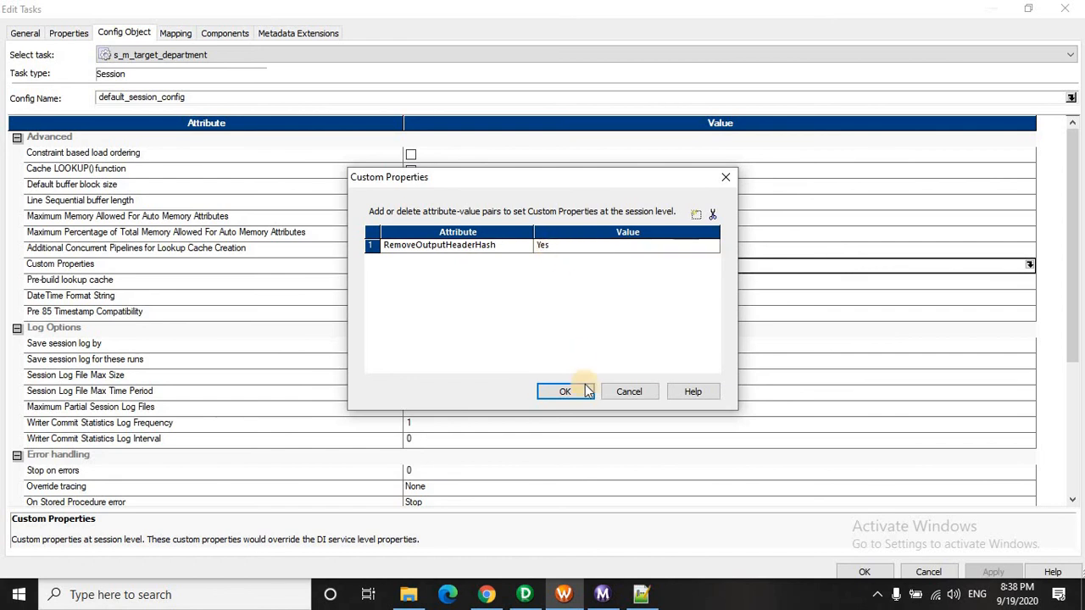
{"action": "left_click", "coordinate": [565, 390]}
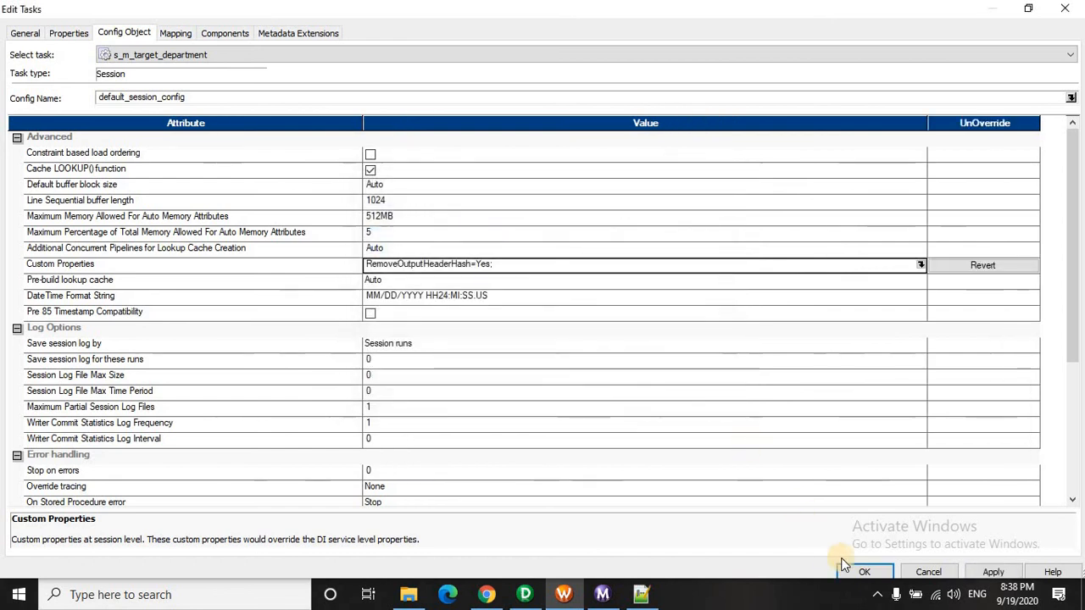
{"action": "left_click", "coordinate": [863, 572]}
Save the wf_m_target_department workflow and start the s_m_target_department session task
{"action": "key", "text": "ctrl+s"}
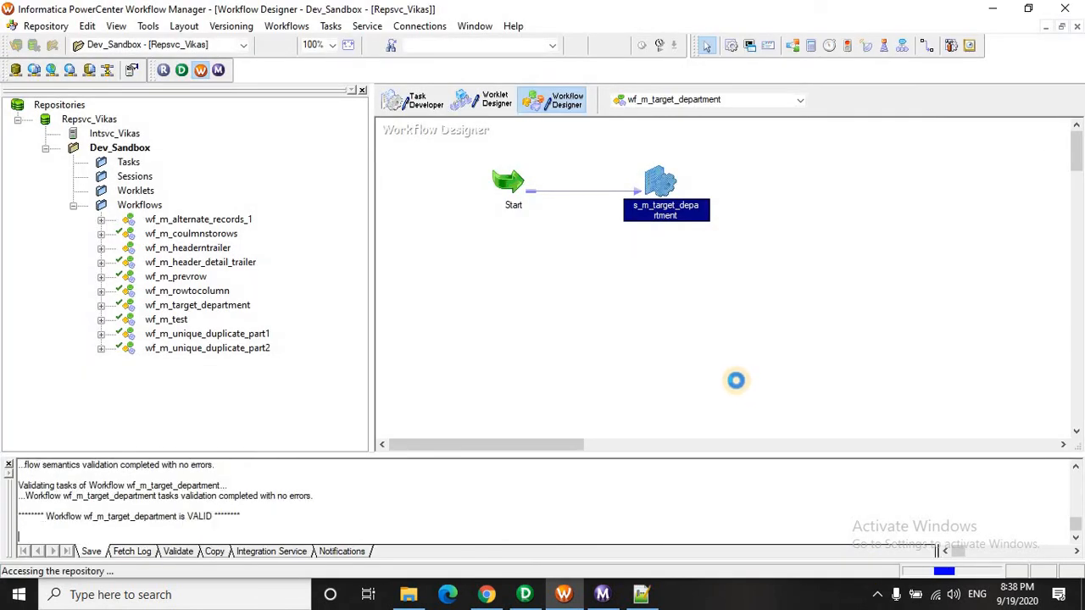
{"action": "right_click", "coordinate": [661, 187]}
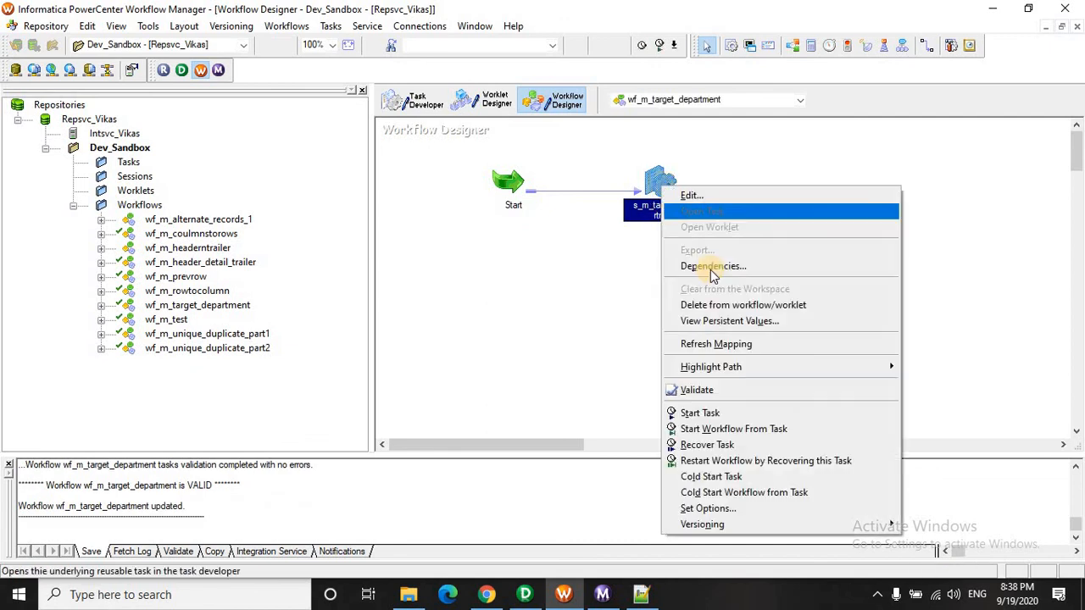
{"action": "left_click", "coordinate": [716, 413]}
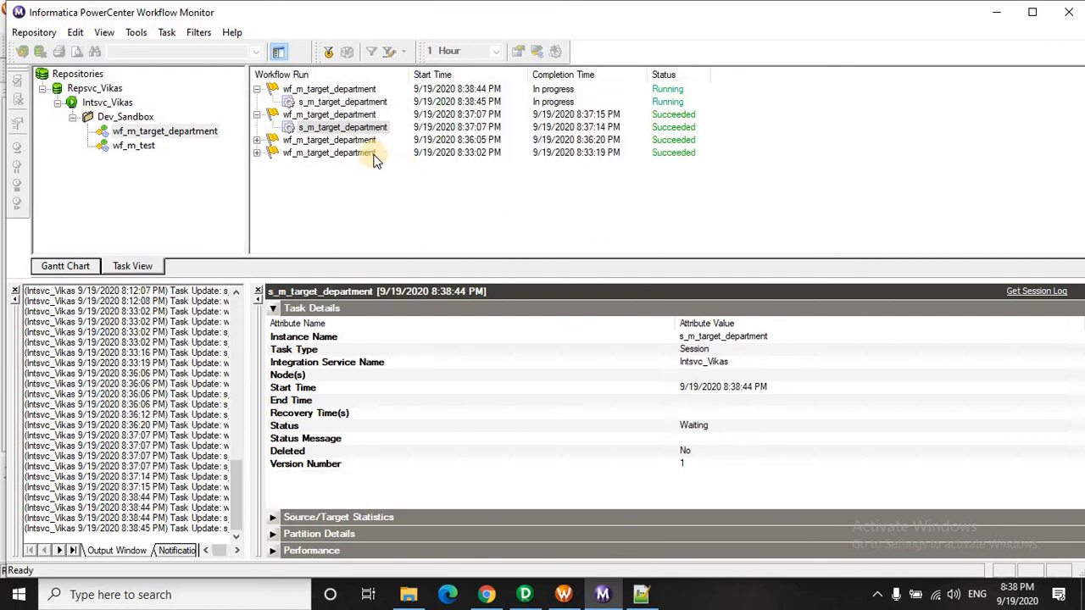
Check the newest s_m_target_department run in Workflow Monitor, and switch to File Explorer to refresh the TgtFiles folder
{"action": "left_click", "coordinate": [257, 115]}
{"action": "left_click", "coordinate": [343, 102]}
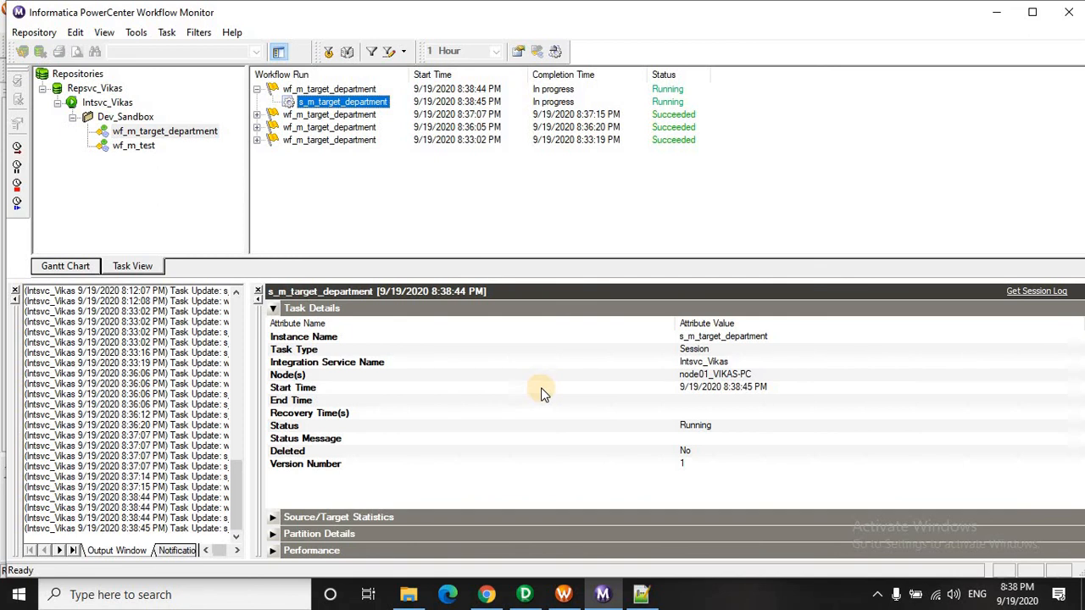
{"action": "left_click", "coordinate": [407, 596]}
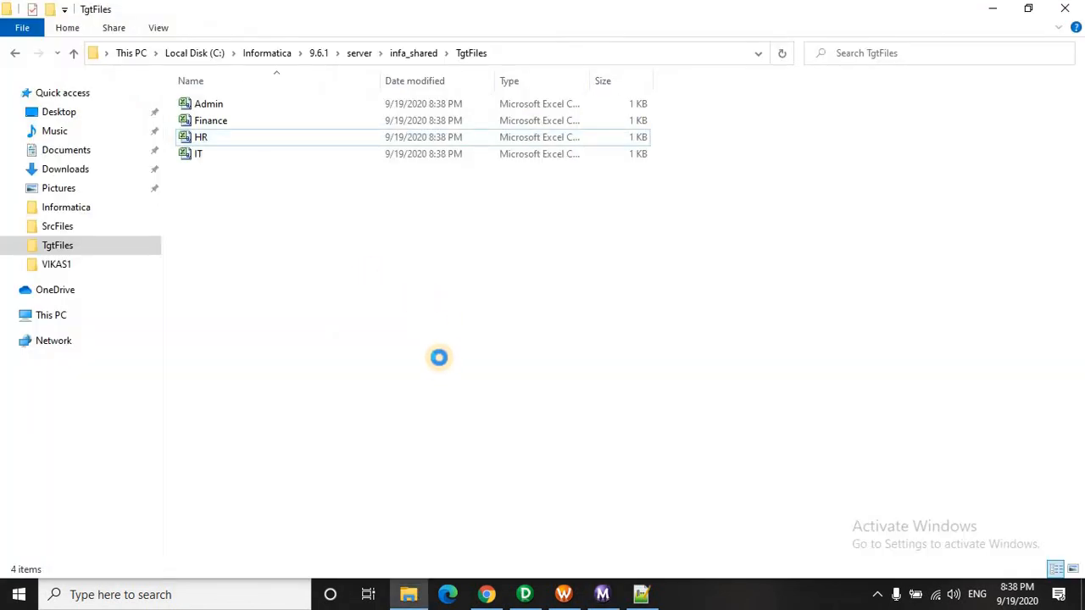
{"action": "right_click", "coordinate": [371, 279]}
{"action": "left_click", "coordinate": [403, 337]}
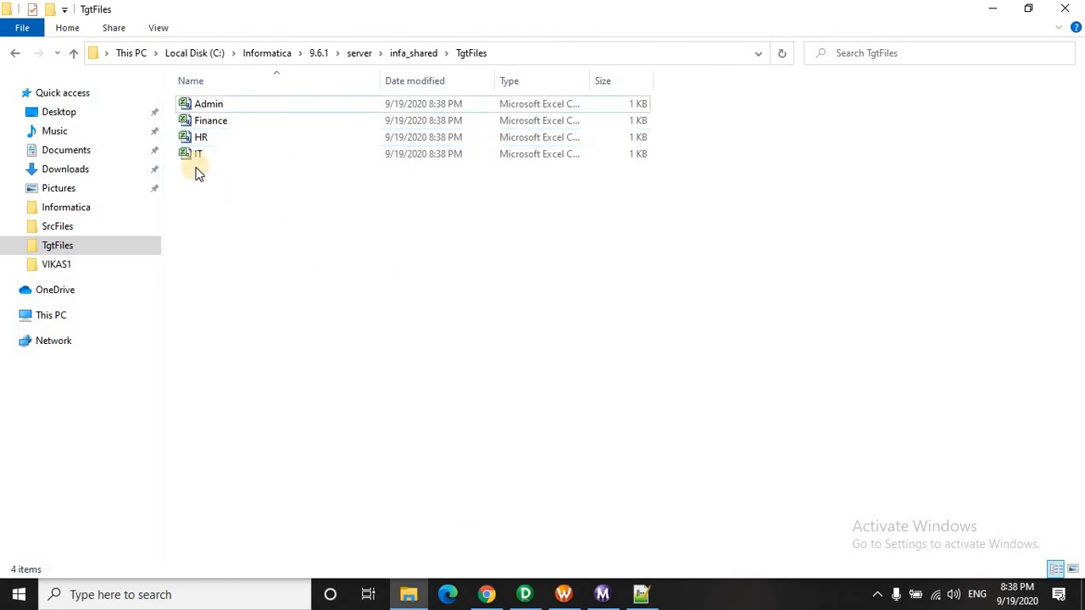
Open the regenerated HR file in Excel, dismiss the activation wizard, examine the header row in the maximized window and close the file
{"action": "double_click", "coordinate": [209, 141]}
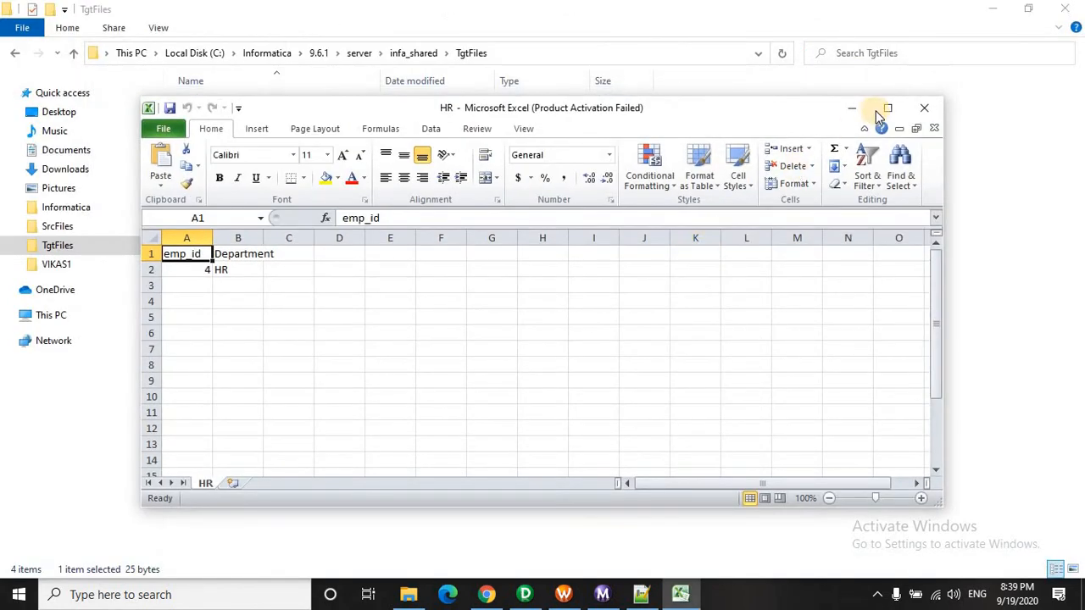
{"action": "left_click", "coordinate": [700, 460]}
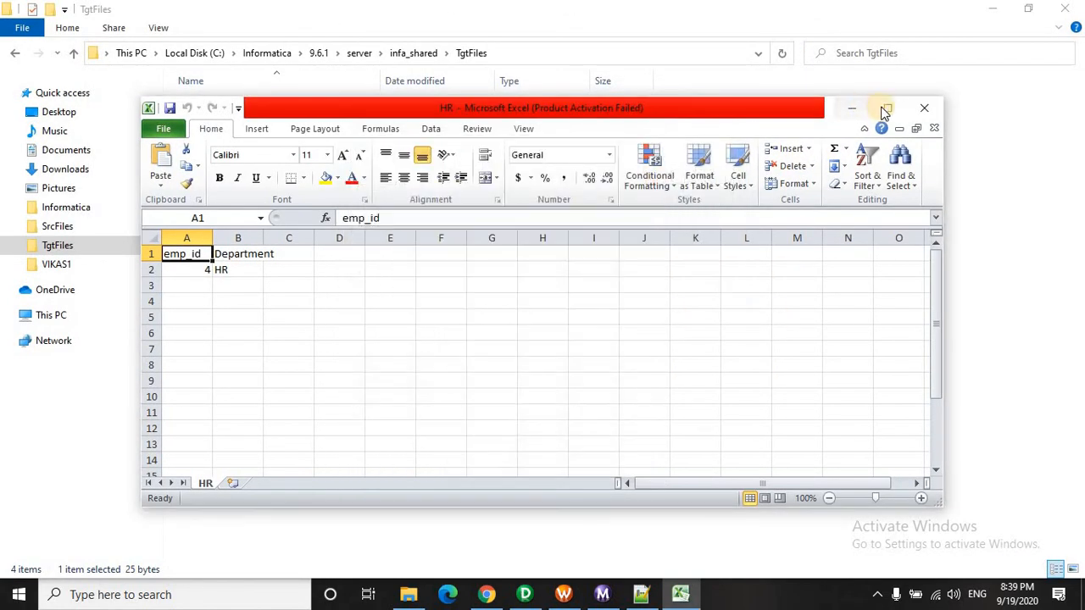
{"action": "left_click", "coordinate": [886, 108]}
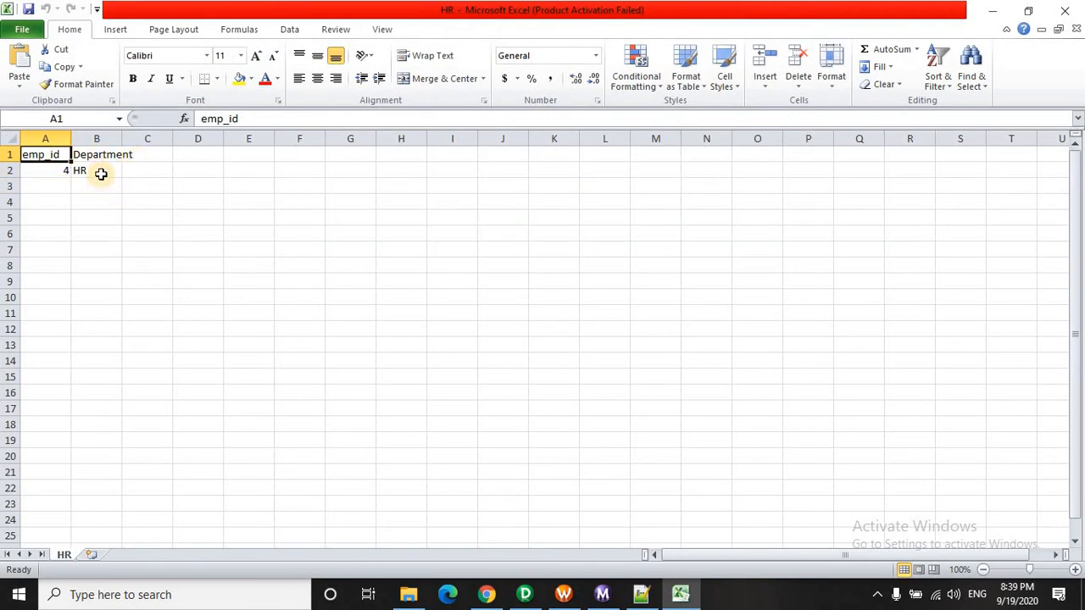
{"action": "left_click", "coordinate": [1064, 10]}
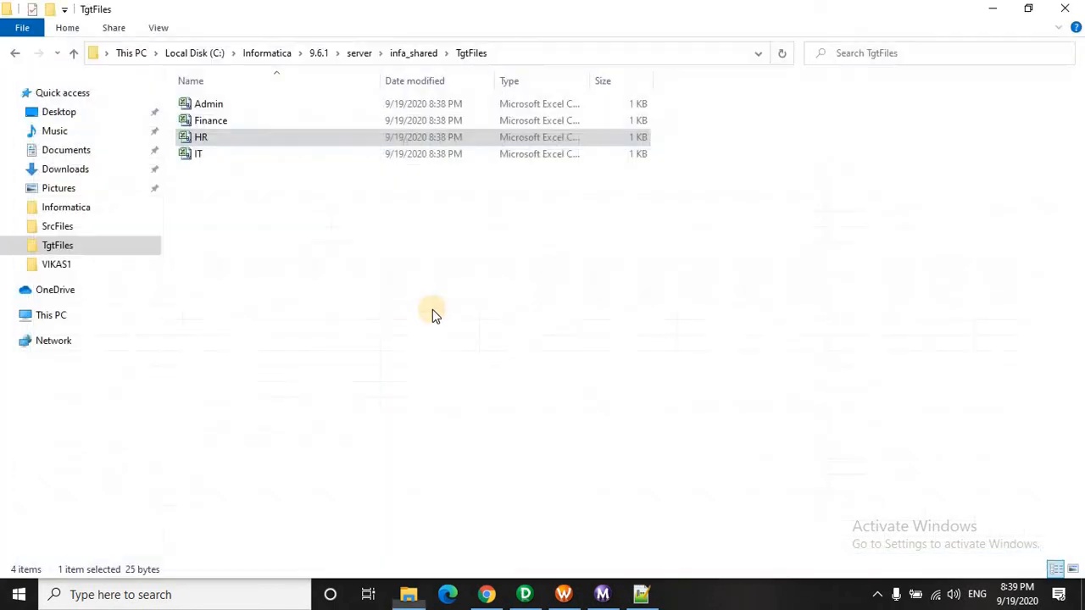